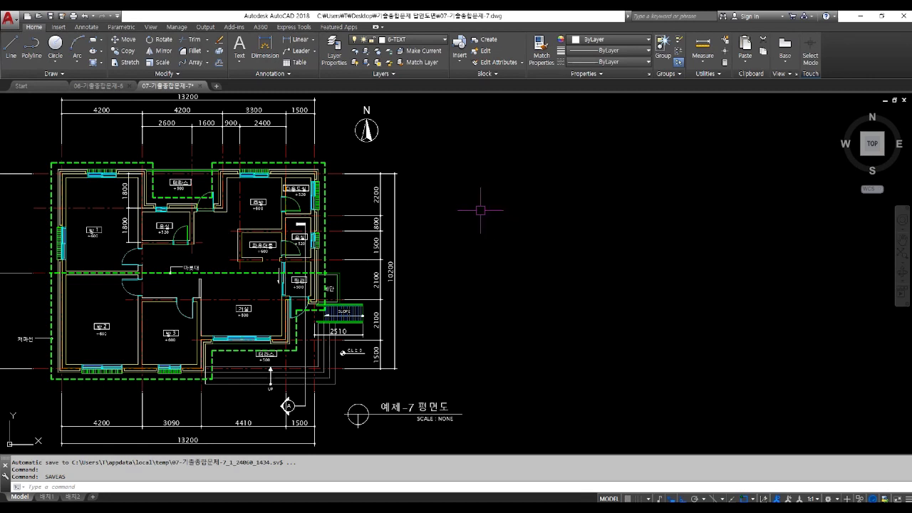
- Add the single-line text "물매 : 3.5 / 10" in the empty area beside the floor plan, with height 200 and no rotation
text(DT)
key(Return)
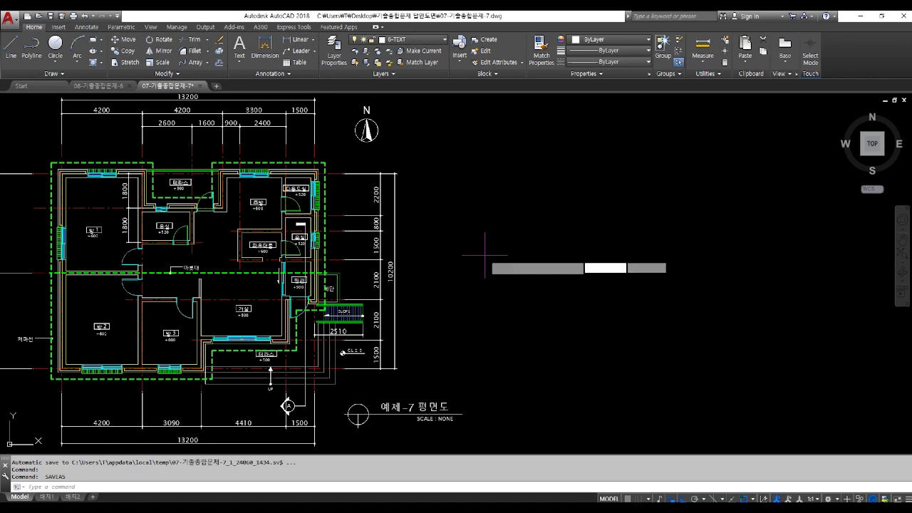
middle_drag(501, 196, 435, 236)
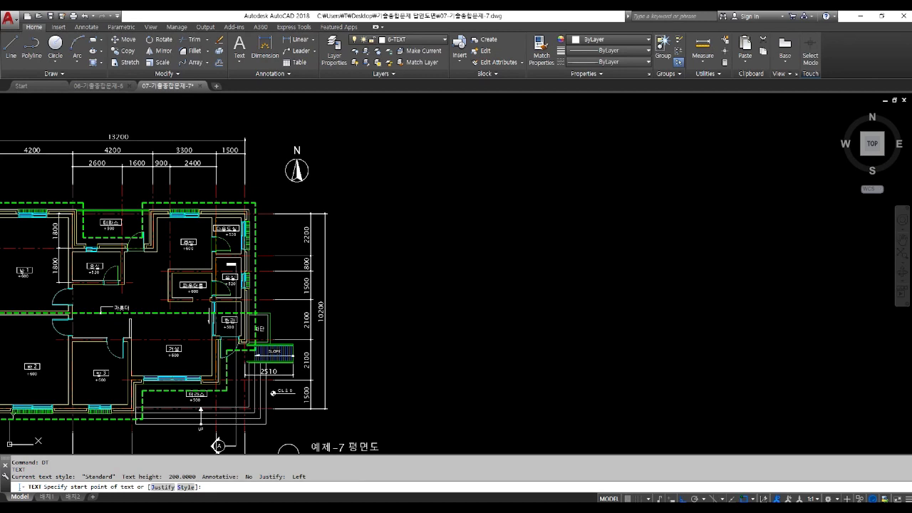
click(454, 193)
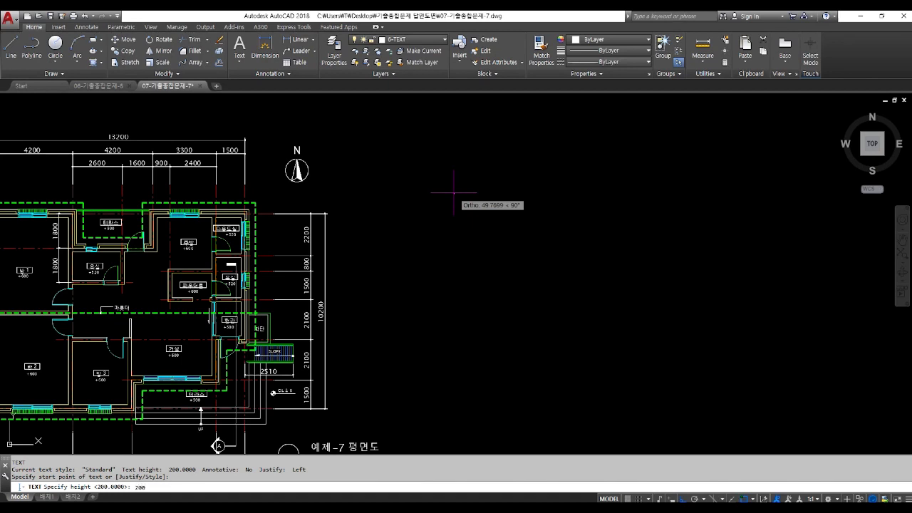
key(Return)
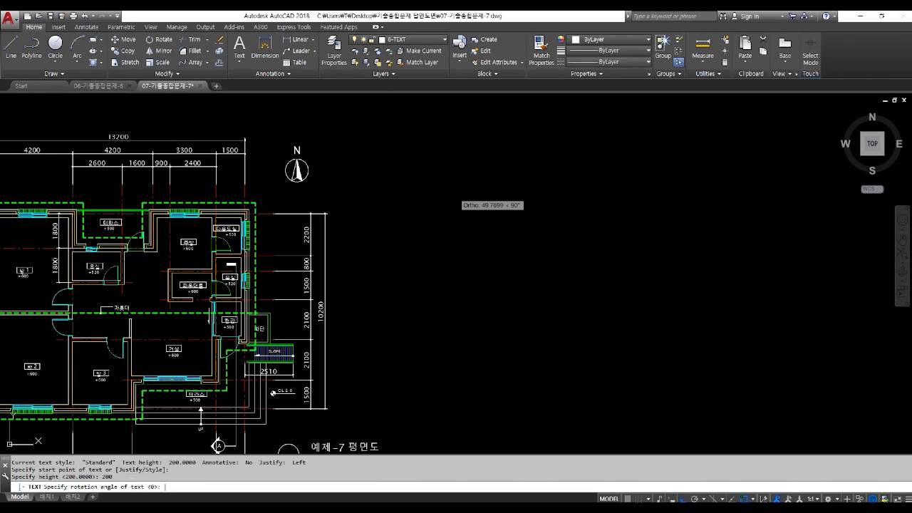
key(Return)
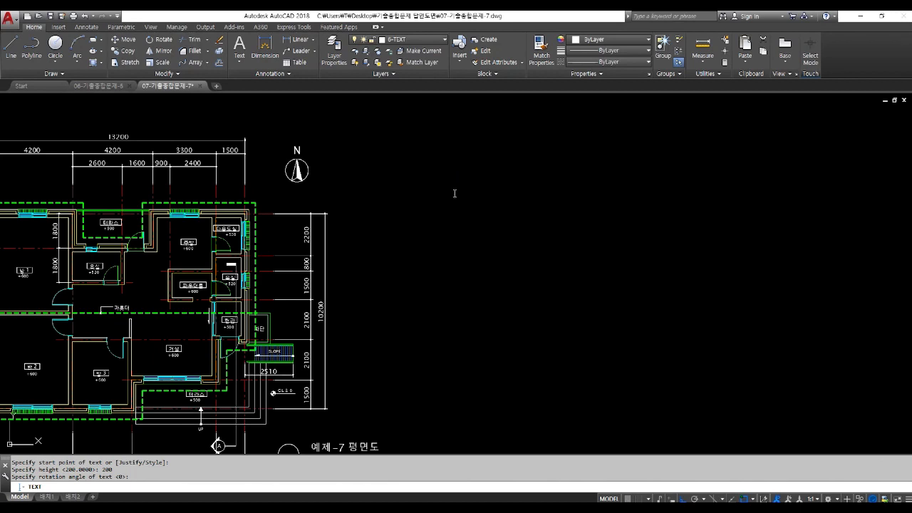
text(물매 : 3.5 / 10)
key(Return)
key(Return)
scroll(502, 198, up, 4)
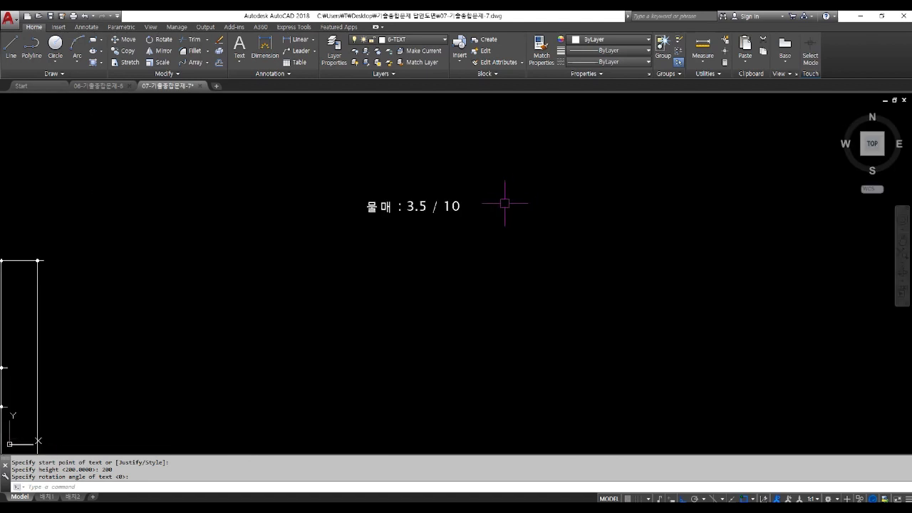
text(ㅐ)
key(Return)
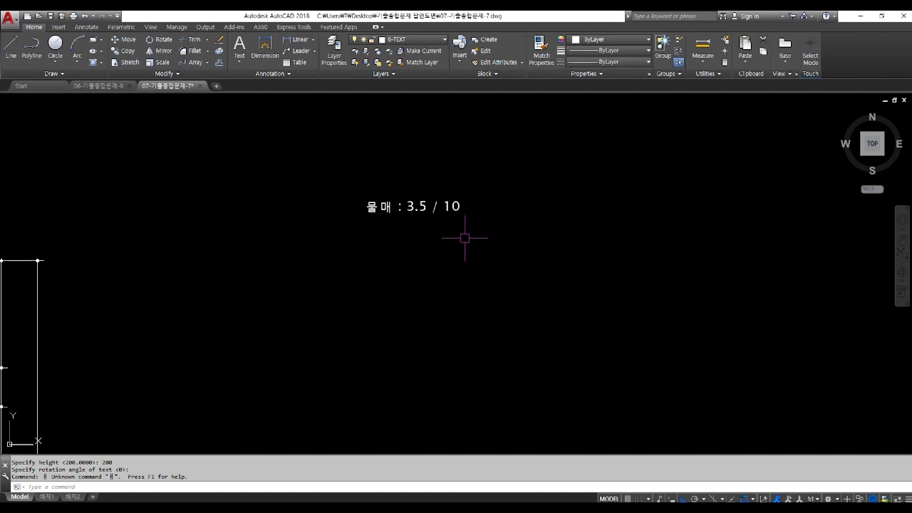
text(채)
key(Return)
key(Escape)
- Copy the "물매 : 3.5 / 10" text five times straight down to form a column of six lines
text(co)
key(Return)
click(464, 230)
click(382, 164)
key(Return)
click(511, 218)
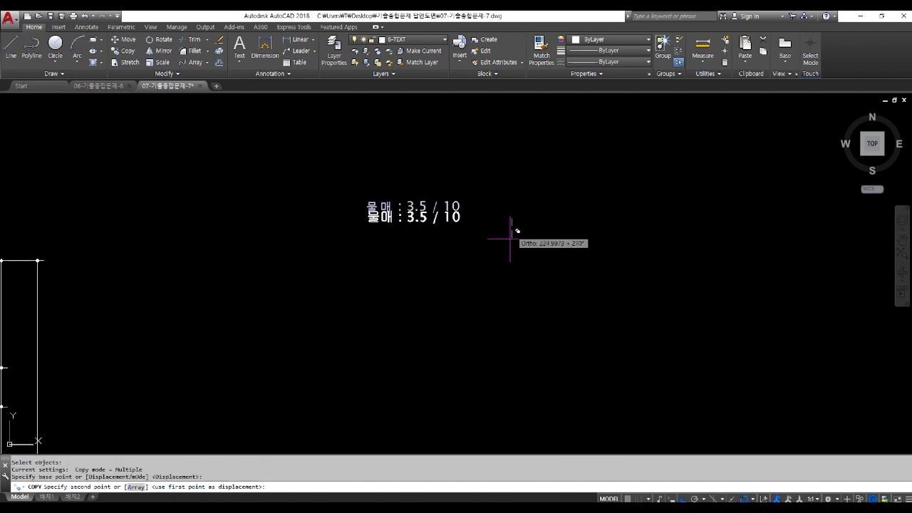
click(513, 240)
click(515, 270)
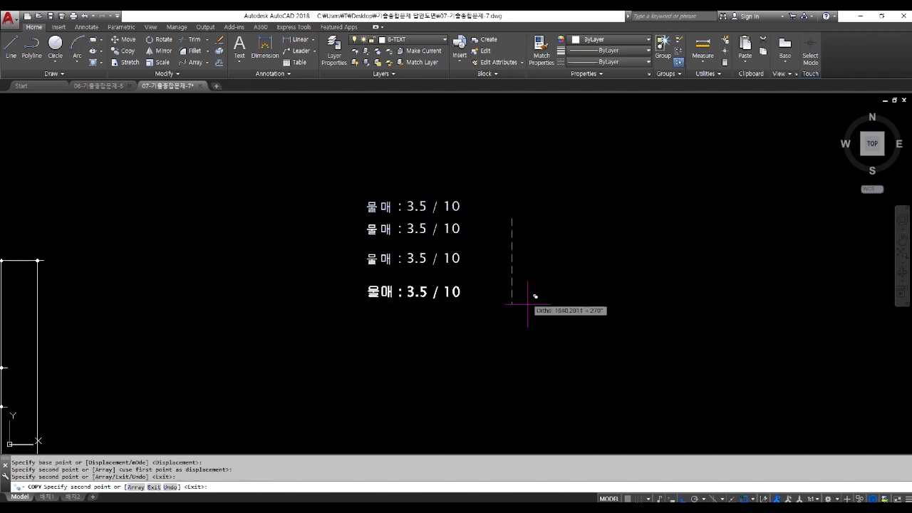
click(533, 302)
click(537, 337)
click(546, 360)
key(Return)
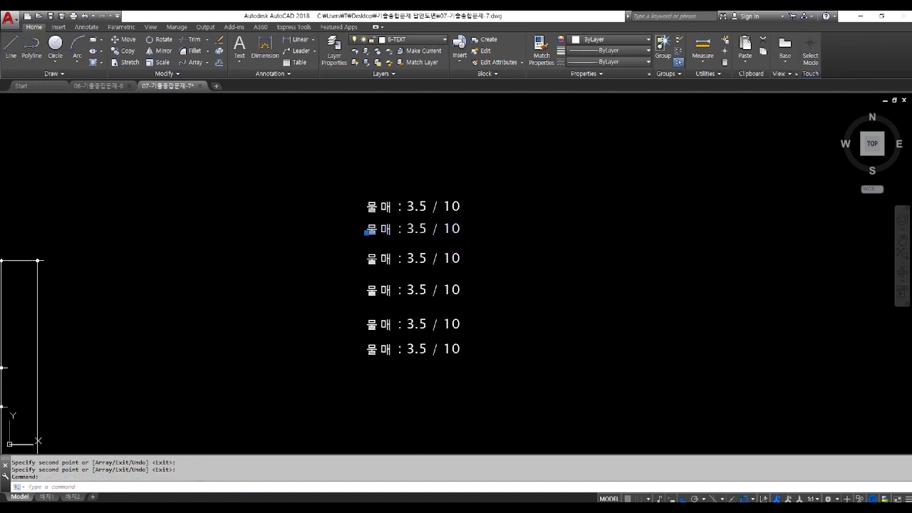
- Change the second line of the text column to "처마나옴 500"
double_click(365, 232)
text(처)
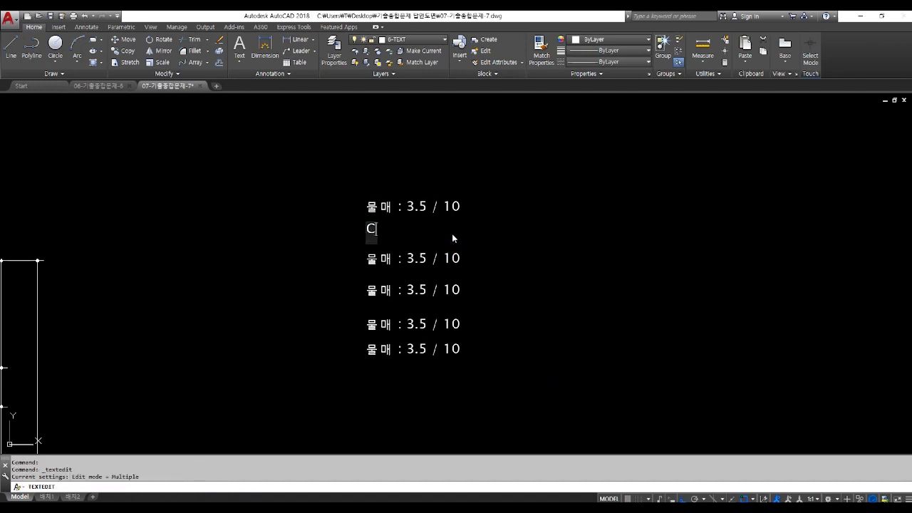
text(마나옴)
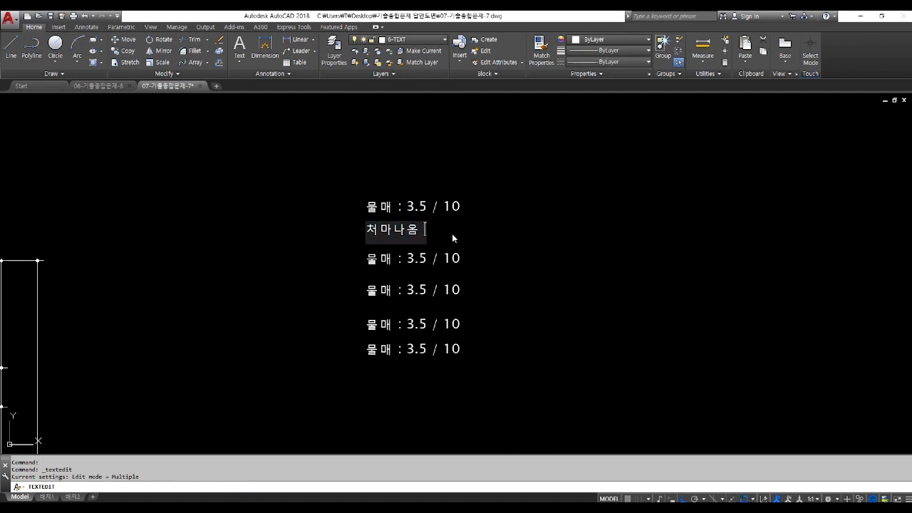
text( 500)
key(Return)
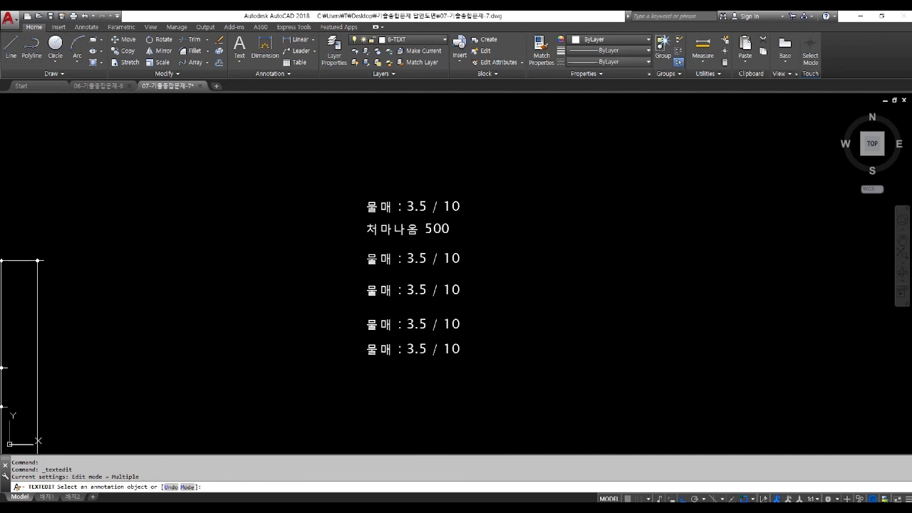
- Change the third line of the text column to "반자높이 2350"
click(450, 262)
text(반자높이)
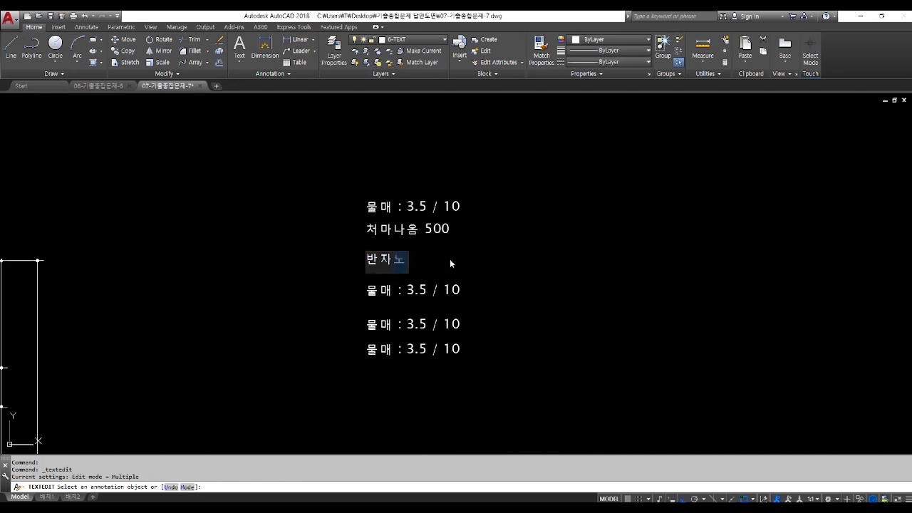
text( 2350)
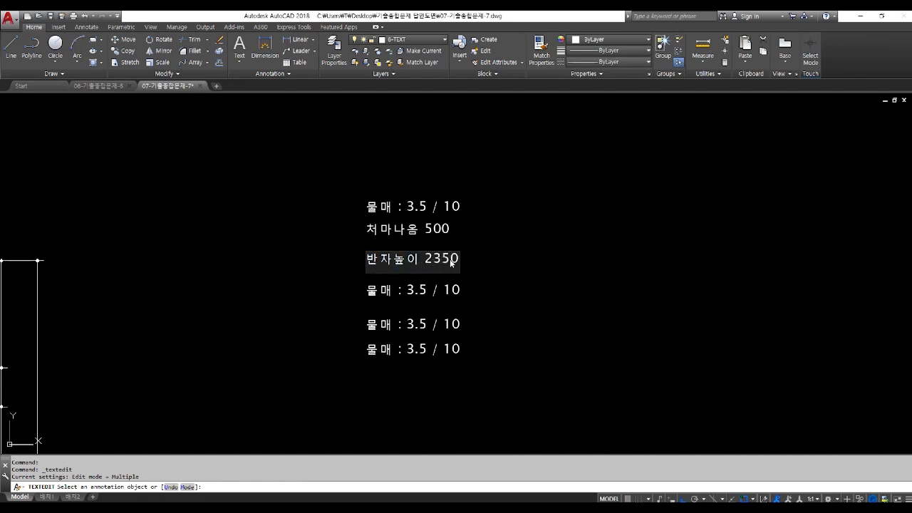
key(Return)
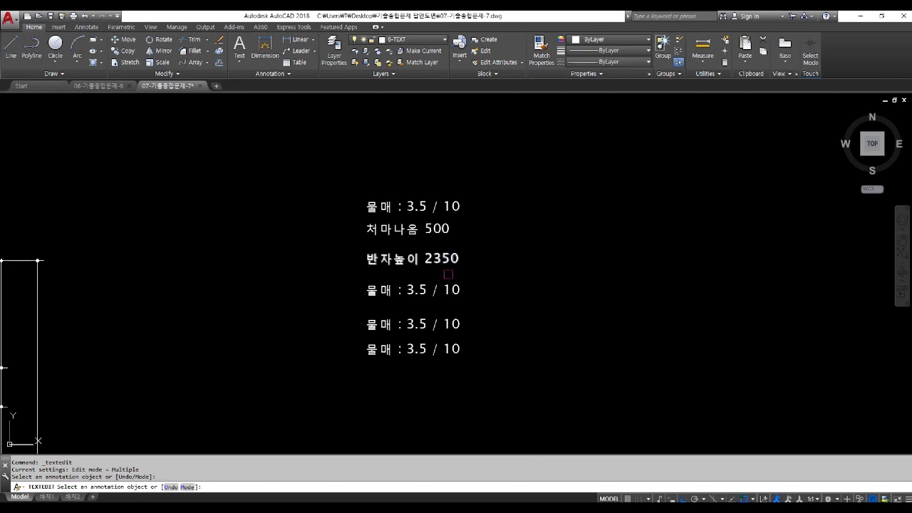
- Change the fourth line of the text column to "바닥 높이 평면도에서 확인"
click(421, 290)
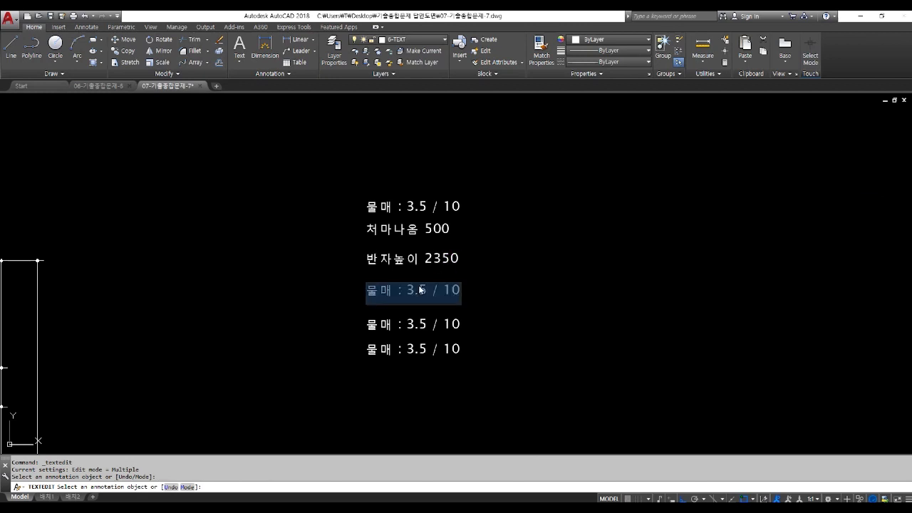
text(바닥 높이)
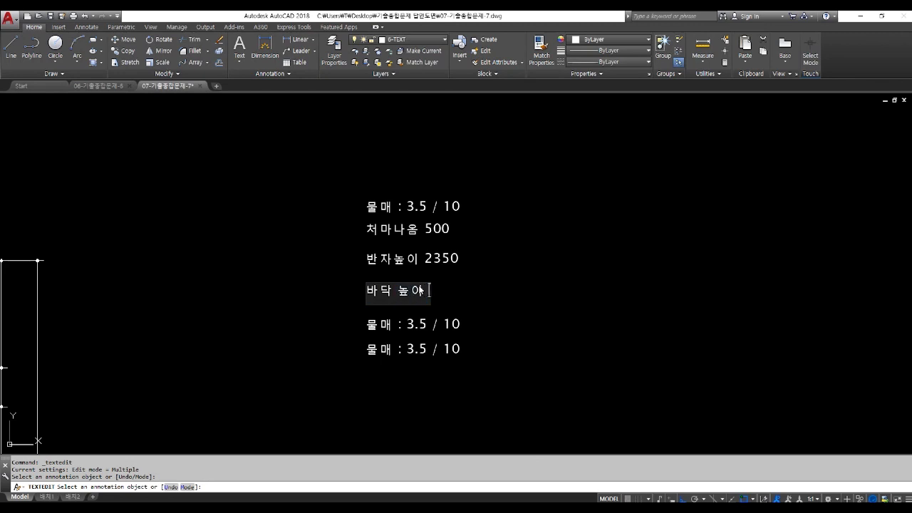
text( 평면)
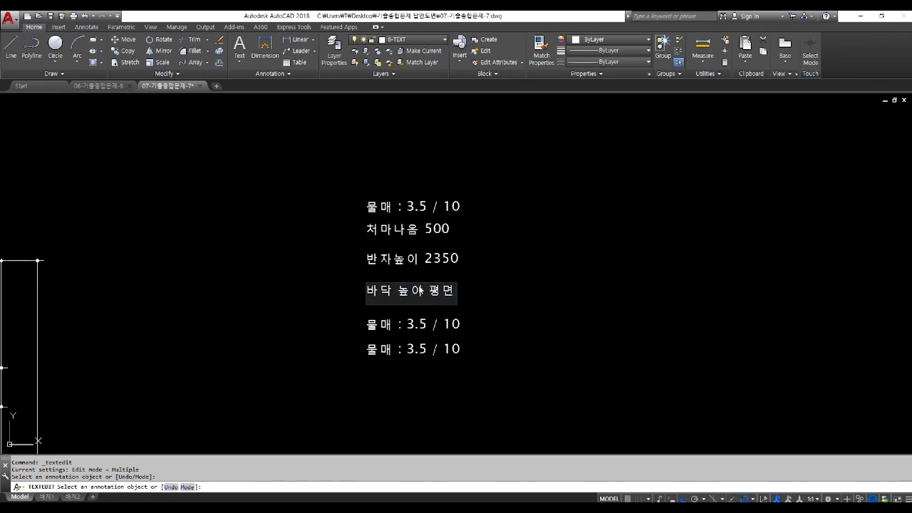
text(ㄷ도에서 확인)
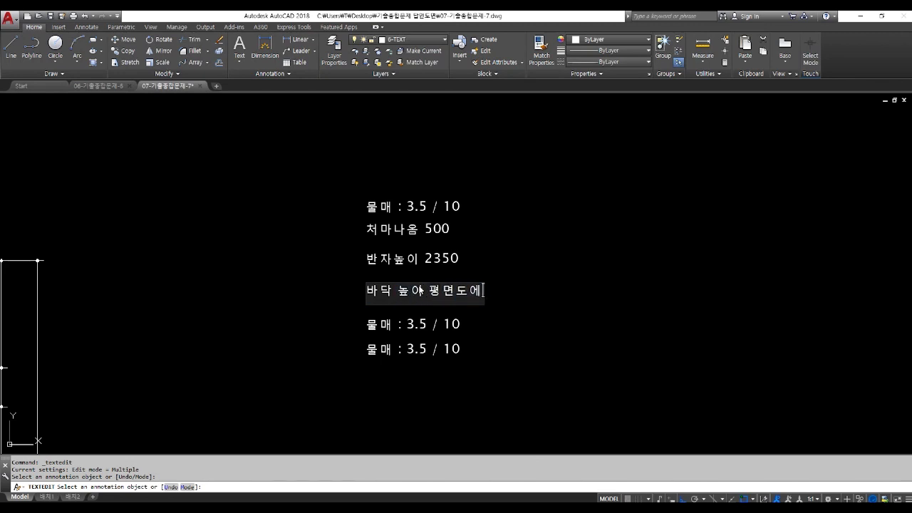
key(Return)
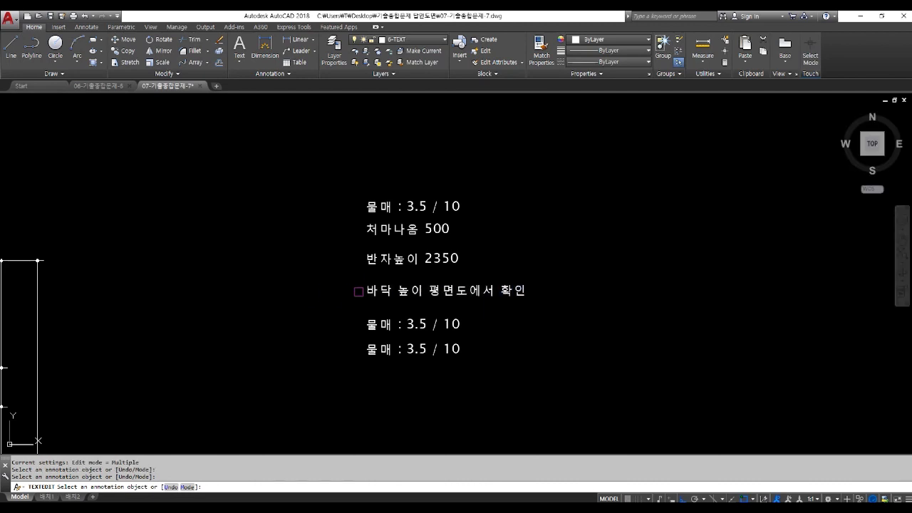
- Examine the floor levels marked in the plan's living room, terrace and entrance, and the sliding door between entrance and living room
scroll(299, 287, down, 3)
scroll(299, 287, up, 5)
scroll(248, 342, up, 2)
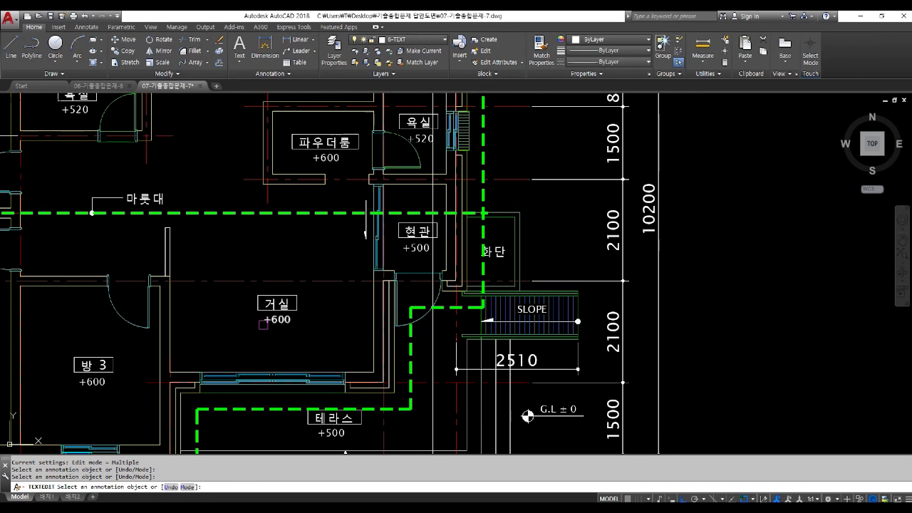
scroll(263, 324, down, 2)
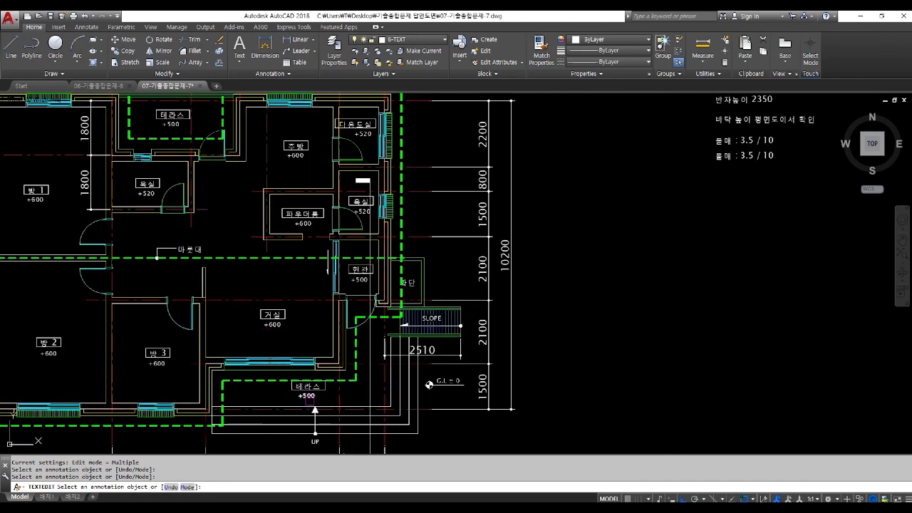
scroll(311, 401, down, 2)
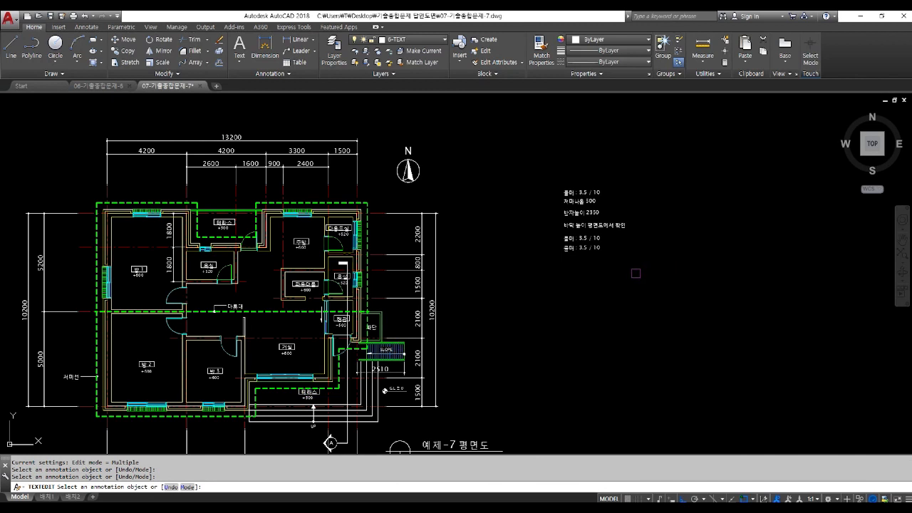
scroll(385, 339, up, 2)
scroll(371, 335, up, 2)
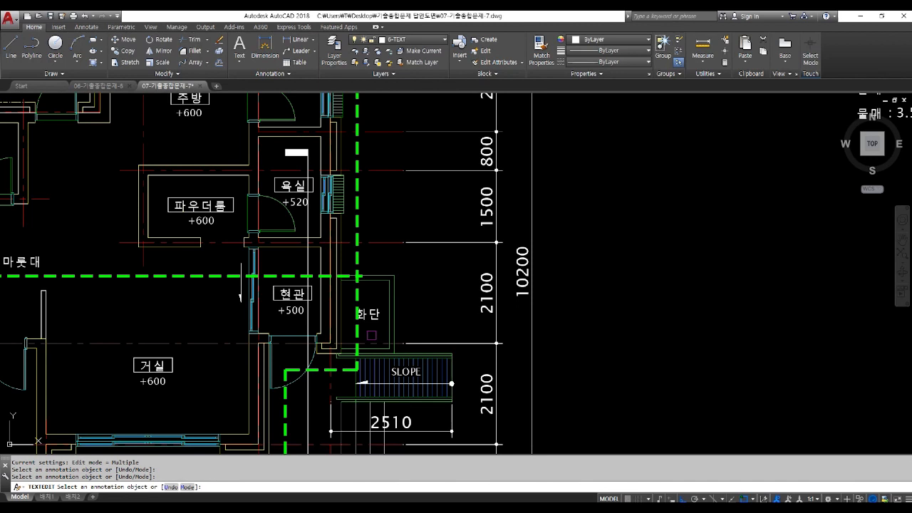
scroll(316, 274, down, 4)
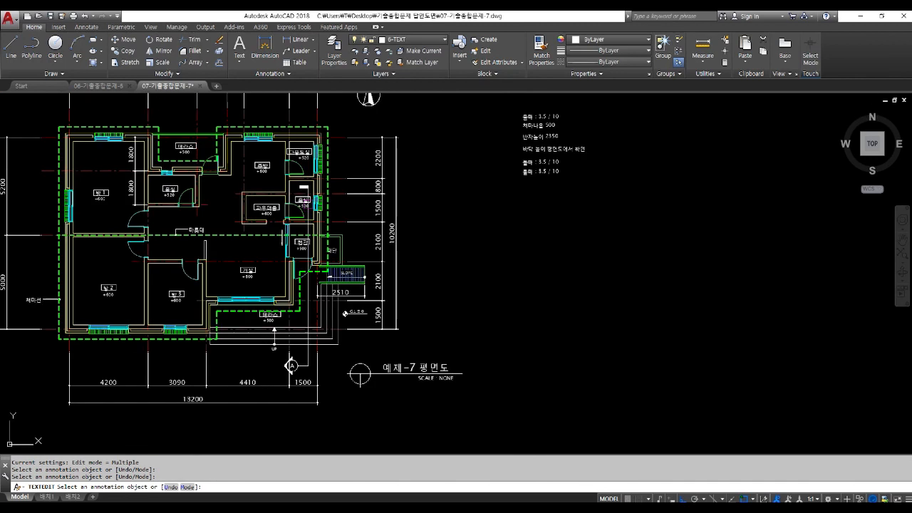
scroll(278, 261, up, 5)
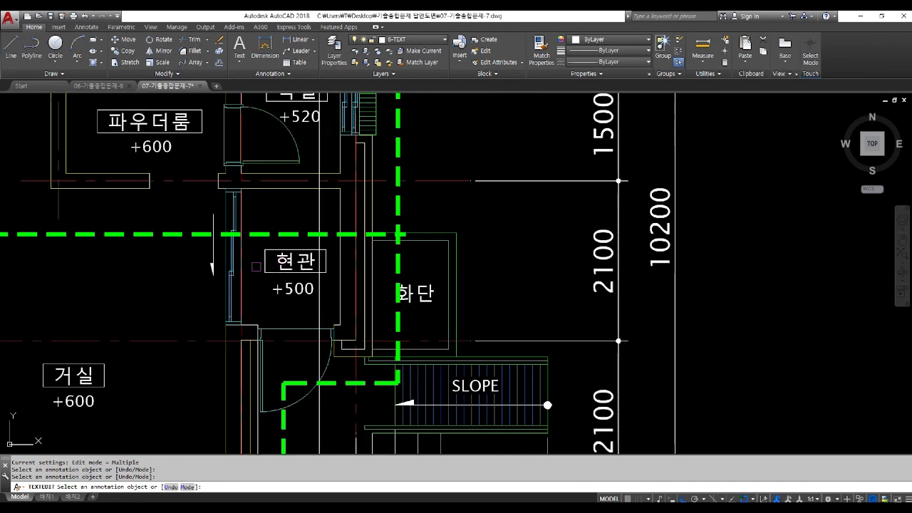
scroll(221, 256, down, 5)
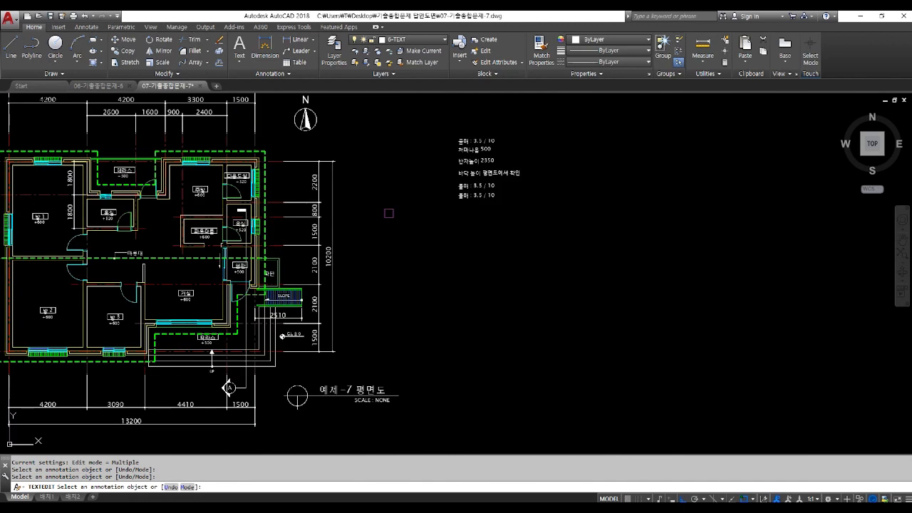
- Change the fifth line of the text column to "현관중문 : 3짝"
scroll(524, 158, up, 4)
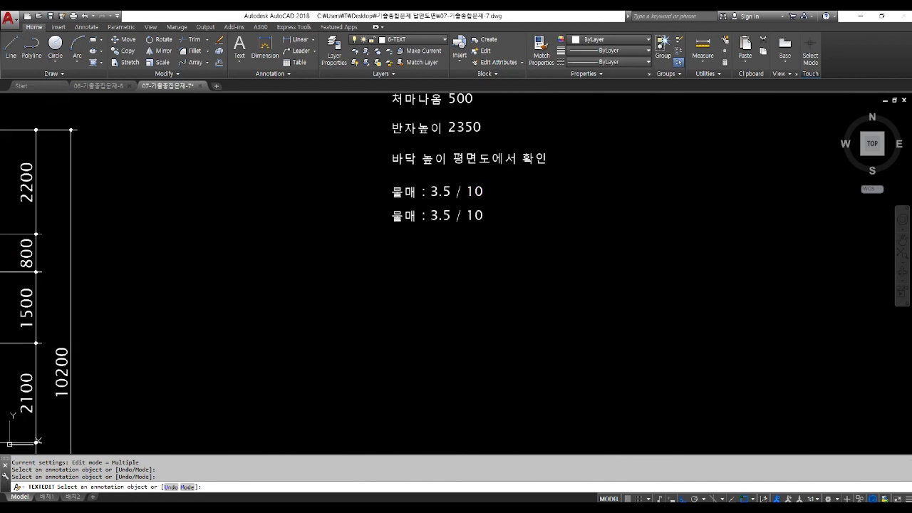
click(486, 199)
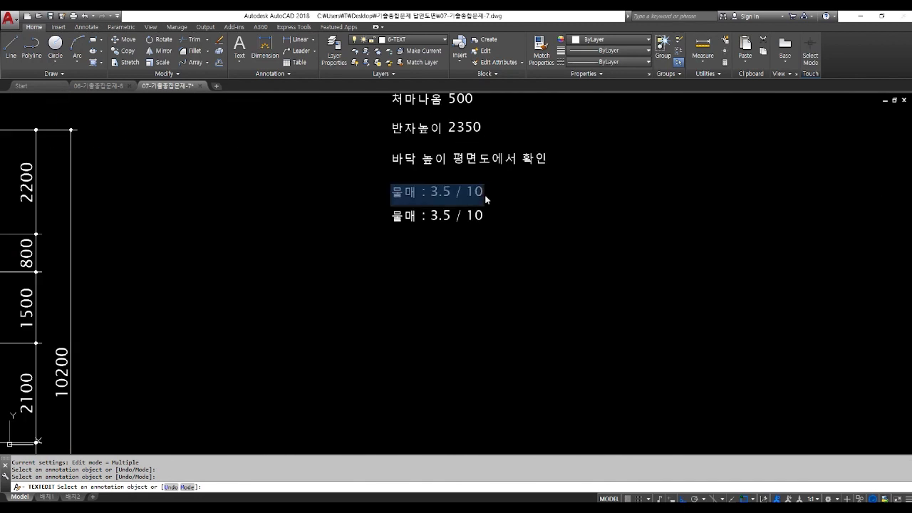
text(현관중무)
text(ㄴ : )
text(3짝)
key(Return)
- Change the last line of the text column to "SLOPE" and end text editing
scroll(502, 208, down, 2)
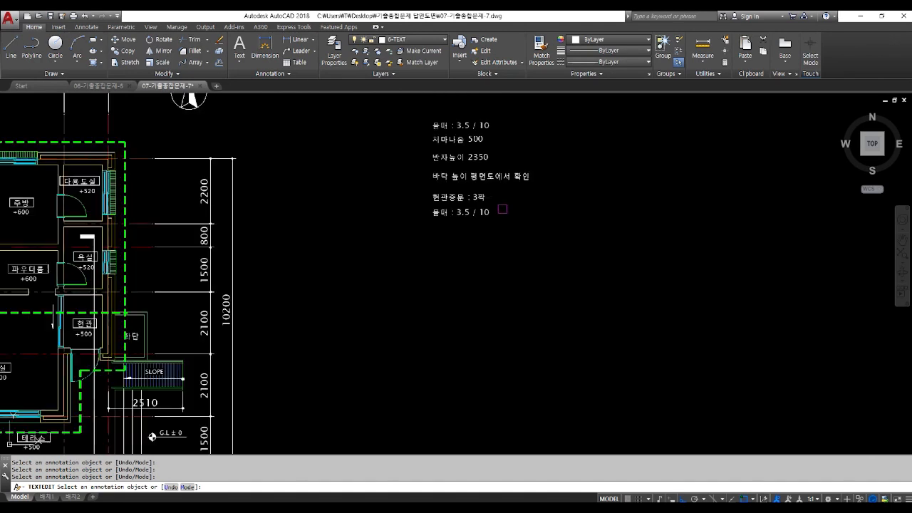
middle_drag(188, 285, 362, 234)
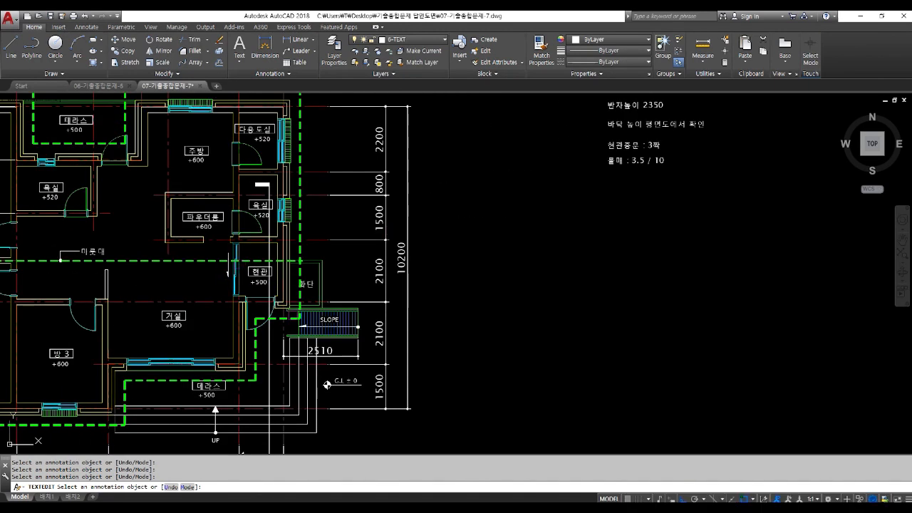
scroll(288, 192, down, 3)
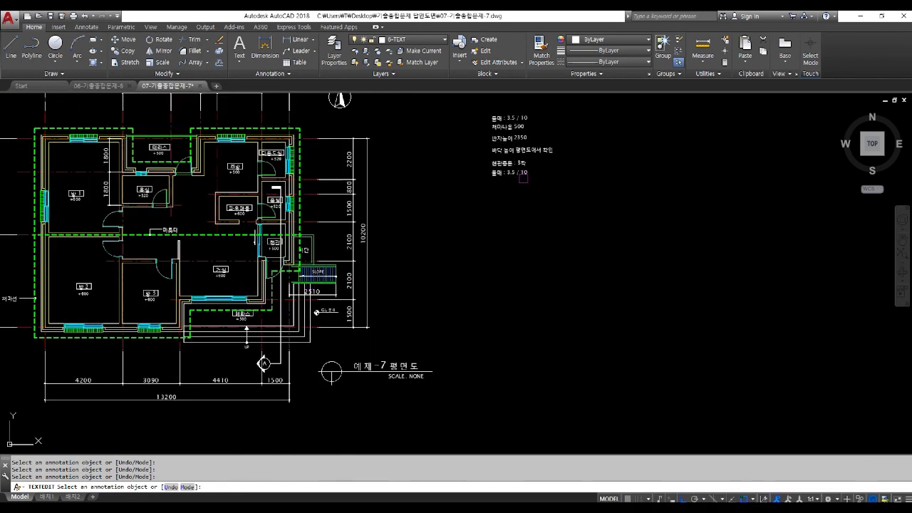
click(519, 175)
text(SLO)
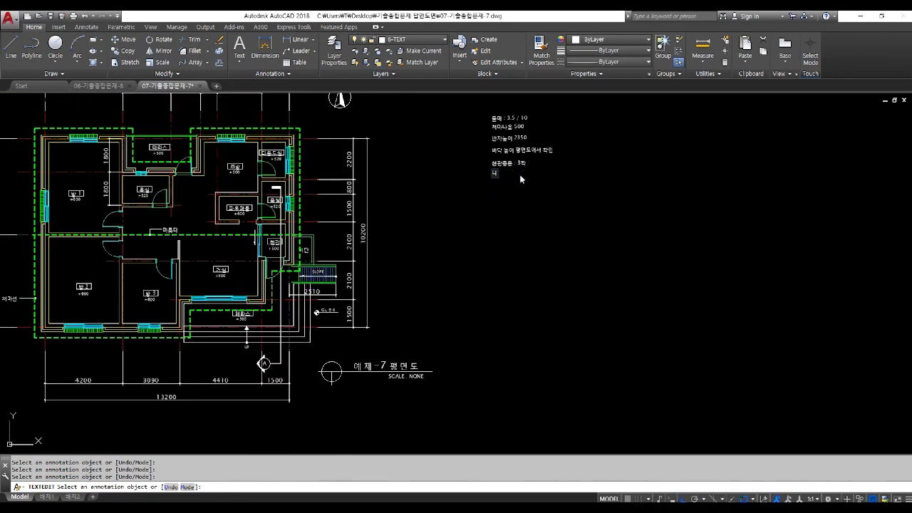
text(PE)
click(521, 179)
key(Escape)
key(Escape)
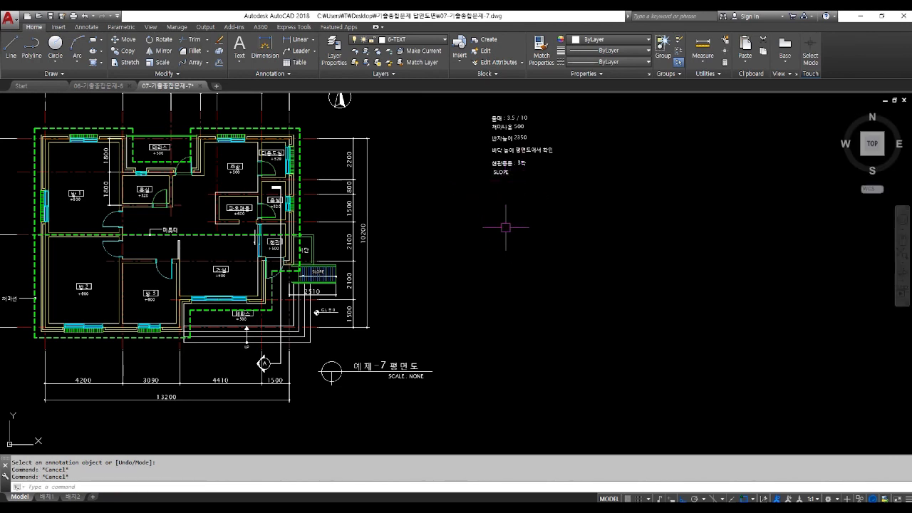
- Move the six lines of design notes slightly upward beside the floor plan
middle_drag(491, 206, 495, 218)
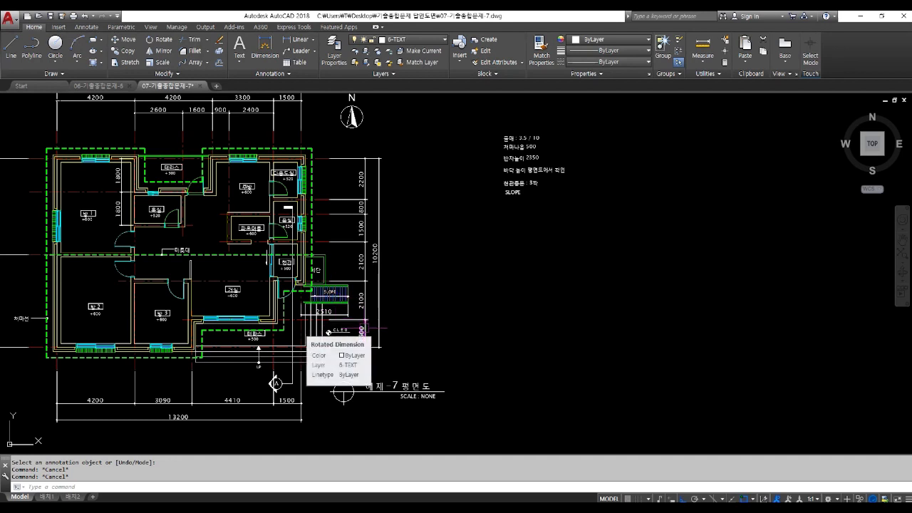
text(m)
key(Return)
click(570, 254)
click(504, 117)
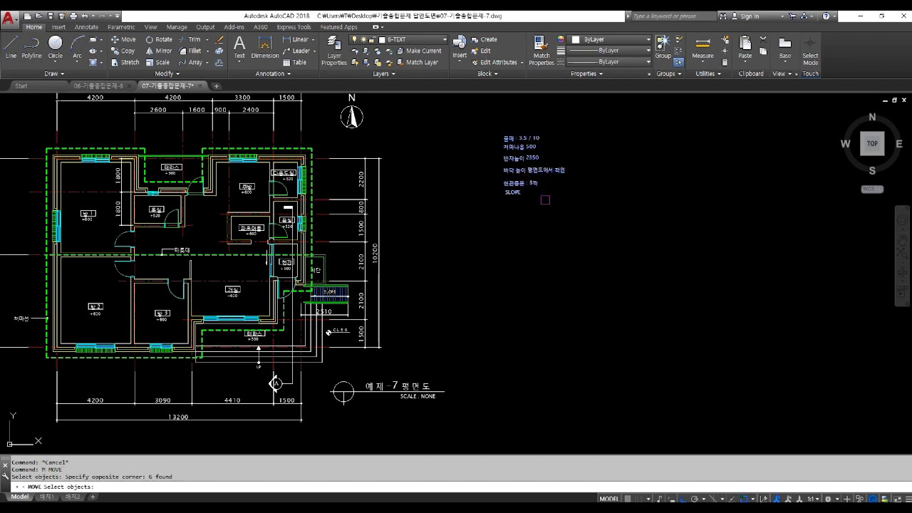
scroll(448, 259, down, 3)
key(Return)
click(514, 270)
click(506, 235)
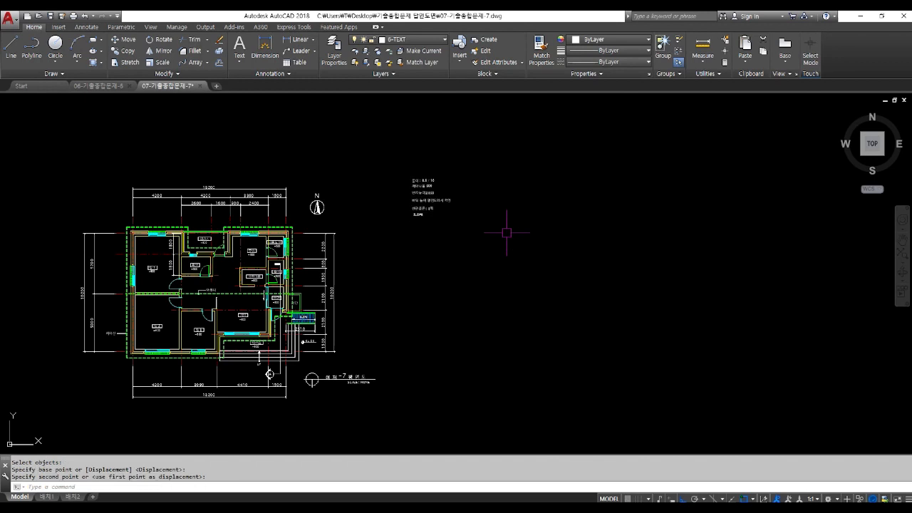
- Draw a rectangle as a frame around the six lines of design notes
text(rec)
key(Return)
click(405, 176)
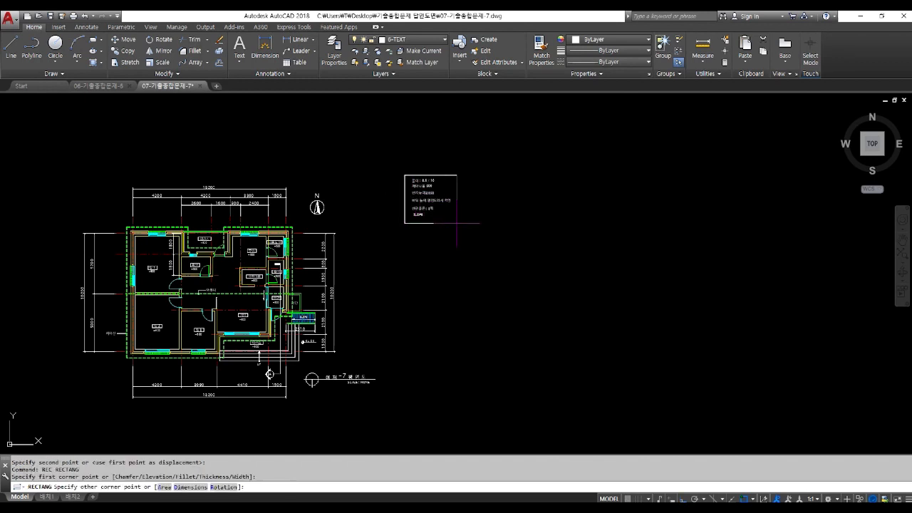
click(448, 223)
scroll(427, 204, up, 5)
scroll(396, 203, down, 2)
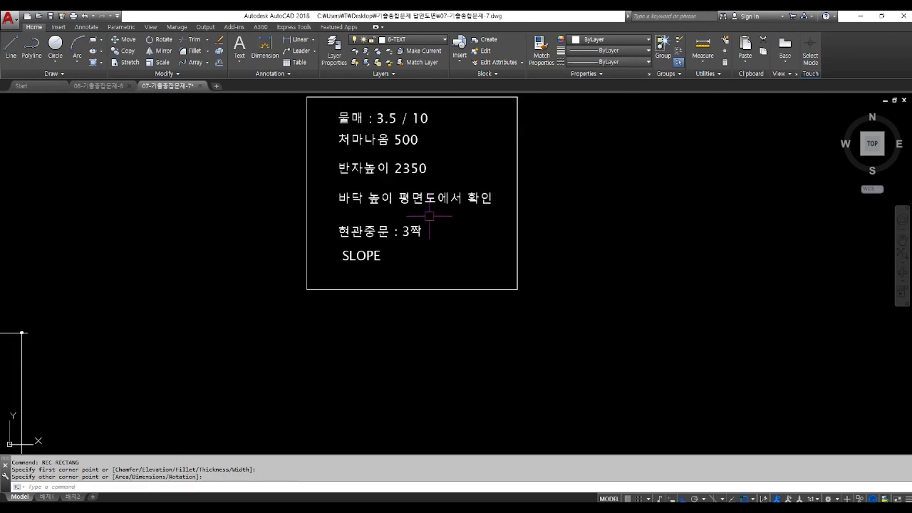
scroll(430, 206, down, 4)
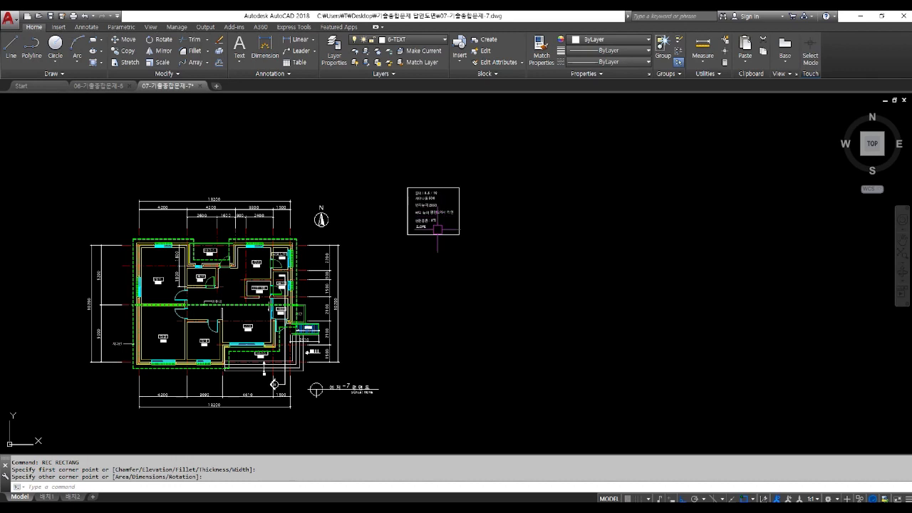
- Make layer 1-CEN current and draw a 13200 by 10200 rectangle in the empty space beside the framed notes
click(420, 40)
click(405, 69)
middle_drag(489, 280, 389, 266)
text(rec)
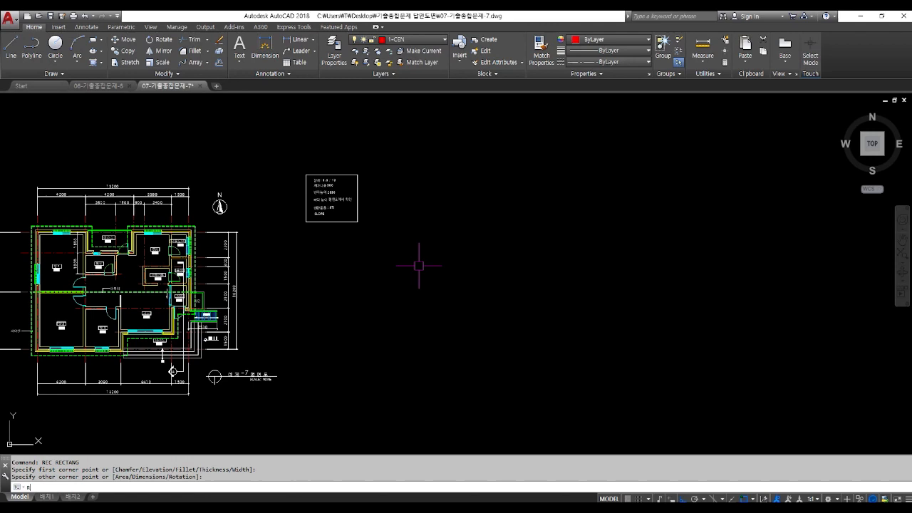
key(Return)
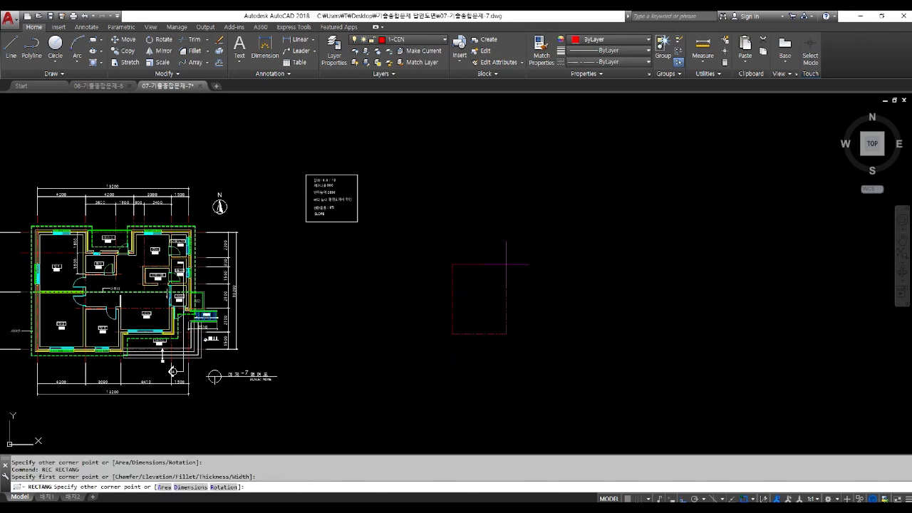
key(F8)
text(@)
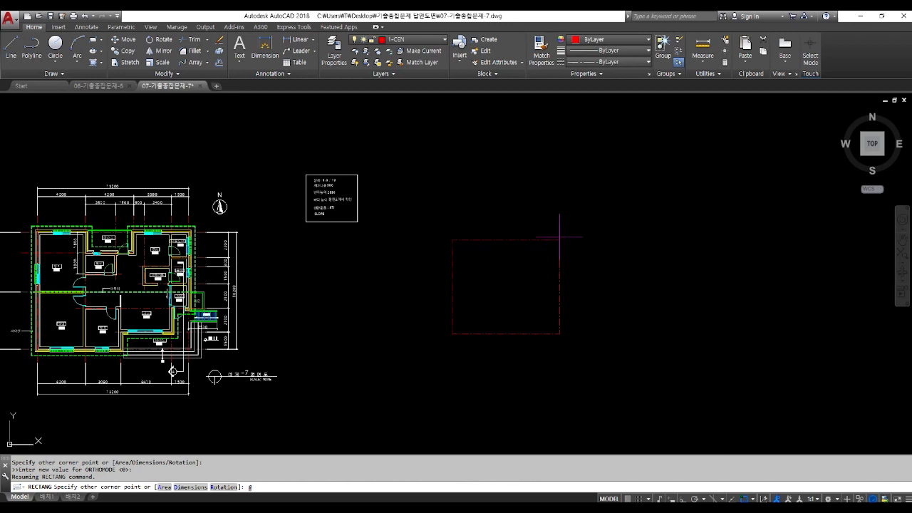
text(00)
key(Return)
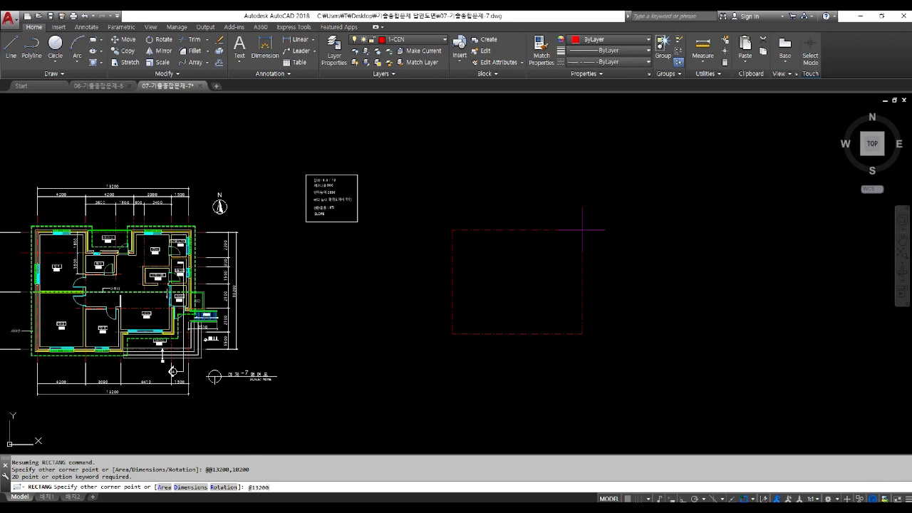
text(020)
key(Return)
- Explode the 13200 by 10200 rectangle into separate lines
text(x)
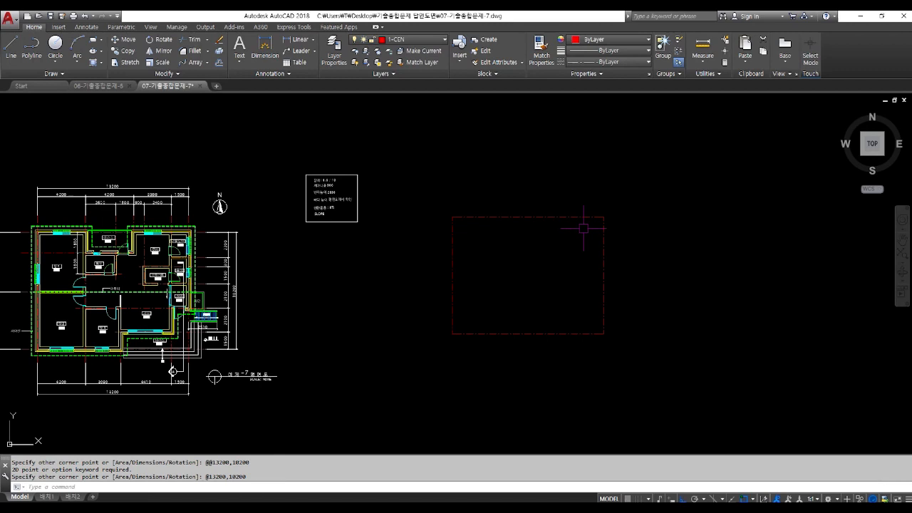
key(Return)
click(565, 215)
key(Return)
key(Escape)
key(Escape)
key(Escape)
- Offset the right edge of the outline 1500 inward
text(o)
key(Return)
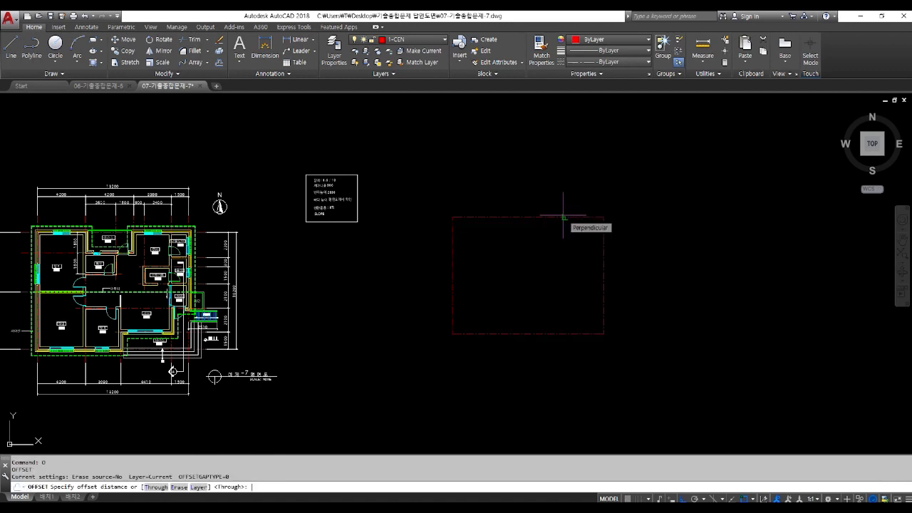
text(1)
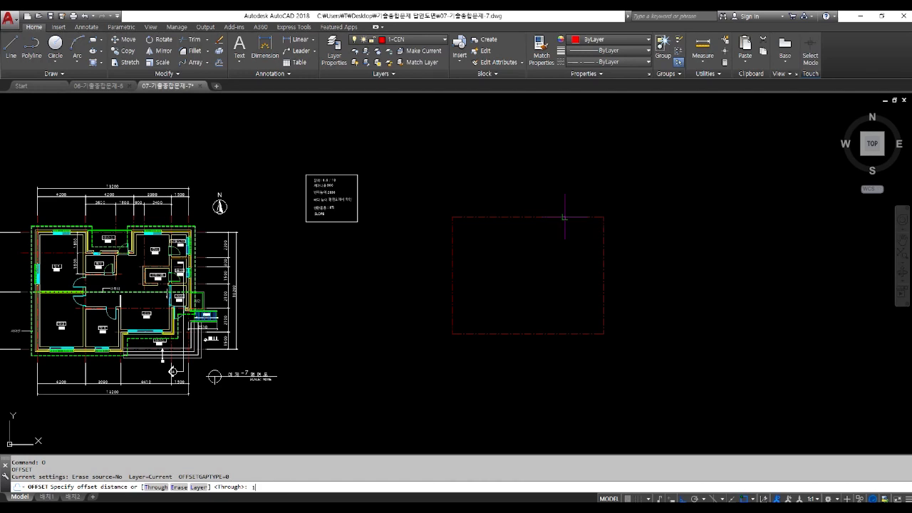
text(500)
key(Return)
click(603, 248)
click(515, 270)
key(Return)
- Offset the inner vertical centre line 4410 to the left
key(Return)
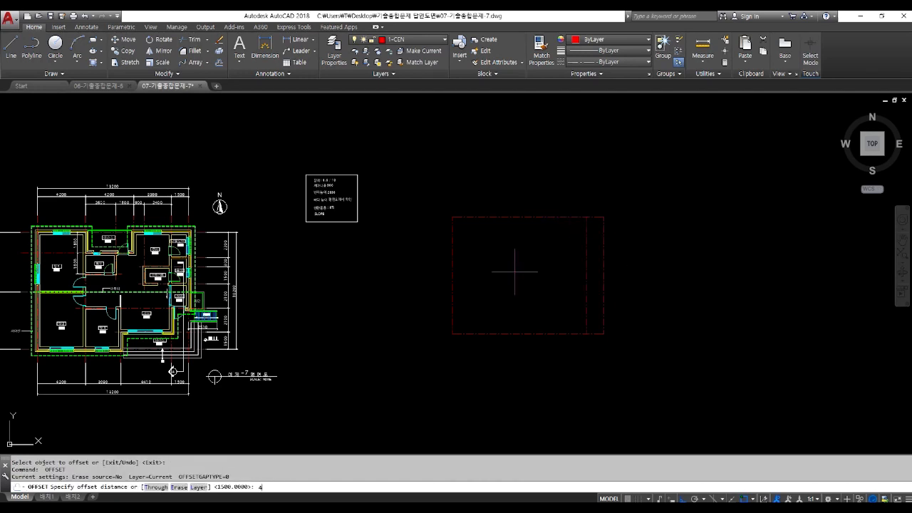
key(Return)
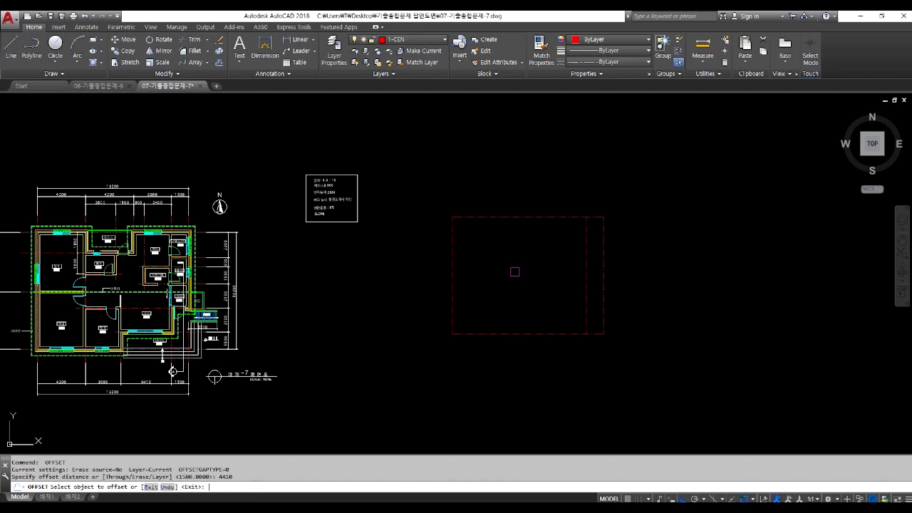
click(586, 297)
click(495, 295)
key(Return)
- Offset the bottom edge of the outline 1500 upward
key(Return)
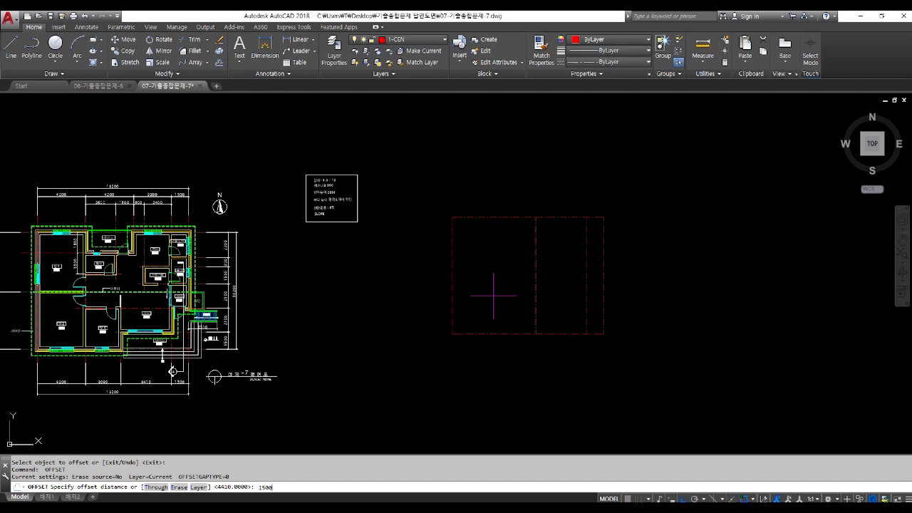
key(Return)
click(473, 332)
click(491, 291)
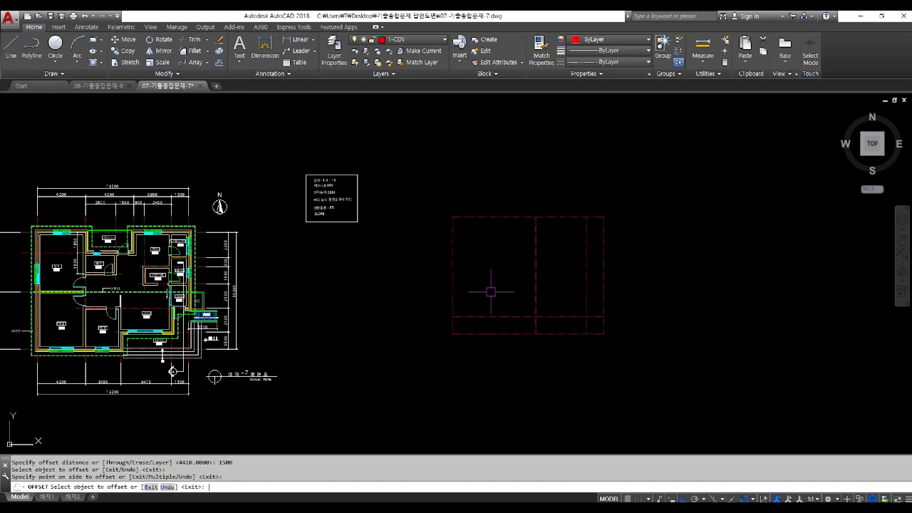
key(Return)
- Trim away the part of the lowest inner horizontal line that lies left of the first vertical it crosses
text(tr)
key(Return)
key(Return)
click(492, 316)
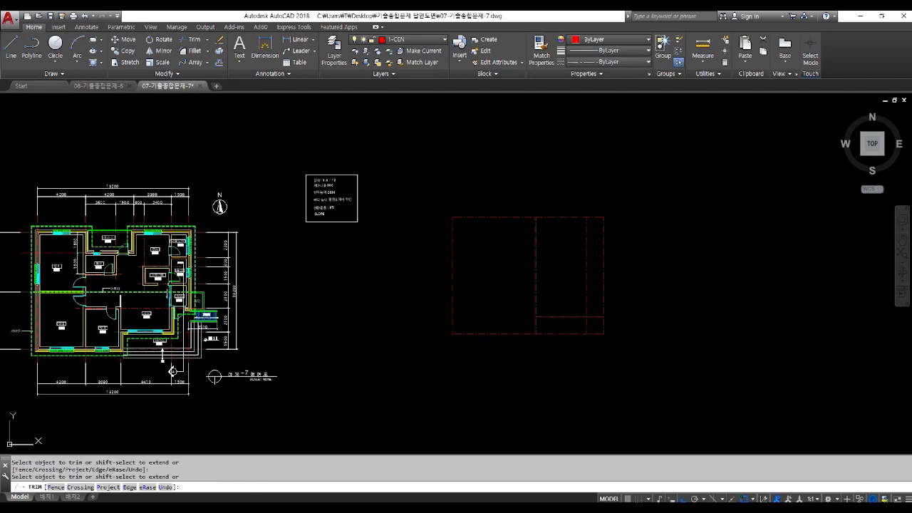
key(Escape)
key(Escape)
- Offset the trimmed horizontal line 2100 upward
text(o)
key(Return)
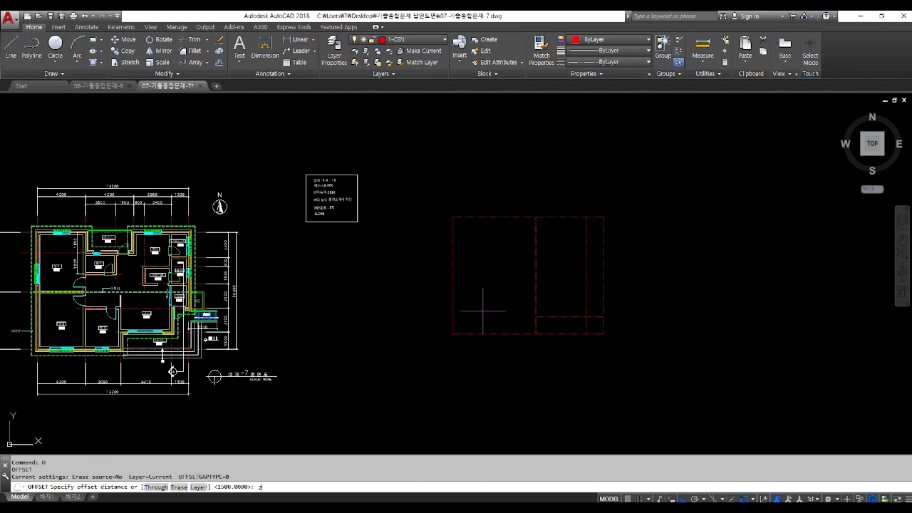
text(2100)
key(Return)
click(548, 318)
click(562, 289)
key(Return)
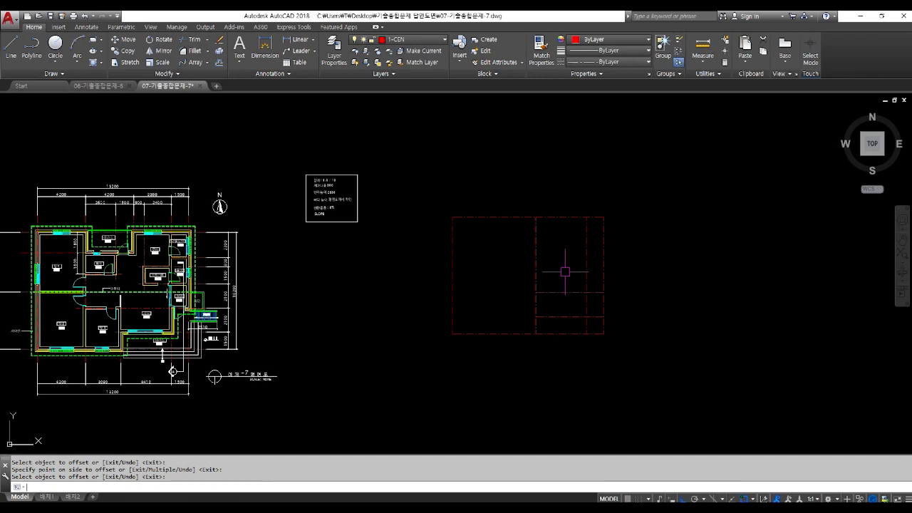
- Stretch the left end of the upper horizontal line to just past the outline's left edge
text(s)
key(Return)
click(556, 305)
click(517, 263)
key(Return)
click(516, 262)
click(428, 262)
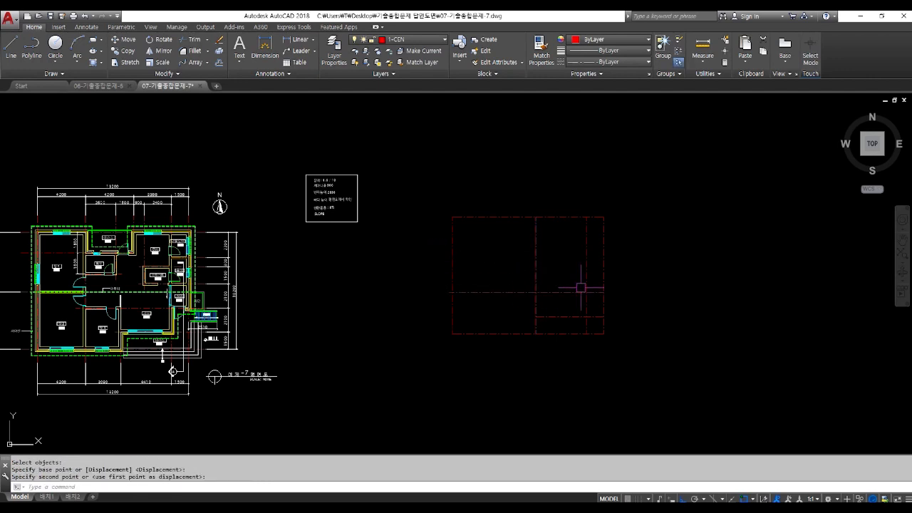
- Offset the full-width horizontal centre line 2100 upward
click(535, 287)
text(o)
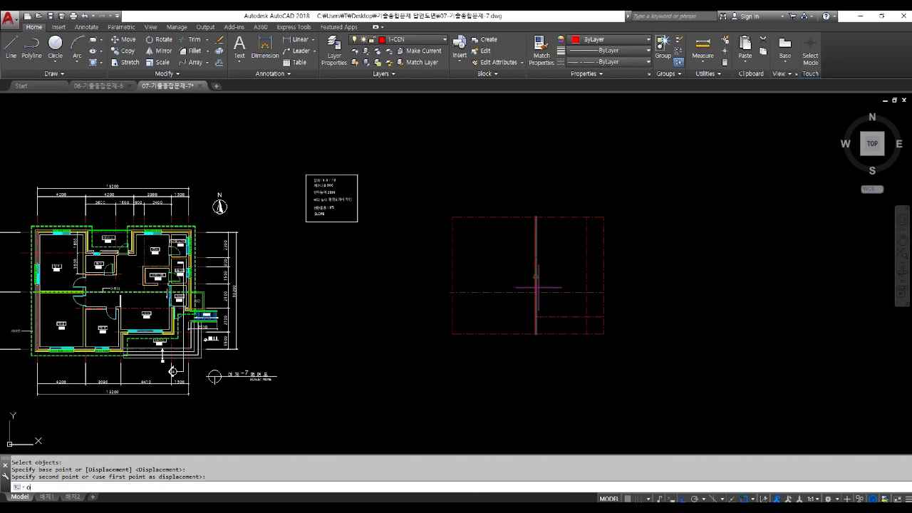
key(Return)
text(2)
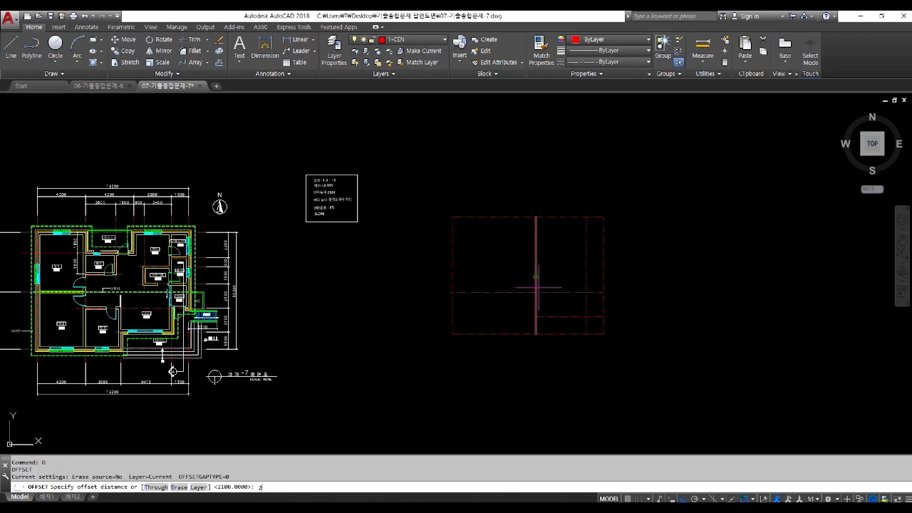
text(100)
key(Return)
click(552, 292)
click(553, 250)
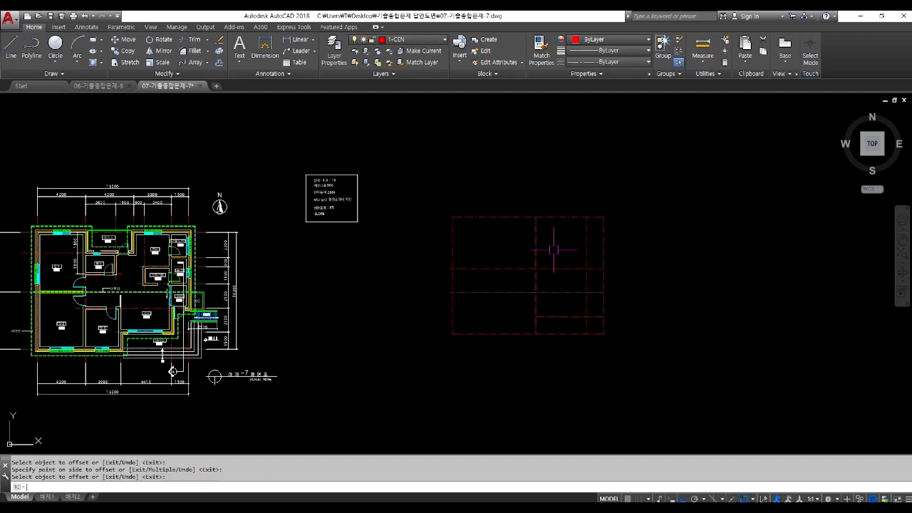
key(Escape)
key(Escape)
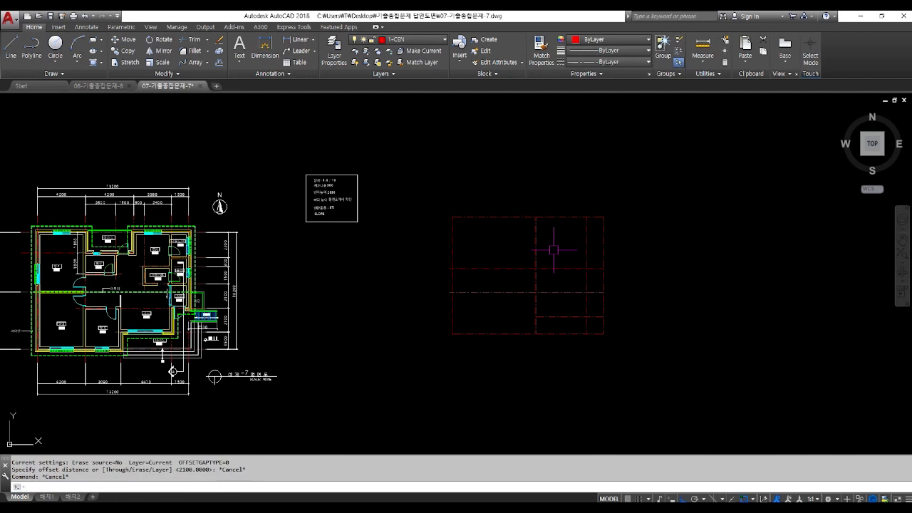
- Trim the uppermost inner horizontal line between the outline's left edge and the narrow right bay
text(TR)
key(Return)
key(Escape)
key(Escape)
text(TR)
key(Return)
key(Return)
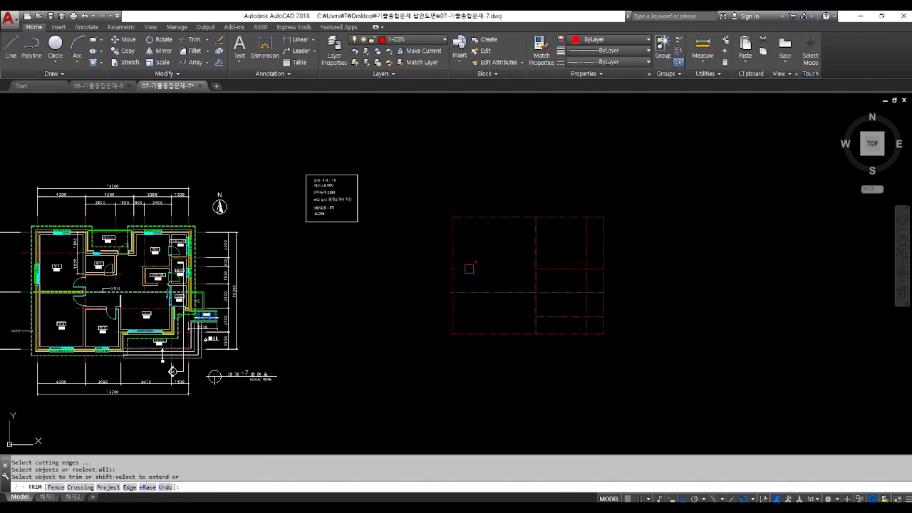
key(Escape)
key(Escape)
key(Escape)
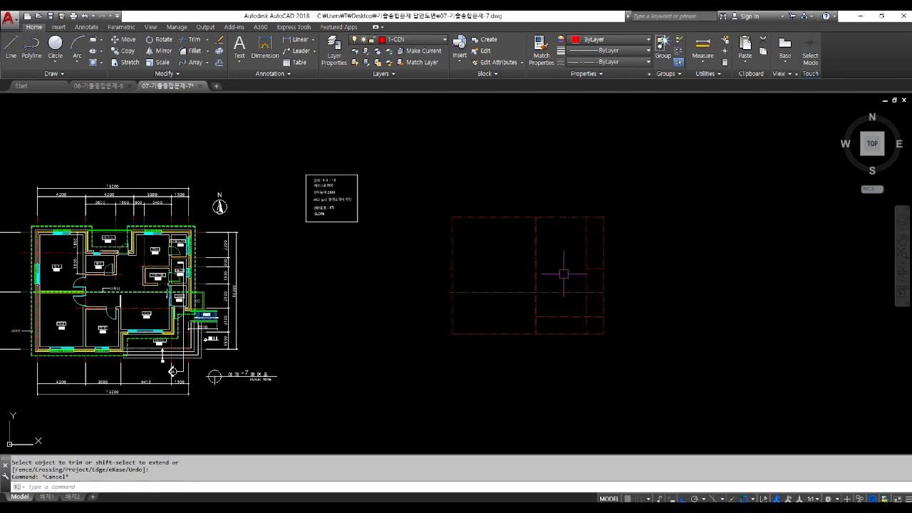
text(O)
key(Return)
text(1500)
key(Return)
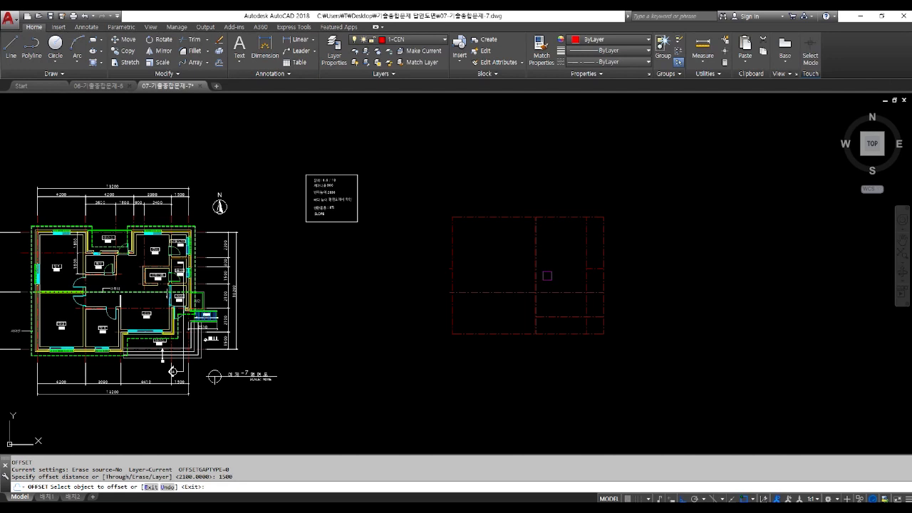
key(Return)
- Offset the short horizontal line in the narrow right bay 2300 upward
key(Return)
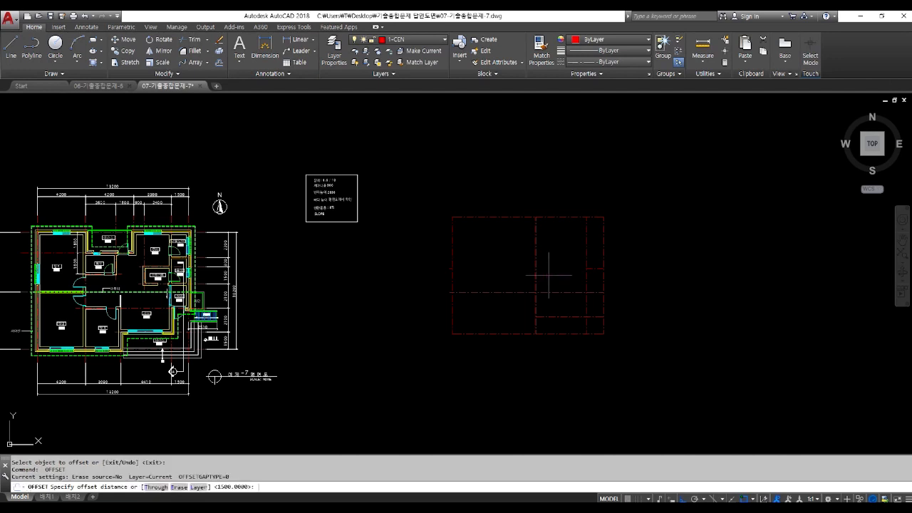
text(O)
key(Return)
text(2300)
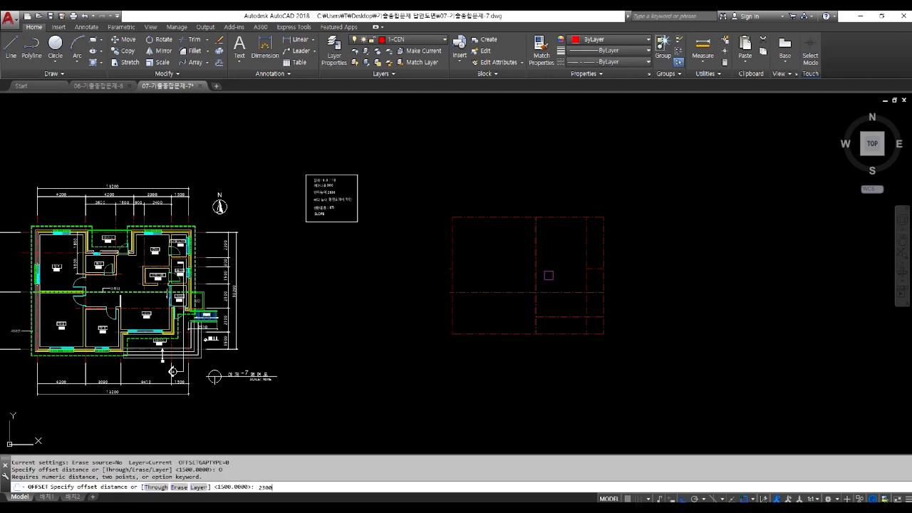
key(Return)
scroll(590, 268, up, 4)
click(604, 267)
click(596, 218)
key(Return)
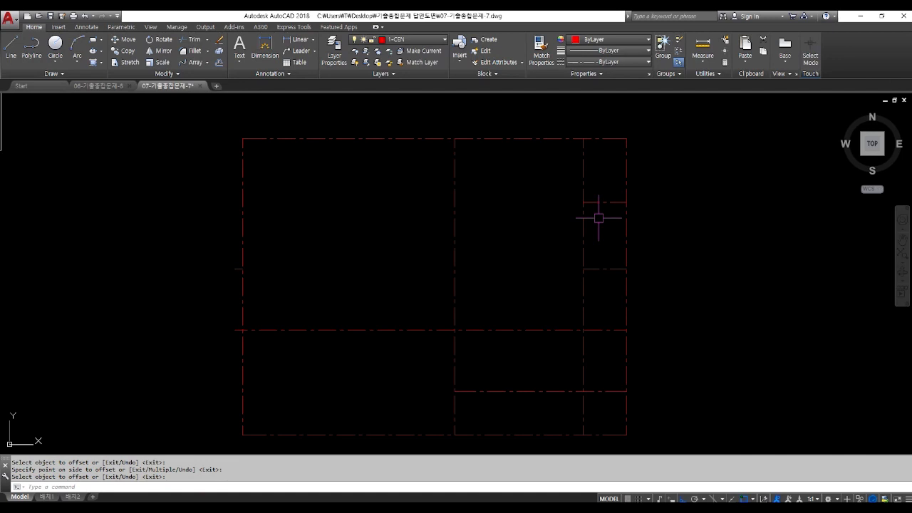
- Offset the leftmost inner vertical centre line 3090 to the left
scroll(599, 218, down, 2)
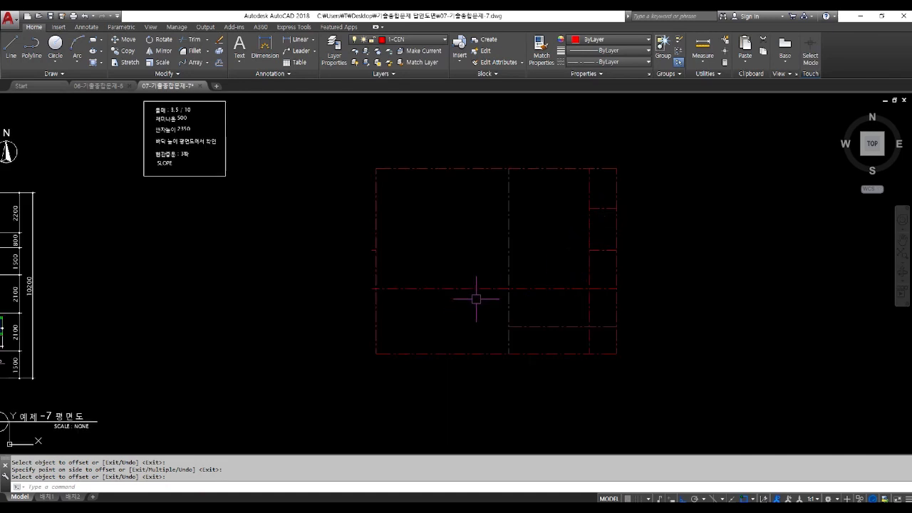
key(Escape)
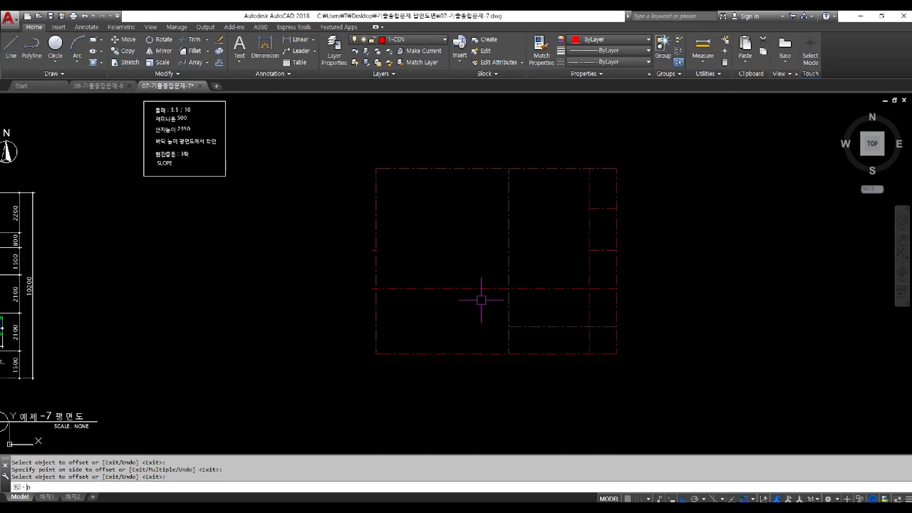
text(o)
key(Return)
text(3090)
key(Return)
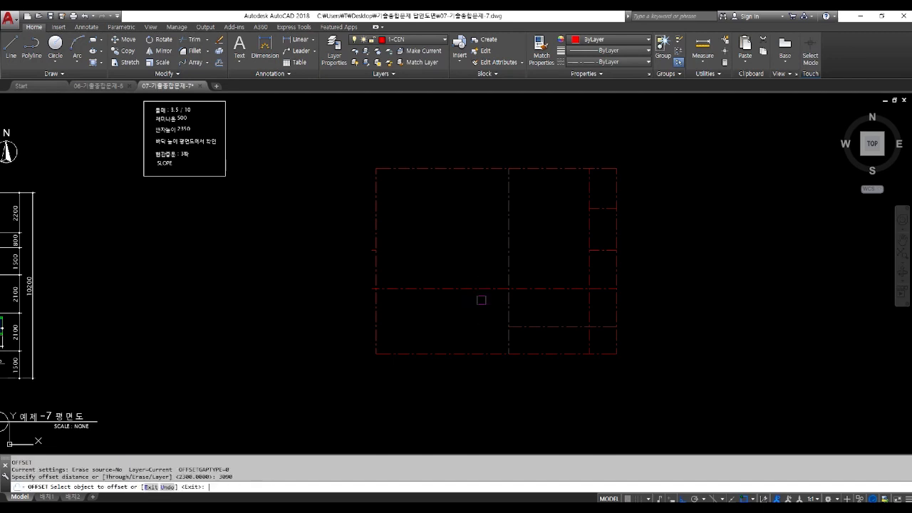
click(510, 307)
click(446, 309)
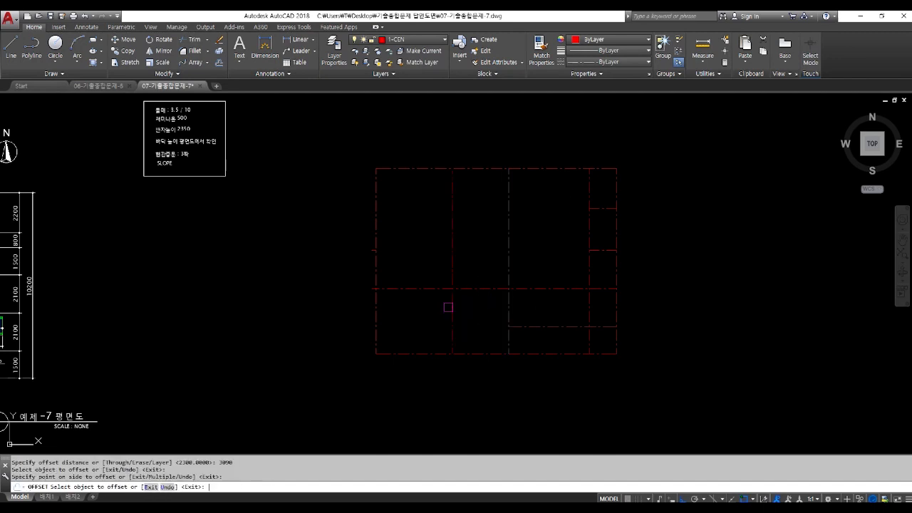
text(tr)
key(Return)
click(507, 256)
key(Return)
click(507, 254)
key(Escape)
- Trim the middle inner vertical centre line above the full-width horizontal centre line
text(t)
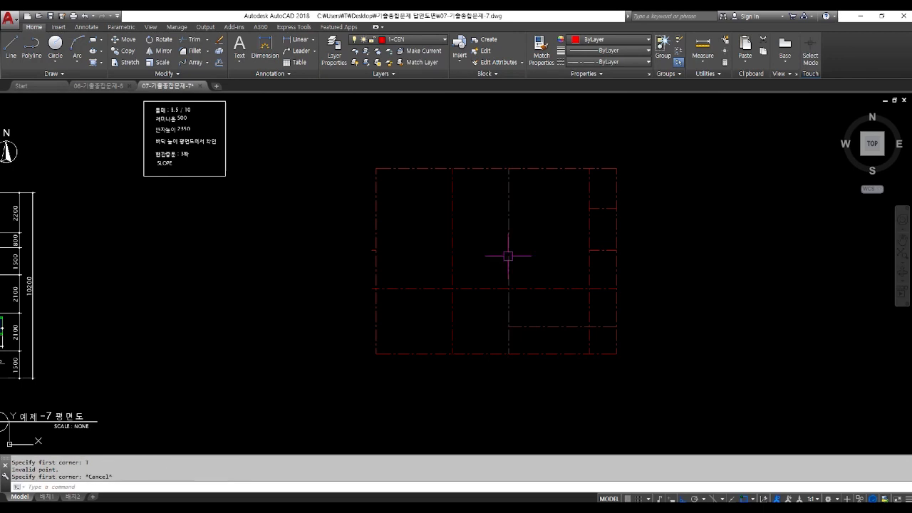
text(r)
key(Return)
key(Return)
click(508, 256)
key(Escape)
key(Escape)
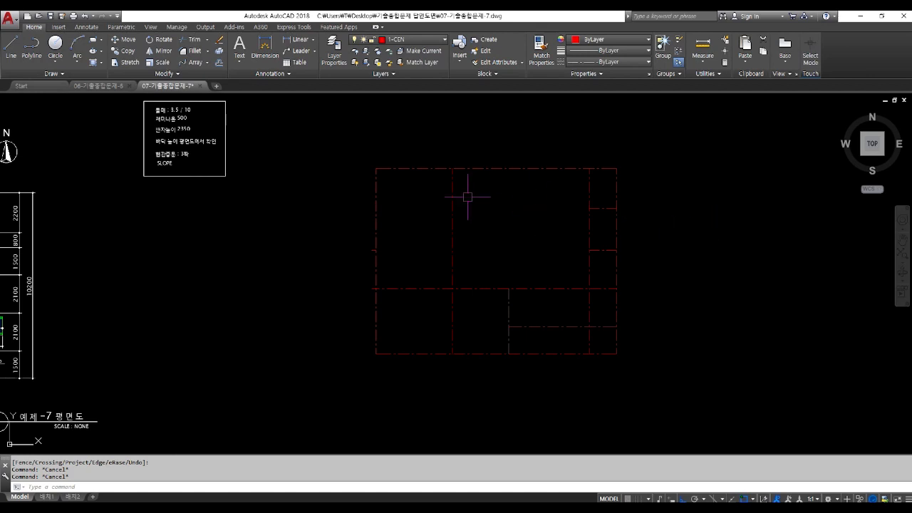
- Erase the short leftover centre-line stub at the outline's left edge
text(e)
key(Return)
click(321, 214)
click(398, 299)
key(space)
key(Escape)
key(Escape)
key(Escape)
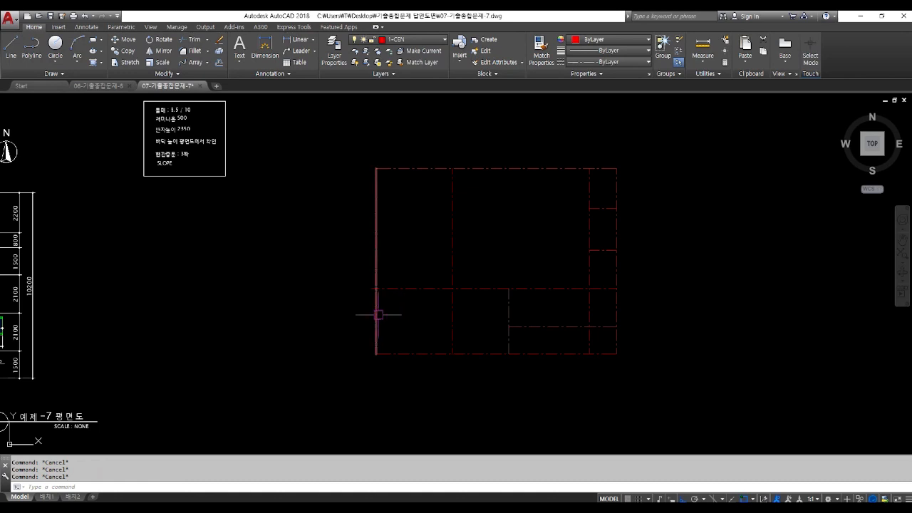
- Offset the outline's bottom horizontal centre line 5000 upward
text(o)
key(space)
text(500)
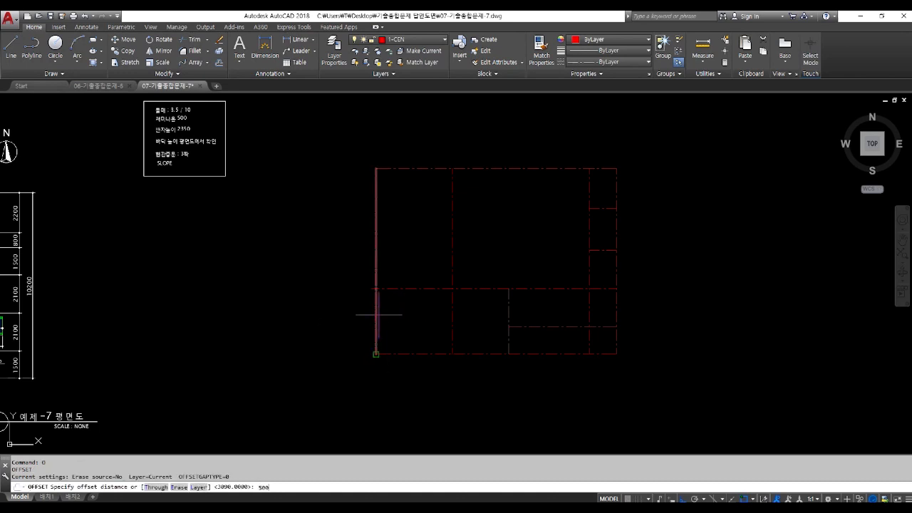
text(0)
key(Return)
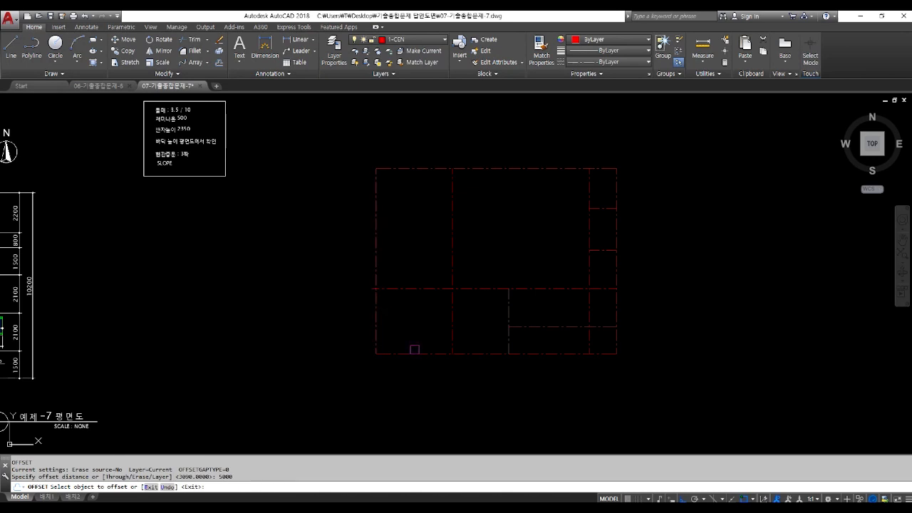
click(415, 353)
click(409, 264)
key(Return)
- Move the newly offset horizontal line to layer 3-ETC
click(412, 263)
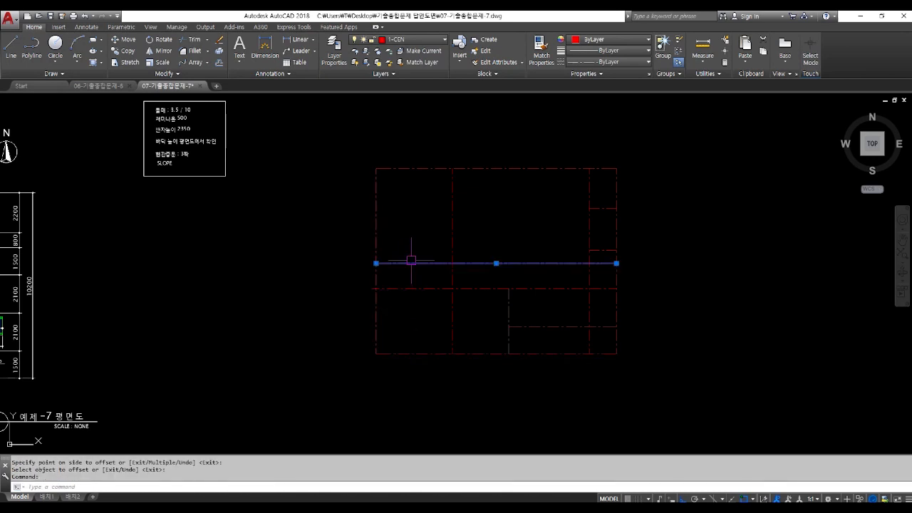
click(410, 39)
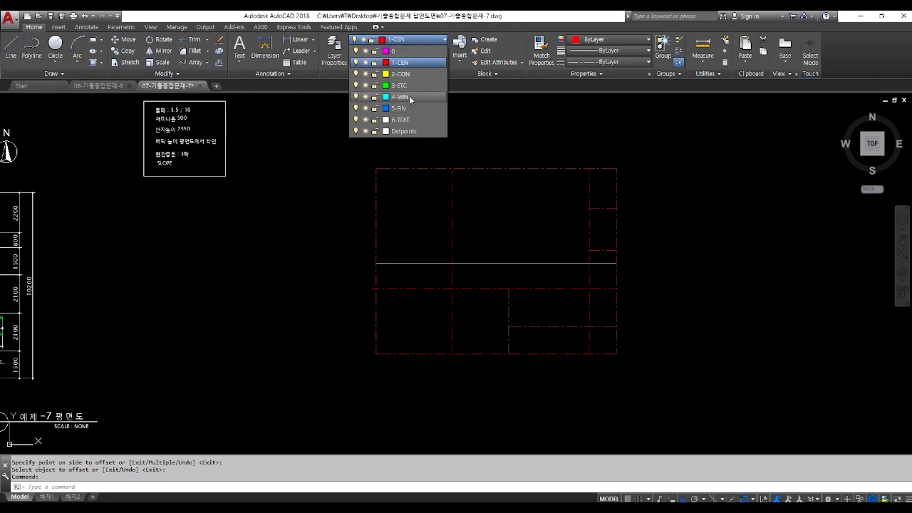
click(388, 85)
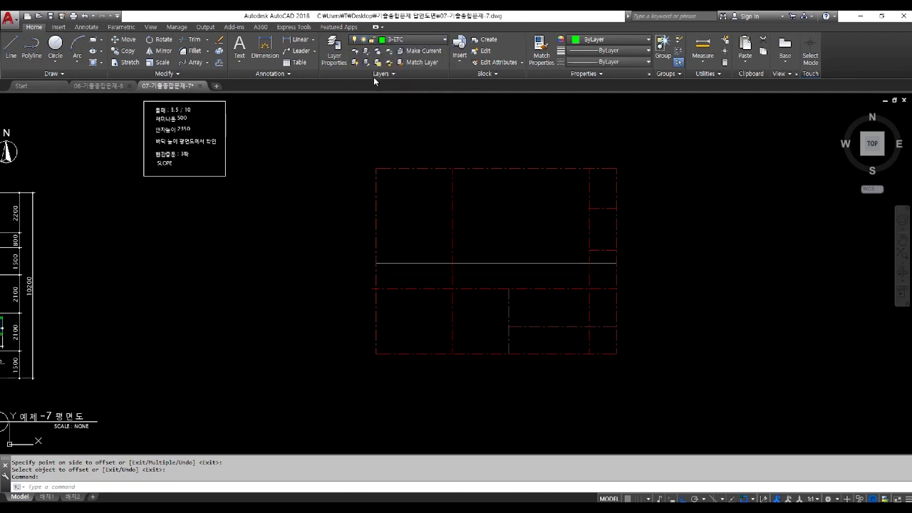
click(619, 264)
key(Escape)
key(Escape)
- Stretch both ends of the 3-ETC horizontal line outward beyond the outline's left and right edges
click(608, 263)
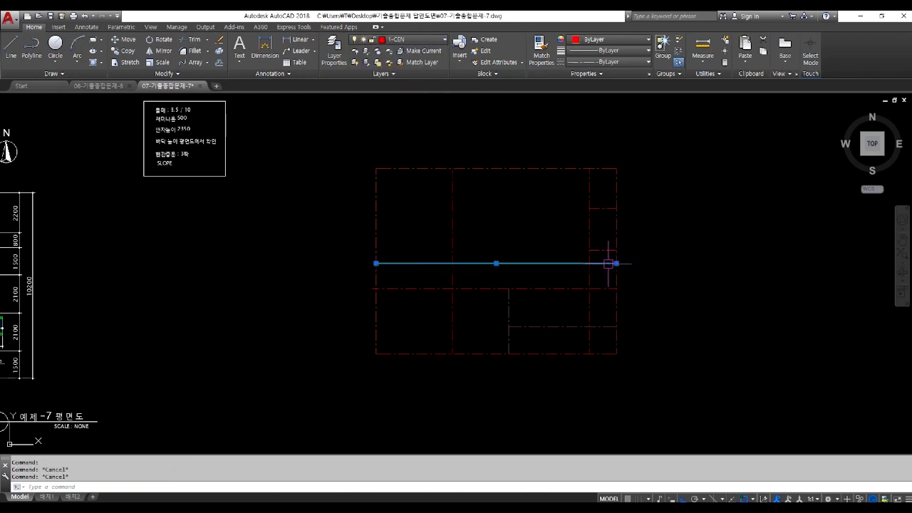
click(618, 263)
key(Escape)
key(Escape)
click(608, 263)
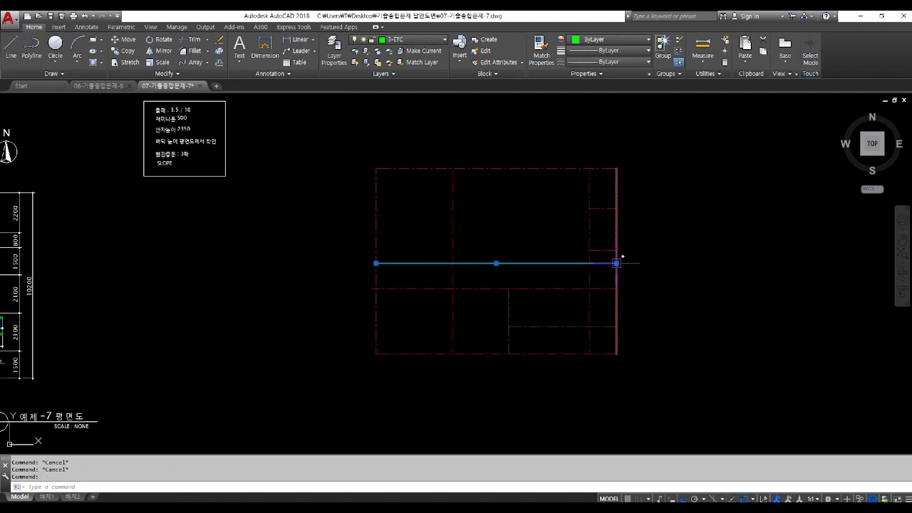
click(616, 263)
click(647, 263)
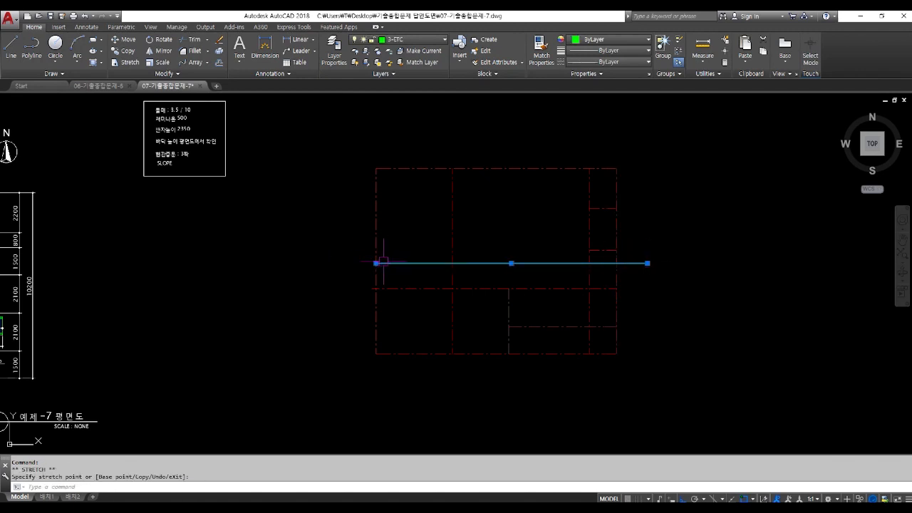
click(347, 263)
key(Escape)
key(Escape)
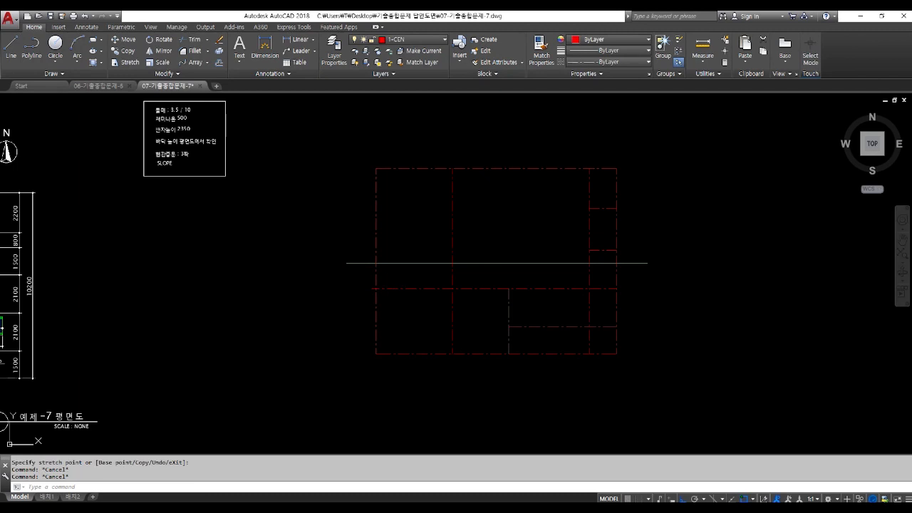
- Make 2-CON the current layer and set the multiline to scale 400 with Zero justification
click(403, 40)
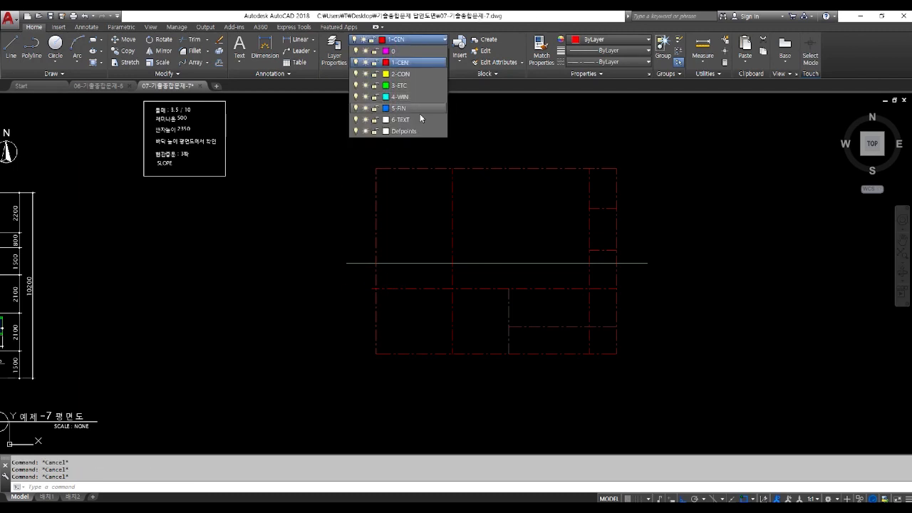
click(403, 75)
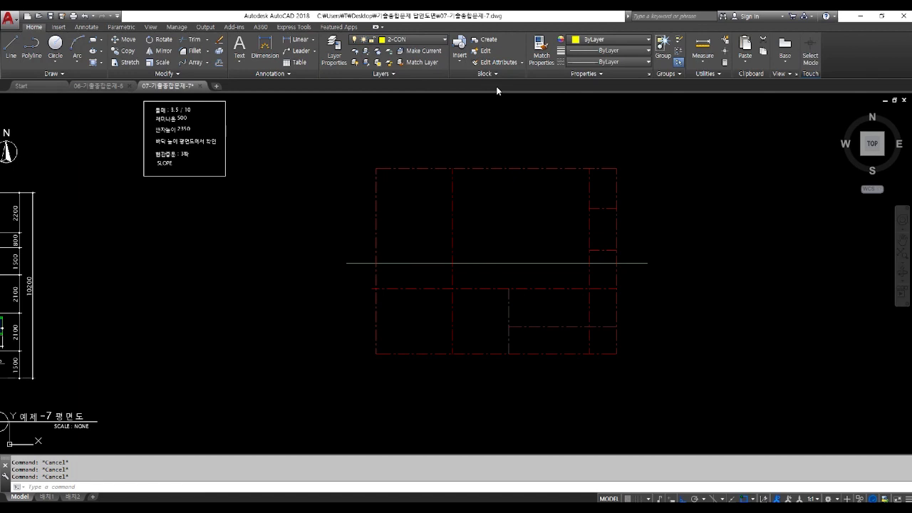
text(ML)
key(Return)
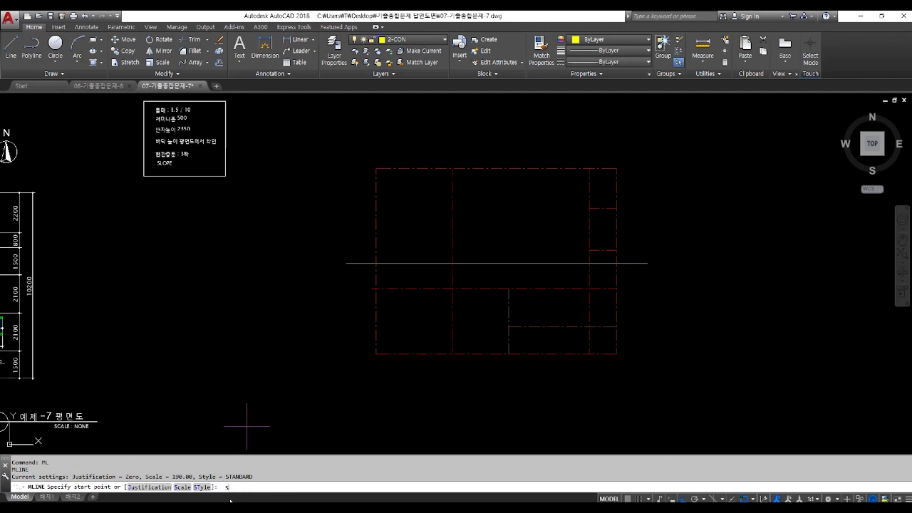
key(Return)
text(400)
key(Return)
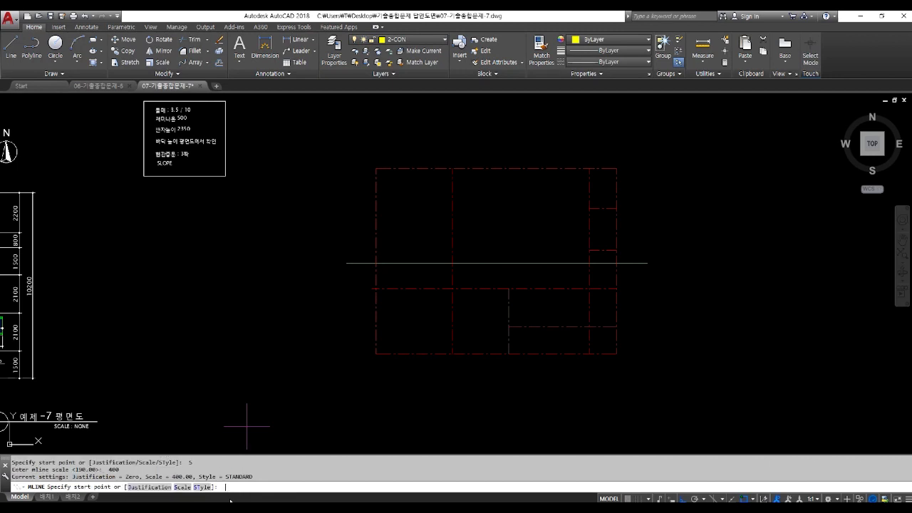
text(j)
key(Return)
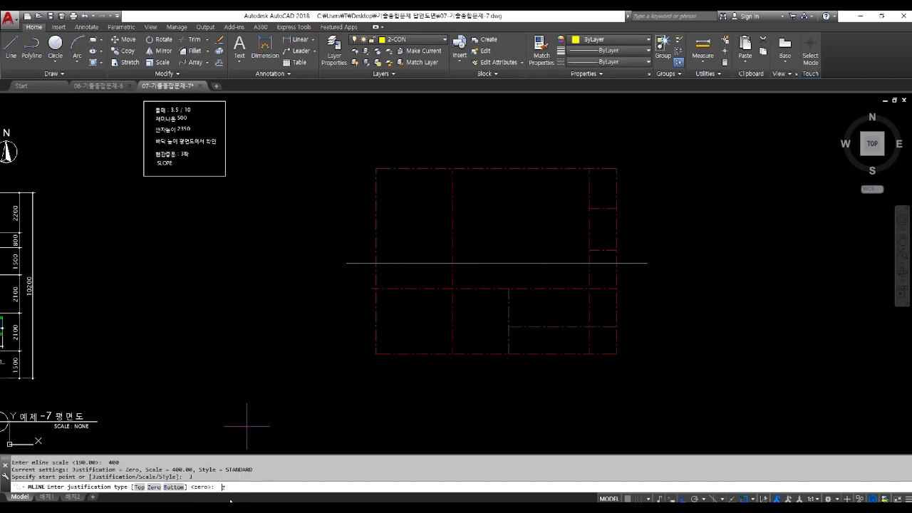
text(z)
key(Return)
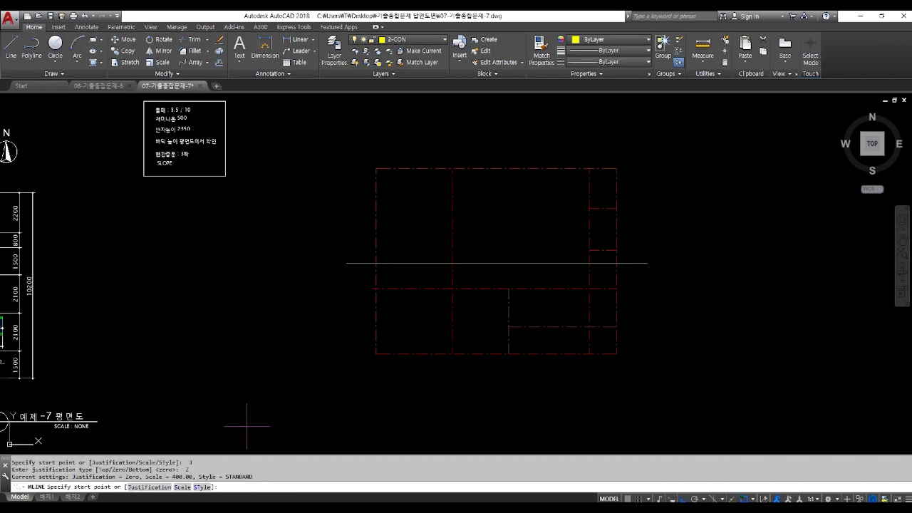
- Draw the closed exterior-wall multiline along the outline's centre lines, following the stepped lower-right side
click(376, 353)
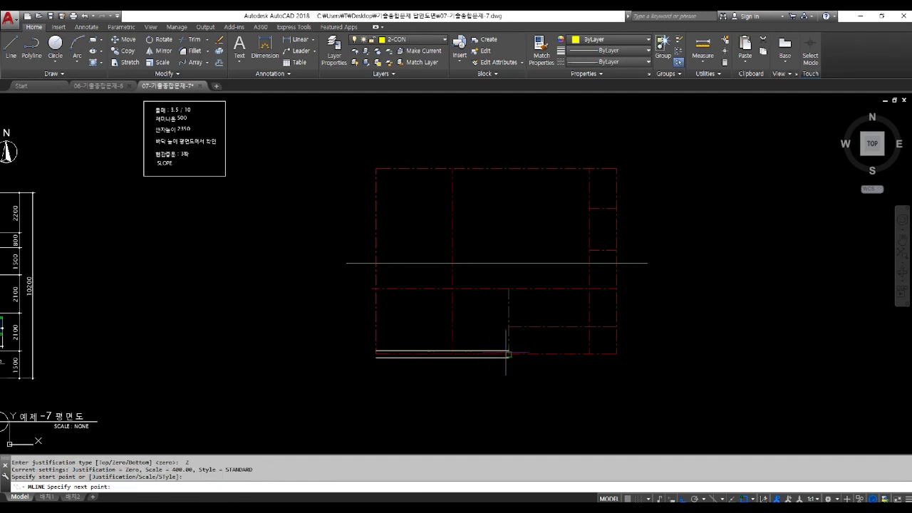
click(510, 353)
click(509, 327)
click(588, 327)
click(588, 288)
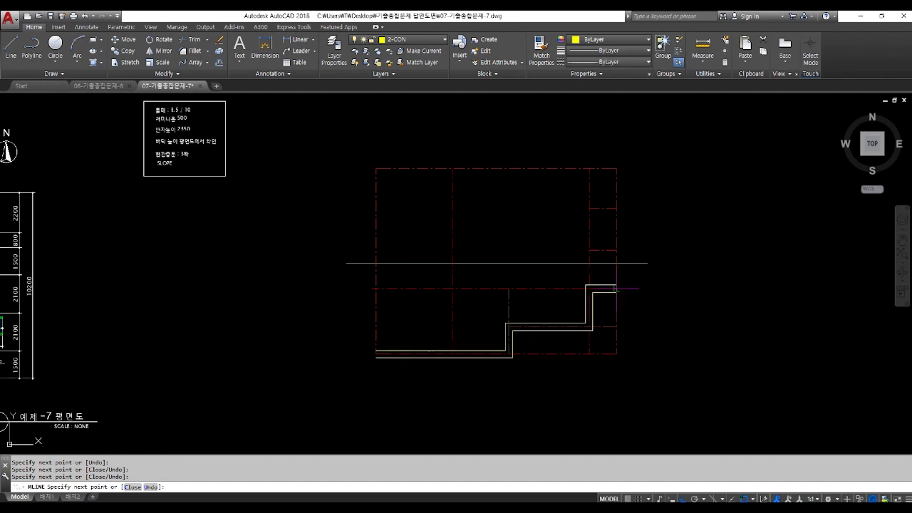
click(616, 288)
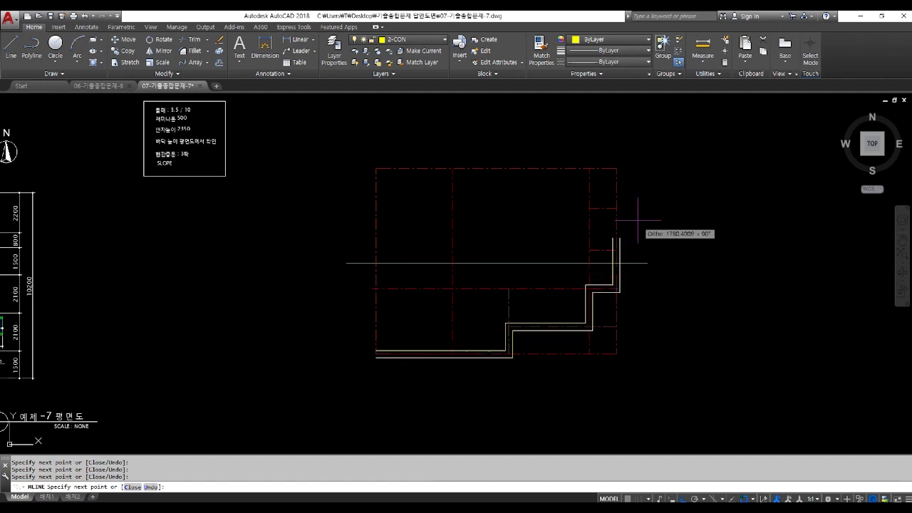
click(616, 169)
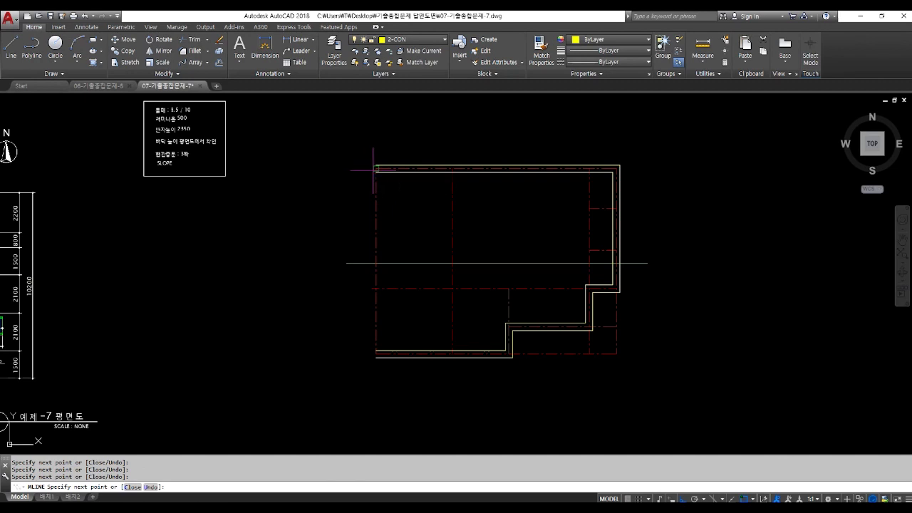
text(c)
key(Return)
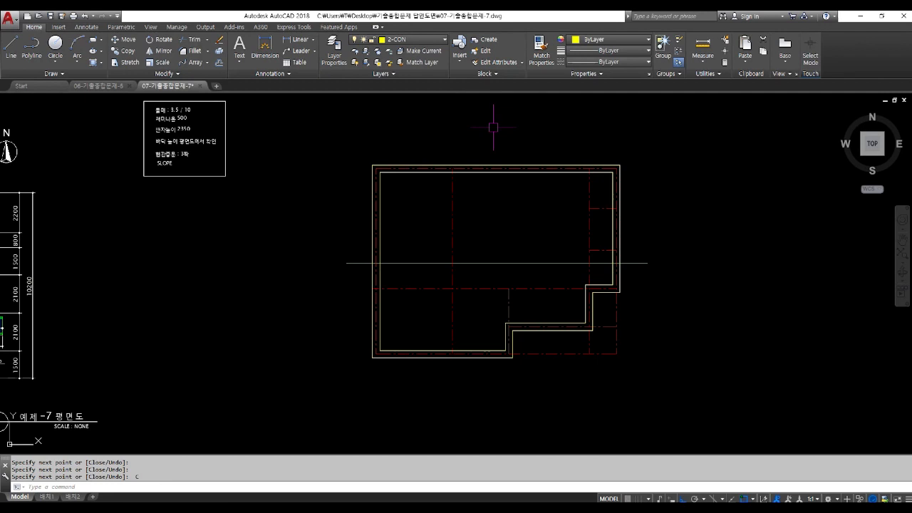
- Draw an L-shaped interior wall at multiline scale 190 from the right exterior wall leftward along the lower short centre line, then upward
text(ML)
key(Return)
text(s)
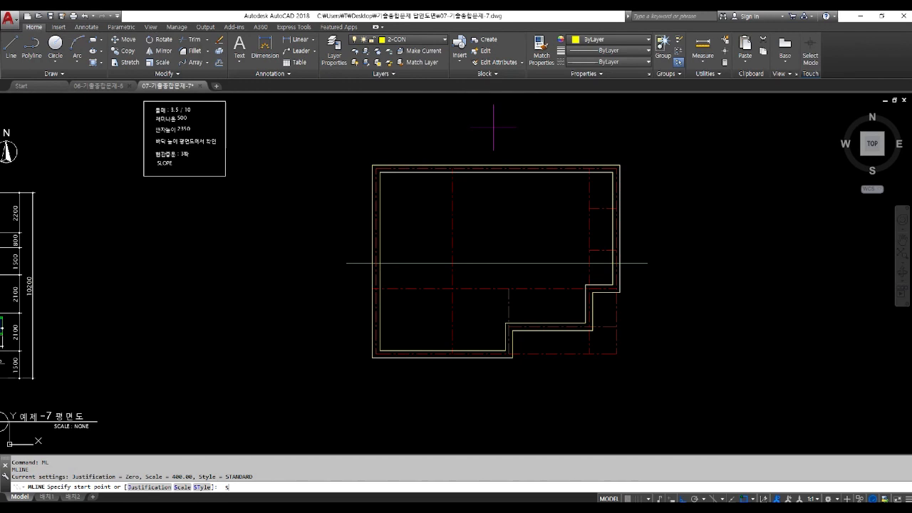
key(Return)
text(190)
key(Return)
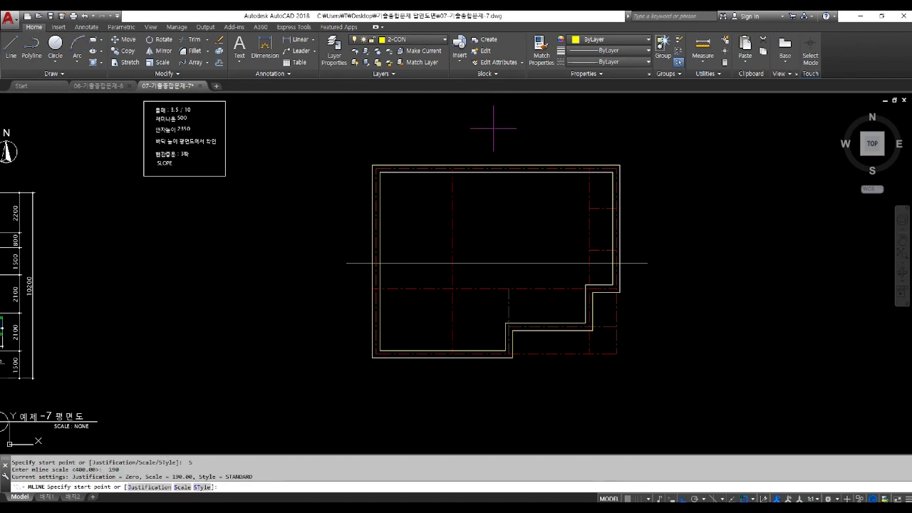
scroll(606, 248, up, 2)
click(618, 252)
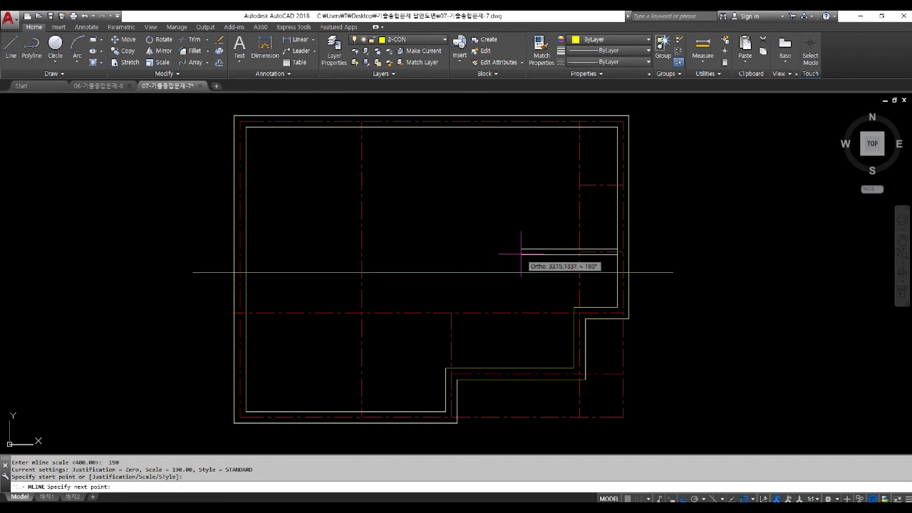
click(510, 253)
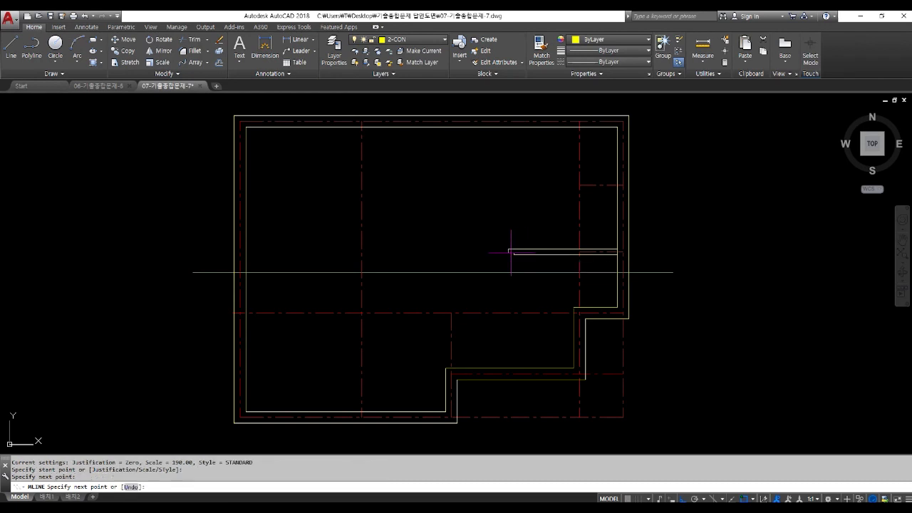
click(511, 206)
key(Return)
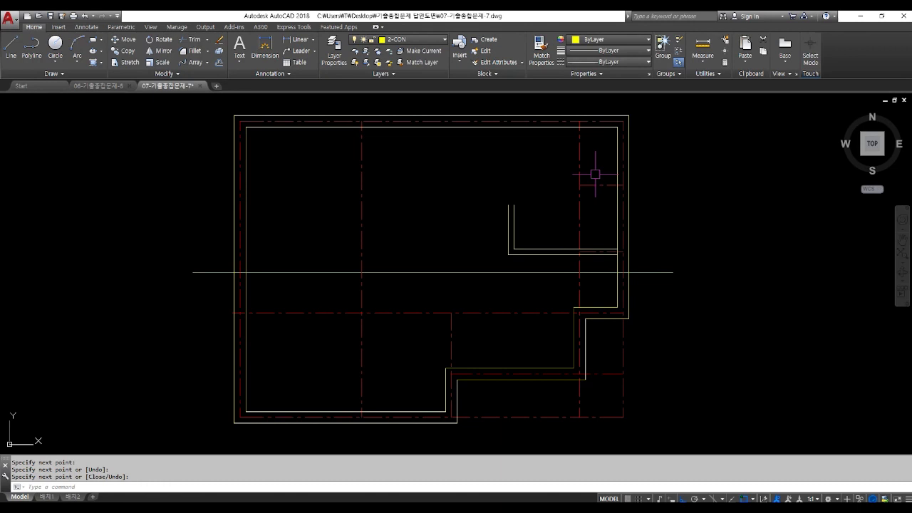
- Make 3-ETC the current layer
scroll(595, 174, down, 2)
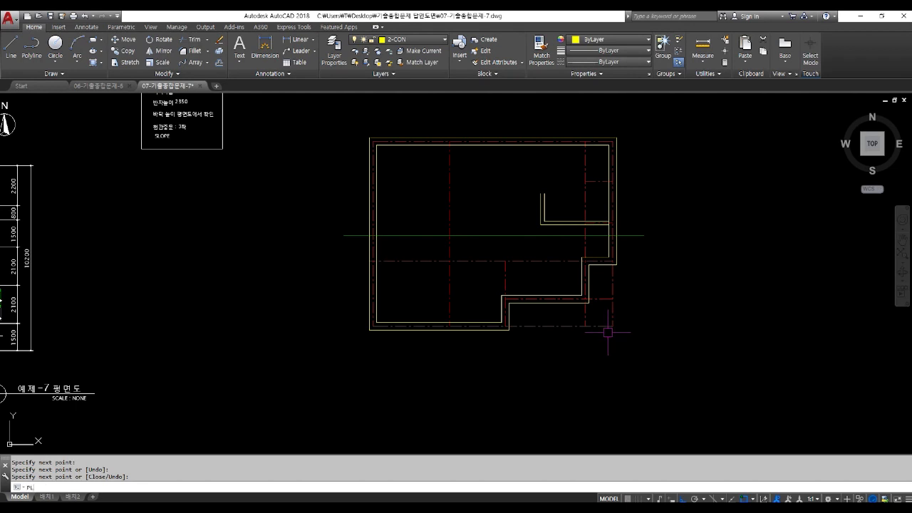
key(Escape)
key(Escape)
click(410, 39)
click(406, 84)
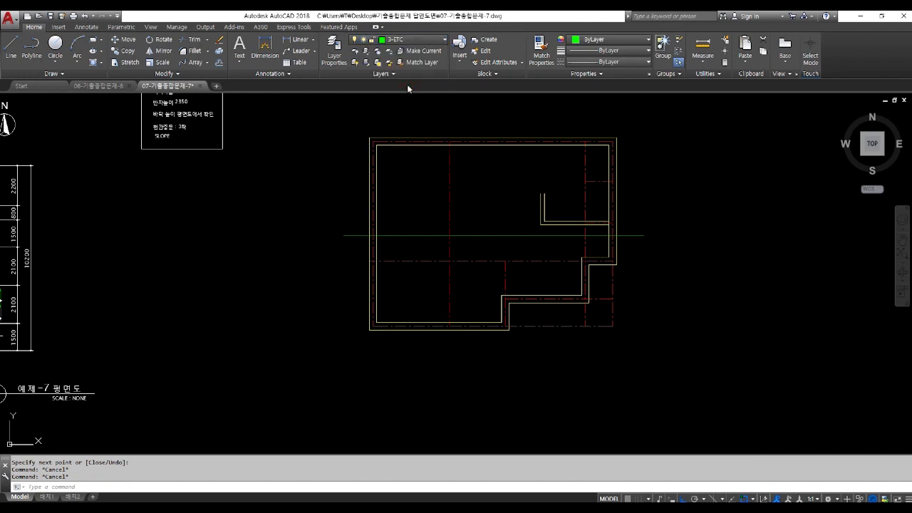
- Draw a closed polyline along the exterior wall's centre lines, starting at the lower-left corner and following the stepped lower-right side
click(52, 488)
text(PL)
key(Return)
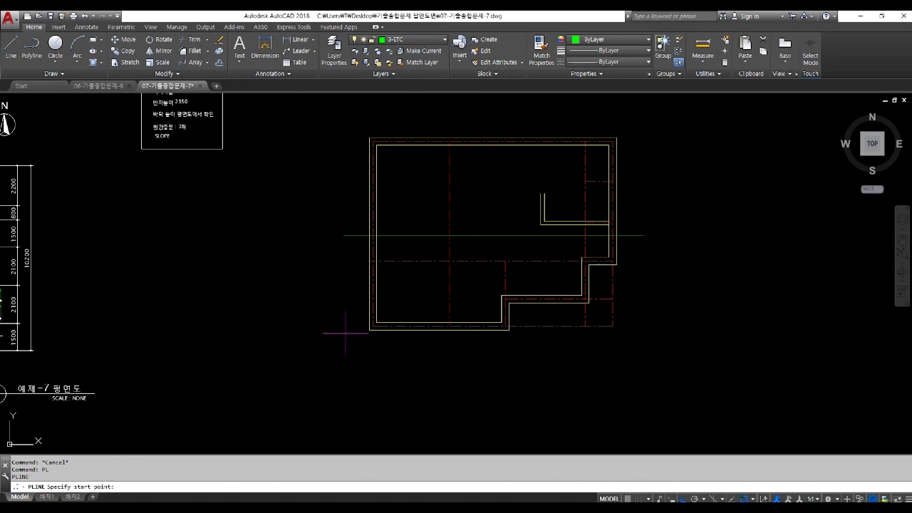
scroll(367, 324, up, 2)
click(373, 326)
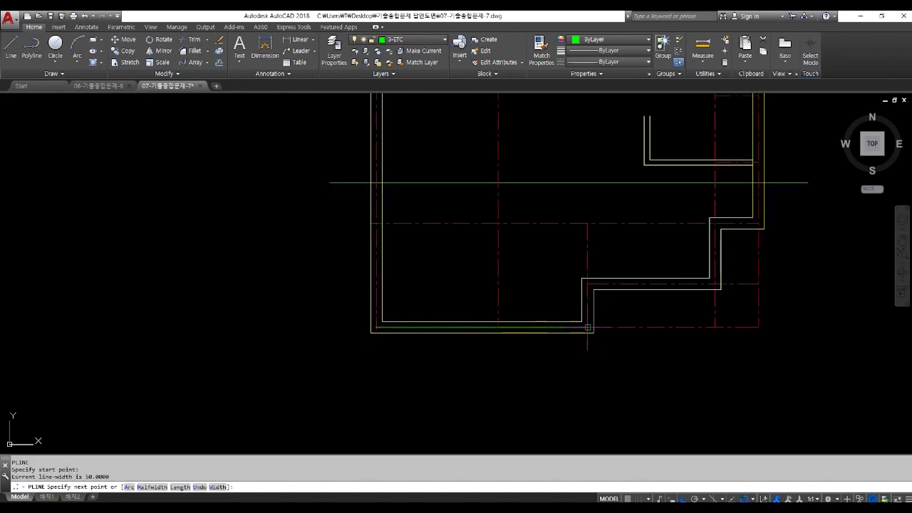
click(587, 327)
click(587, 284)
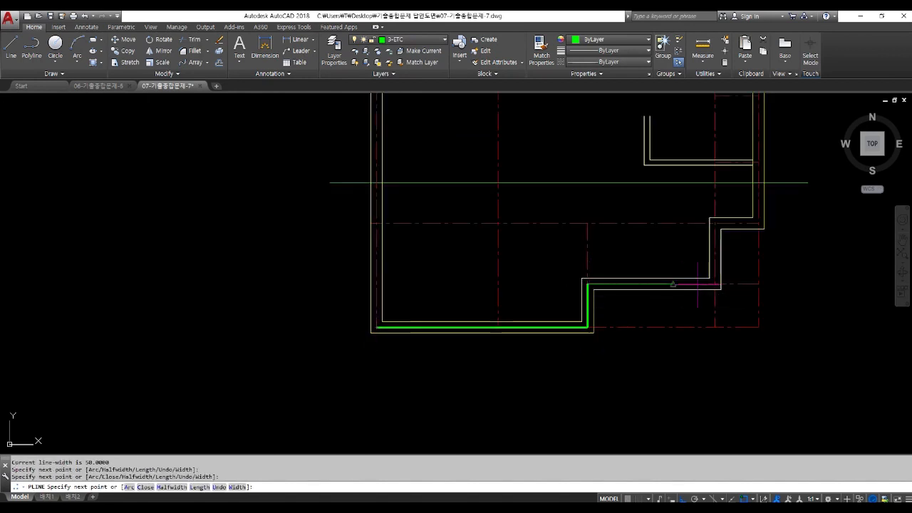
click(716, 284)
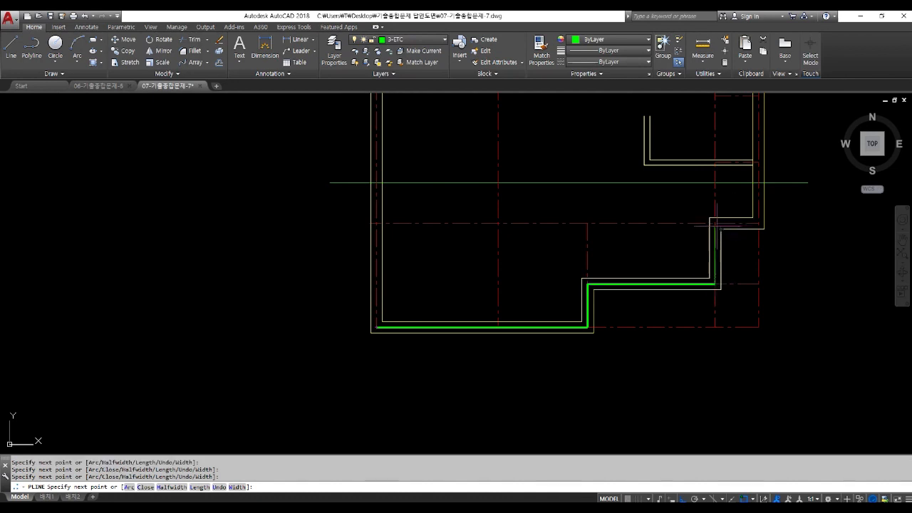
click(714, 223)
click(756, 223)
scroll(757, 223, down, 3)
scroll(755, 260, up, 5)
click(758, 142)
scroll(758, 142, down, 3)
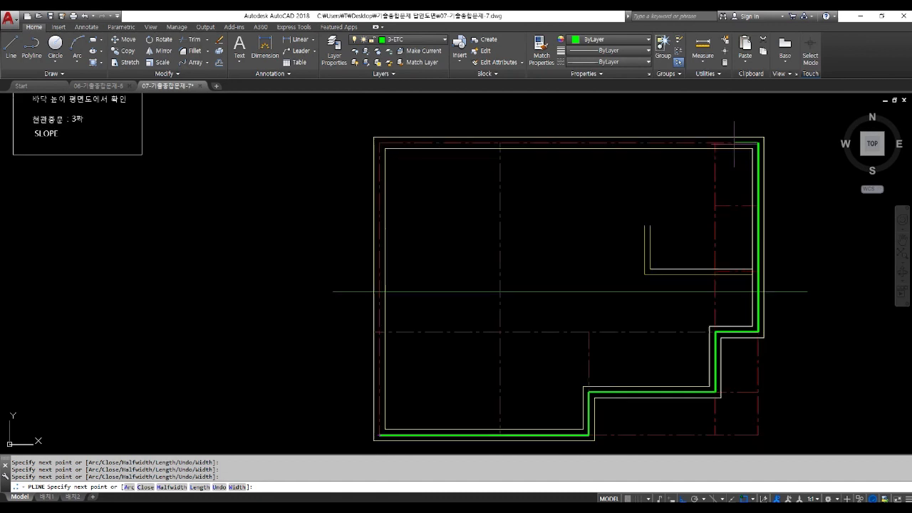
text(c)
key(Return)
- Offset the closed centre polyline 500 outward around the exterior wall
text(o)
key(Return)
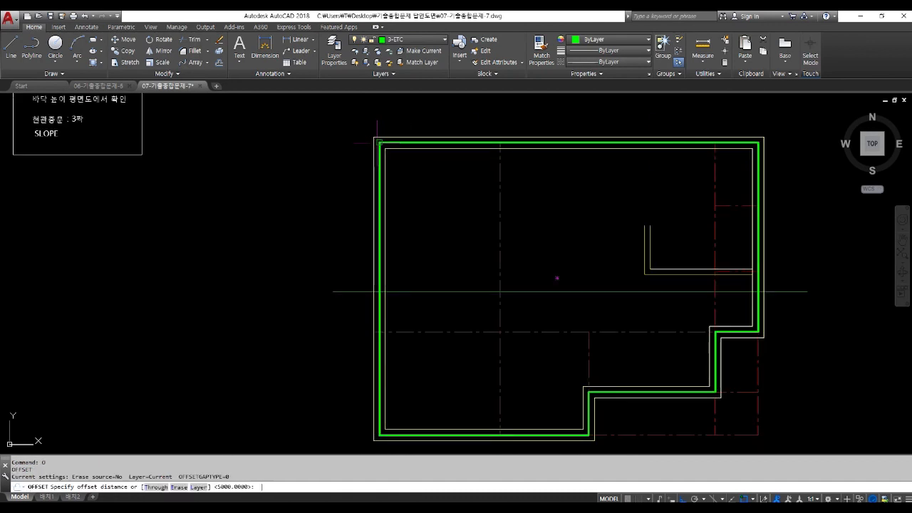
text(500)
key(Return)
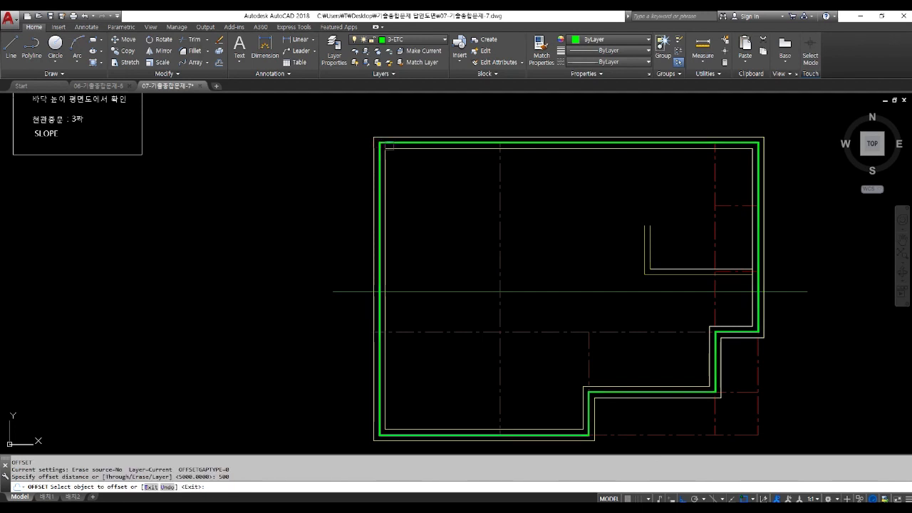
click(393, 143)
click(392, 125)
- Erase the original thick polyline running along the exterior wall's centre lines
key(Return)
text(e)
key(Return)
click(393, 142)
key(Return)
- Change the linetype of the outer offset polyline to HIDDEN
click(396, 128)
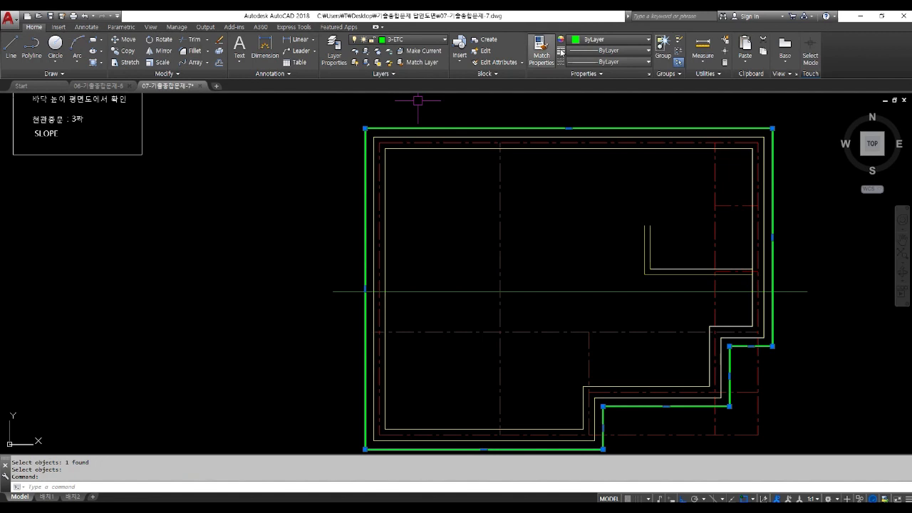
click(576, 61)
click(609, 117)
key(Escape)
key(Escape)
middle_drag(603, 281, 529, 227)
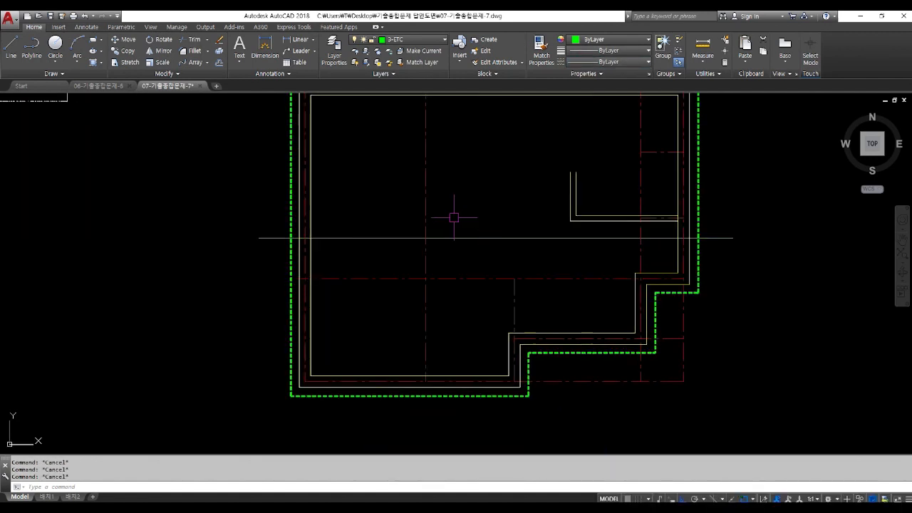
text(x)
key(space)
click(559, 354)
key(Escape)
key(Escape)
- On layer 6-TEXT, draw a line down through the plan's right side, leftward below it, ending in a short diagonal arrow stroke
click(423, 44)
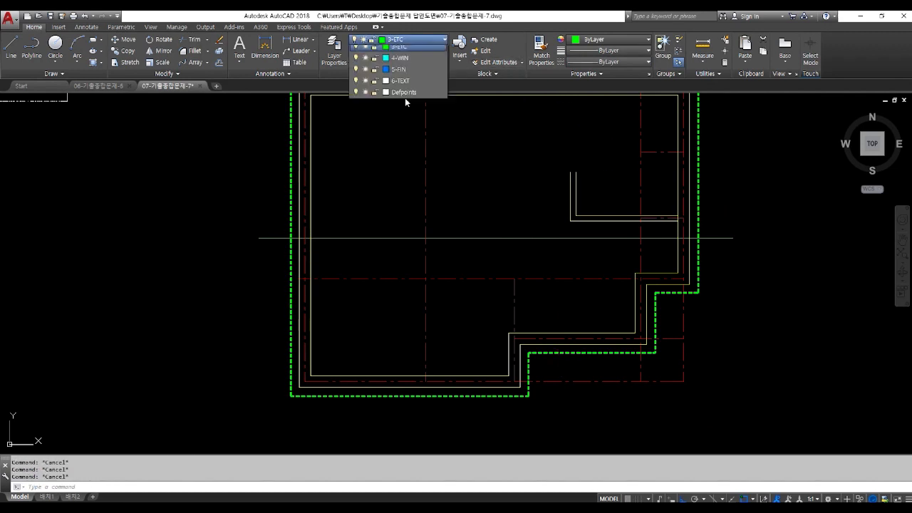
click(399, 118)
text(l)
key(space)
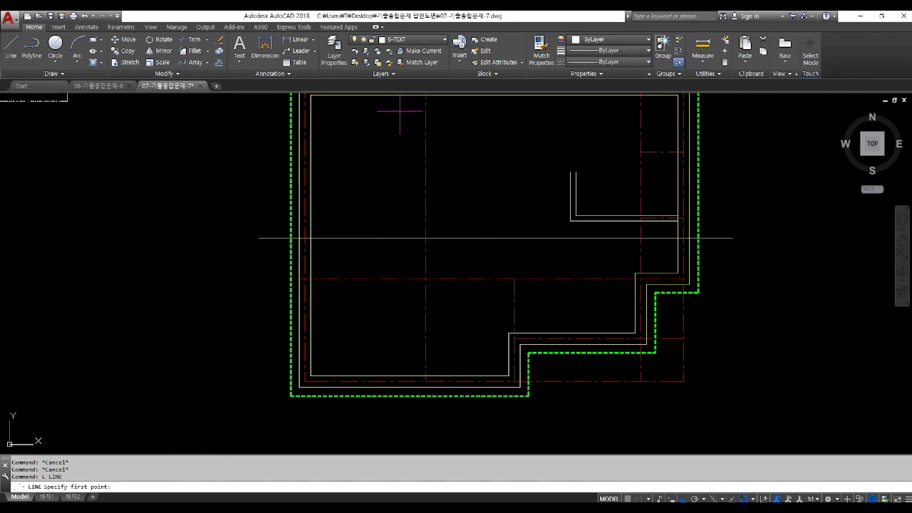
click(662, 170)
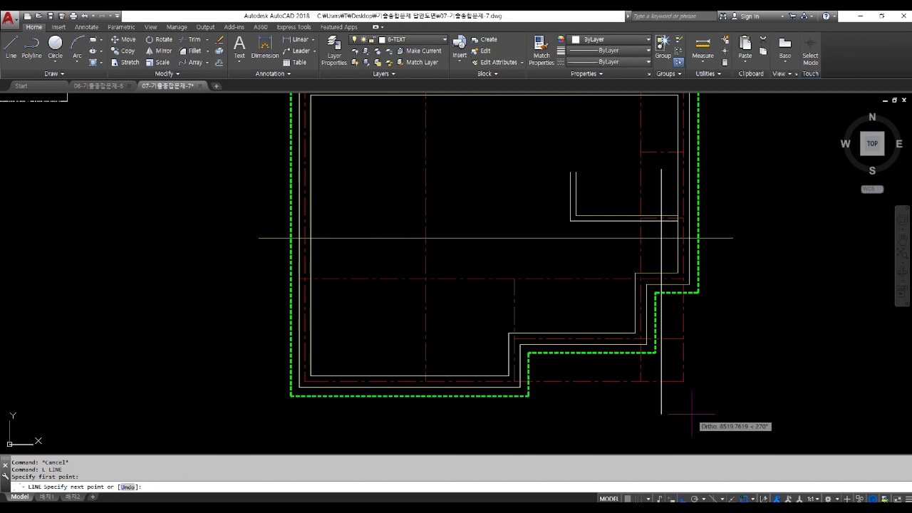
click(680, 425)
click(578, 425)
key(F8)
click(609, 408)
key(Return)
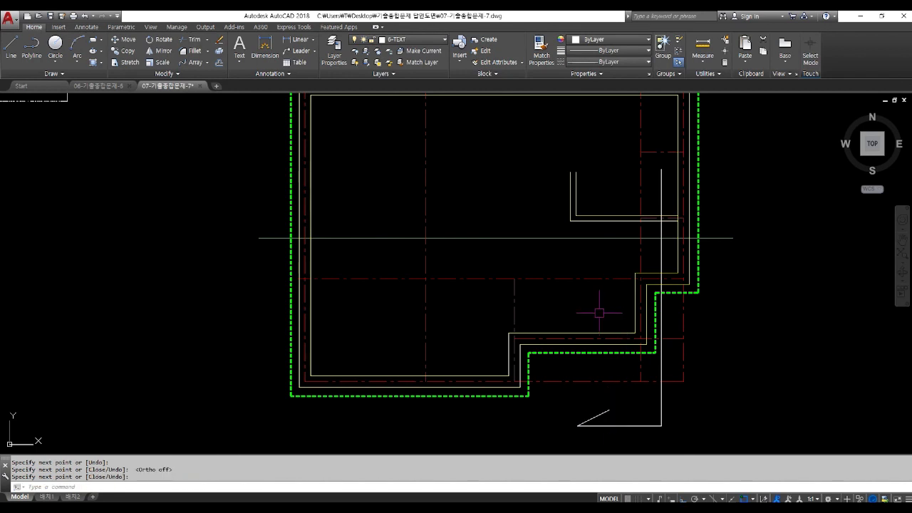
- Explode all objects of the redrawn plan, including the wall multilines and the dashed eaves polyline
middle_drag(640, 314, 552, 255)
scroll(600, 322, down, 2)
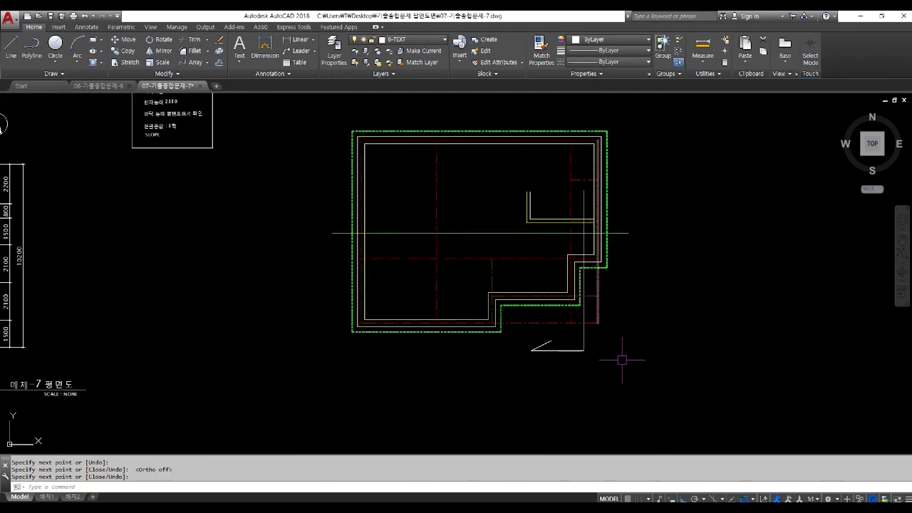
text(x)
key(Return)
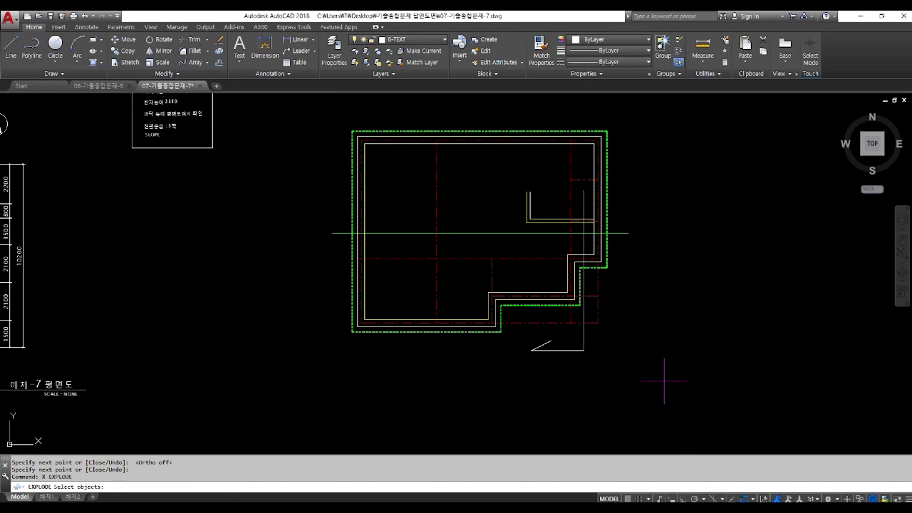
click(664, 381)
click(280, 107)
key(Return)
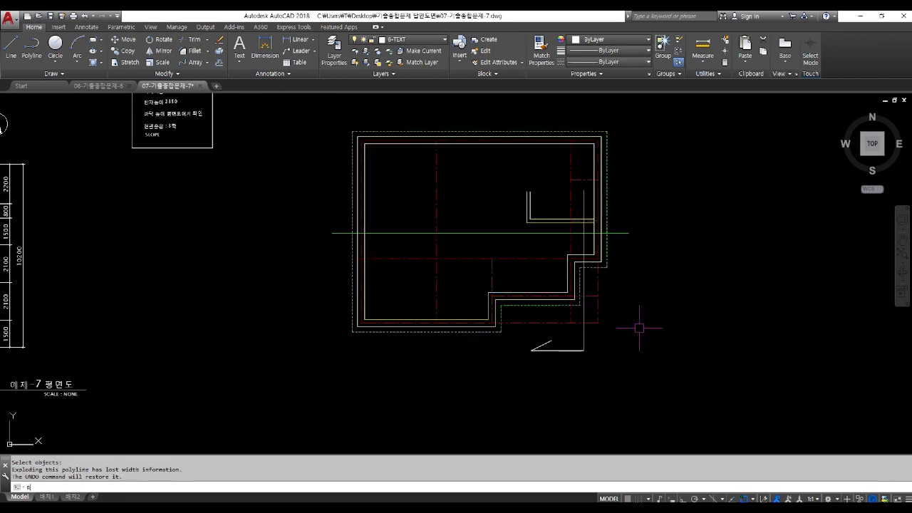
- Rotate the whole redrawn plan to 270° with Ortho on, about the midpoint of the long horizontal line crossing it
text(ro)
key(Return)
click(704, 367)
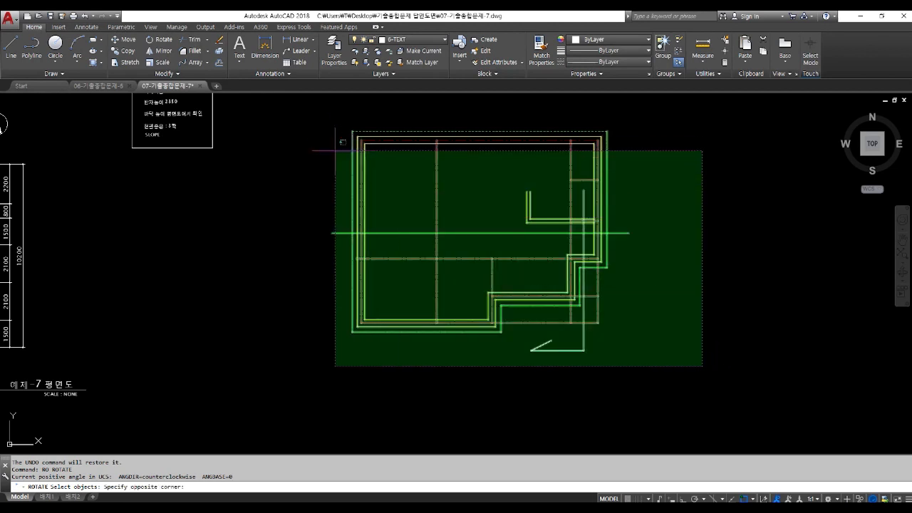
click(302, 95)
click(481, 233)
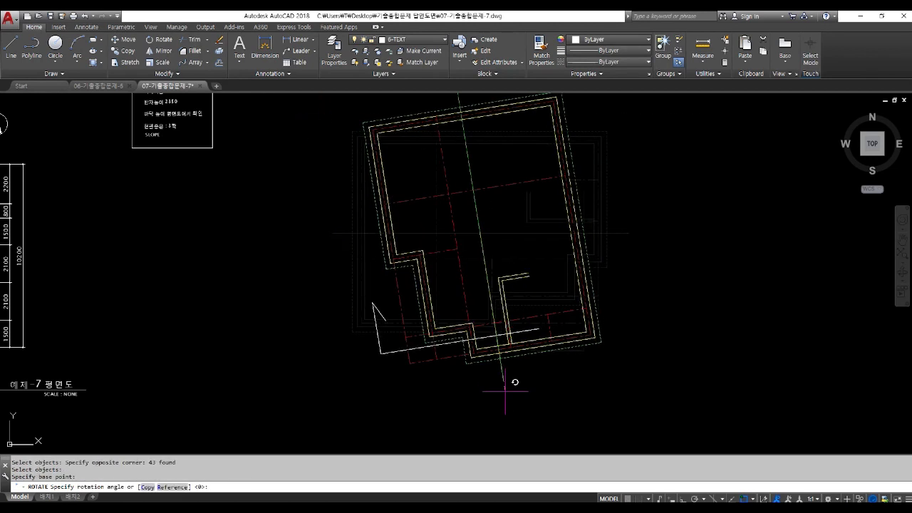
key(F8)
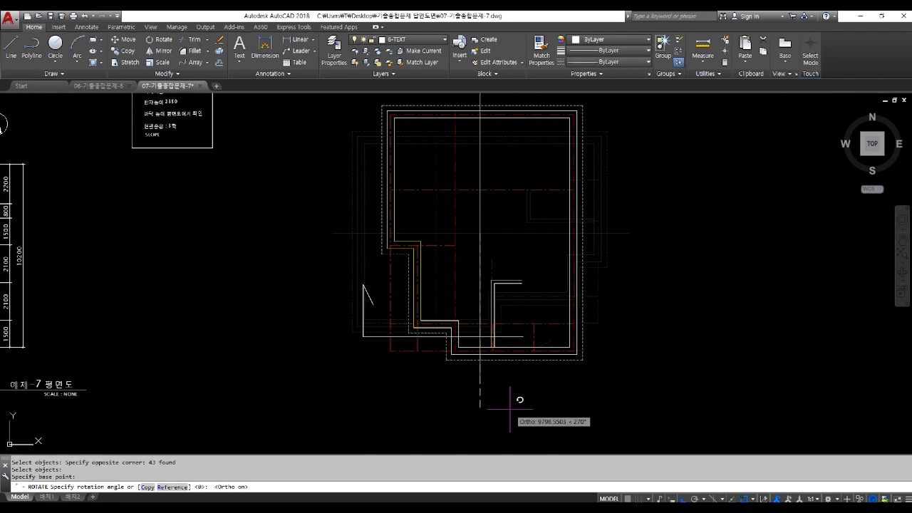
click(510, 409)
- Move the white arrow line slightly downward relative to the rotated plan
text(m)
key(Return)
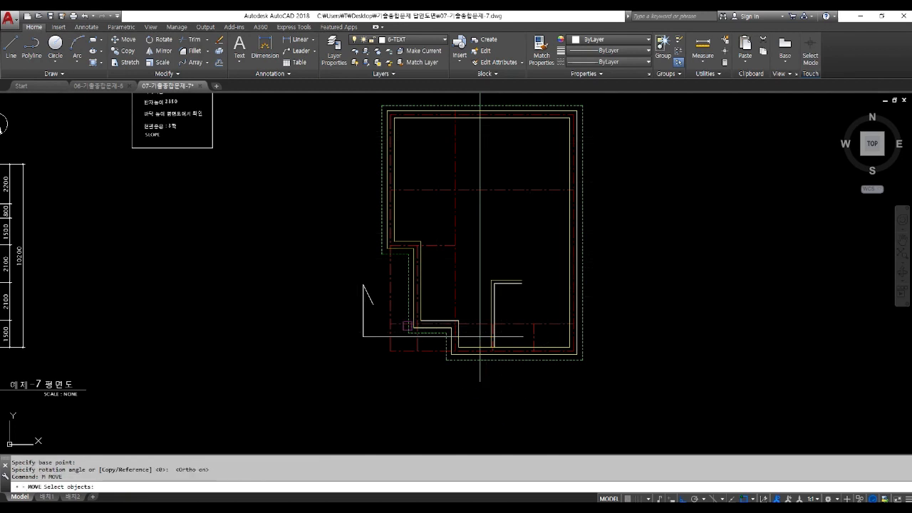
click(410, 336)
click(383, 315)
click(336, 275)
key(Return)
click(314, 276)
click(314, 282)
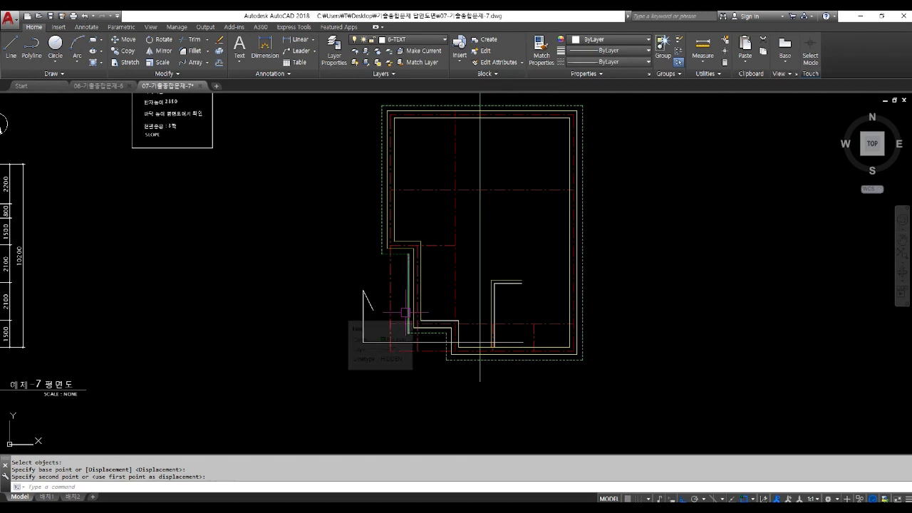
- Copy the SLOPE note directly beneath itself in the framed conditions list
scroll(434, 341, up, 2)
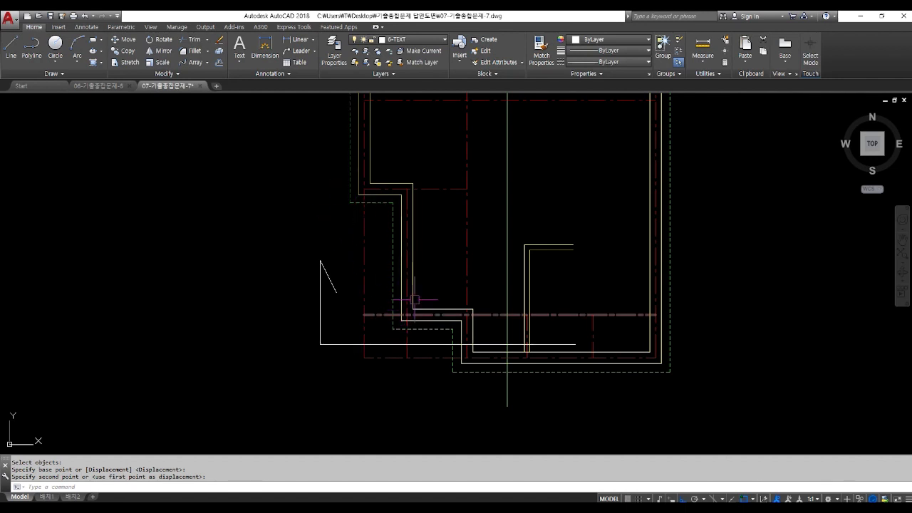
scroll(424, 305, down, 2)
middle_drag(225, 168, 284, 252)
scroll(213, 182, up, 2)
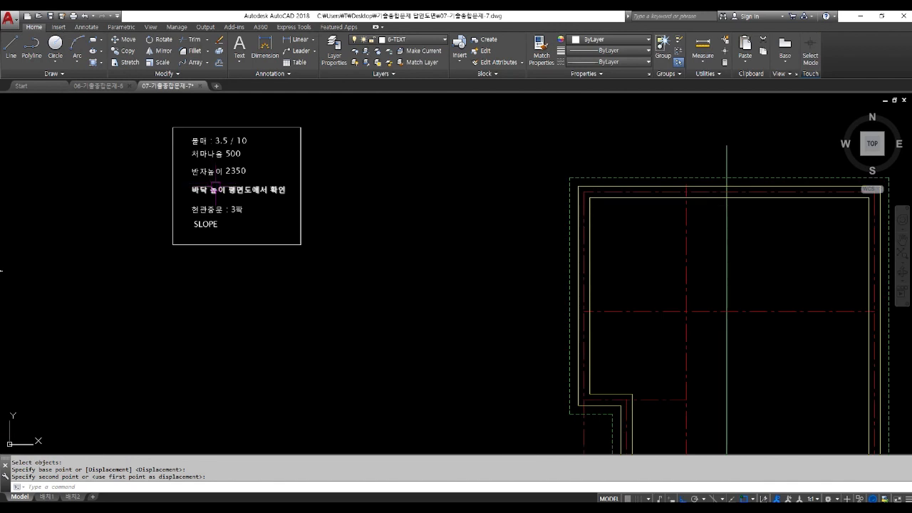
key(Return)
scroll(216, 213, up, 2)
click(214, 231)
key(Return)
click(289, 222)
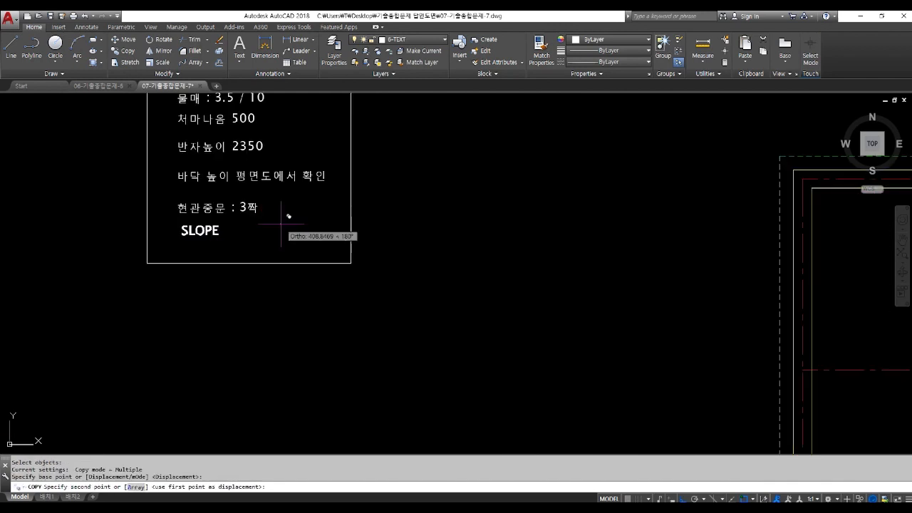
click(289, 232)
key(Return)
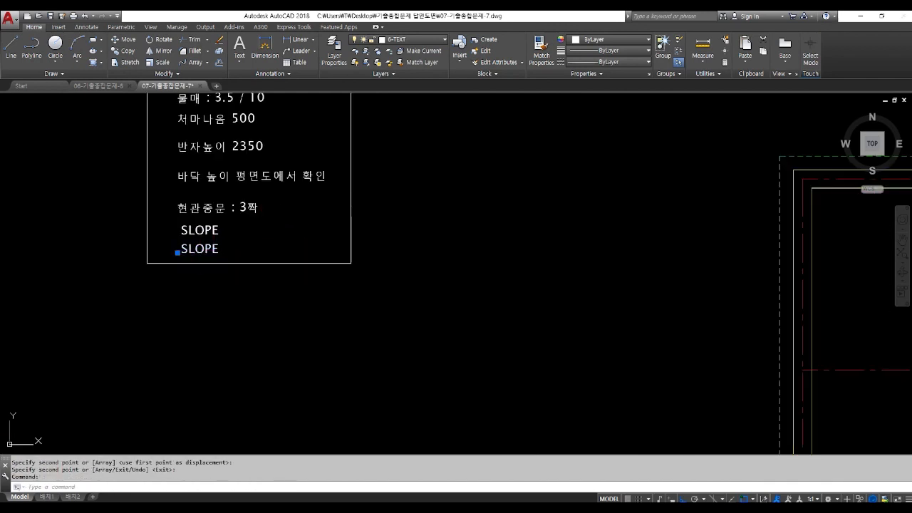
- Replace the copied SLOPE note's text with "단면상의 입면 : 처마 2개 보인다."
double_click(214, 250)
text(EKS)
key(BackSpace)
key(BackSpace)
key(BackSpace)
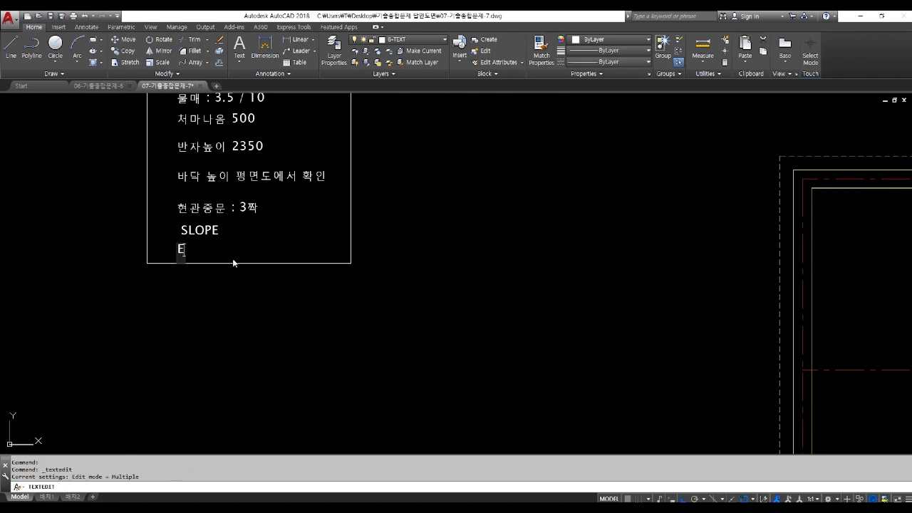
text(단ㅁ)
text(면상의 입ㅁ)
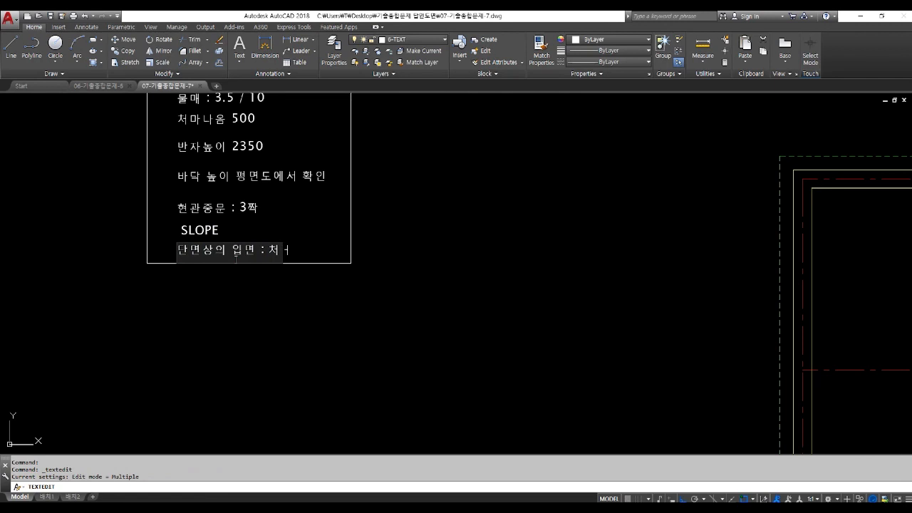
text(2ㄱ)
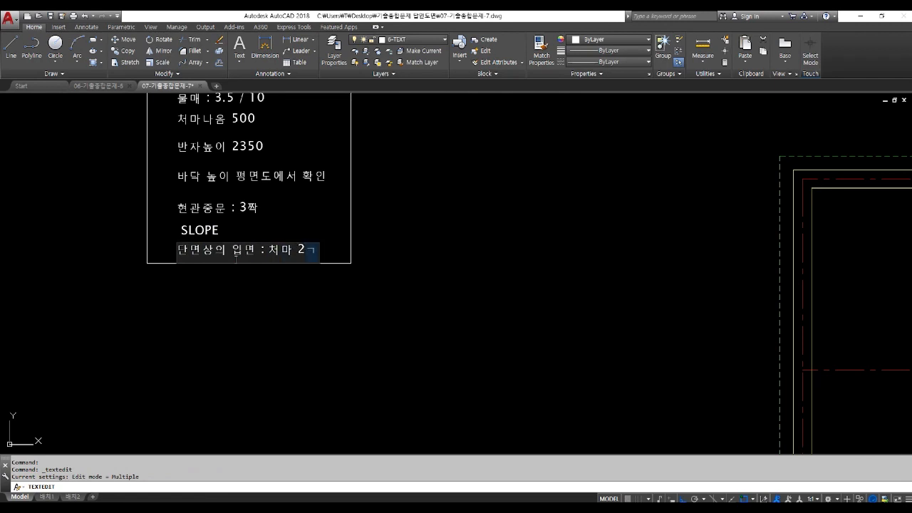
text( 보인다.)
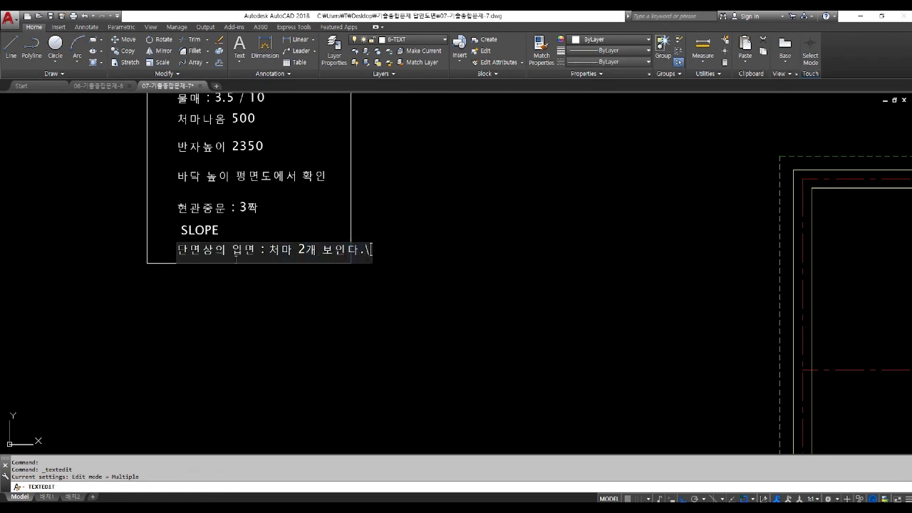
key(Return)
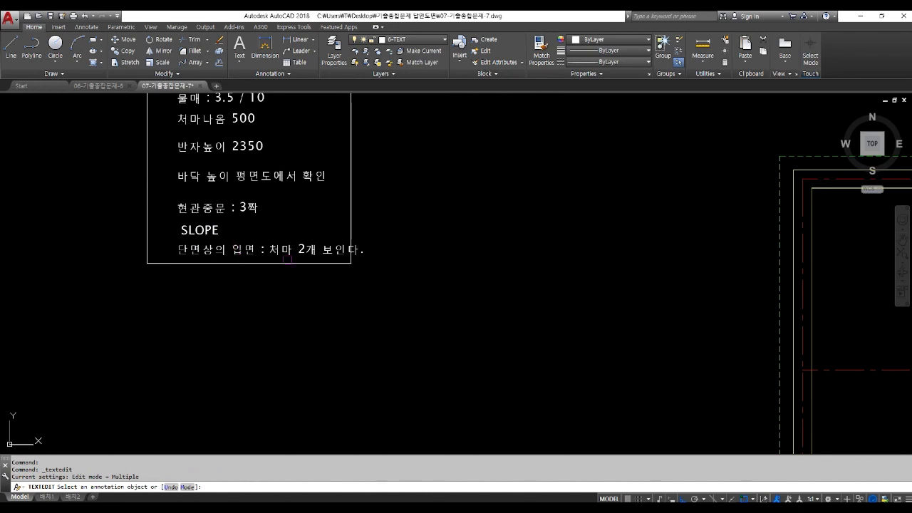
key(Escape)
scroll(307, 274, down, 2)
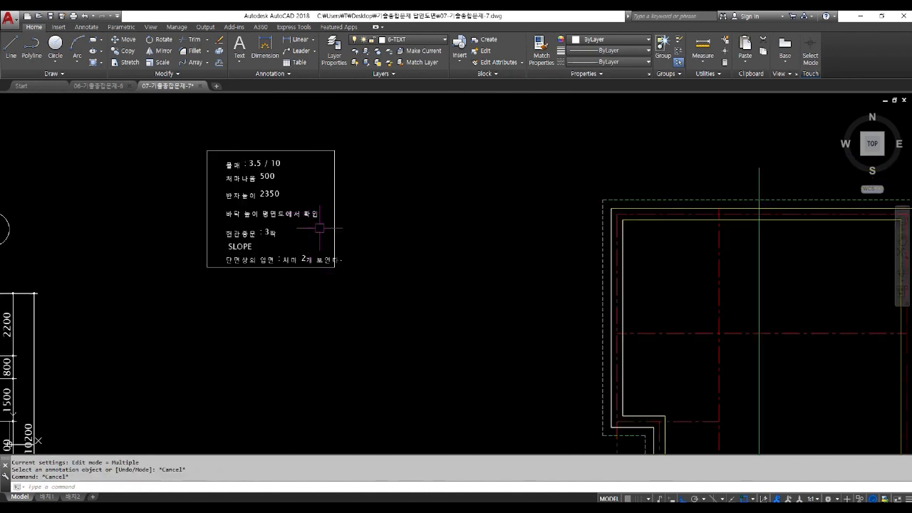
key(space)
click(364, 238)
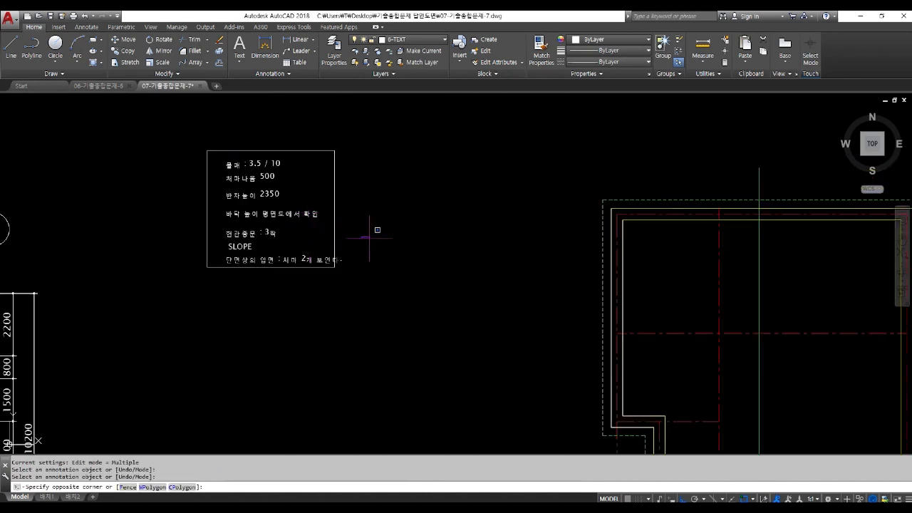
click(370, 238)
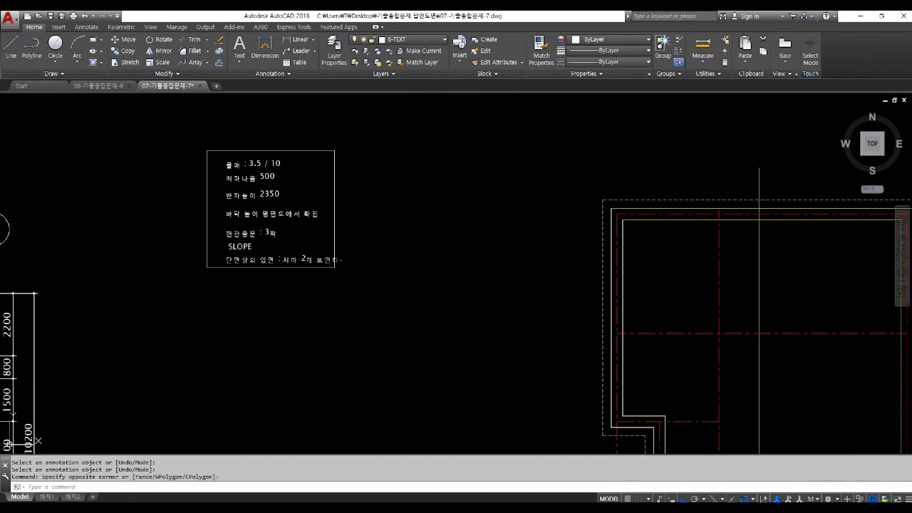
text(,m)
key(space)
key(Escape)
- Move the notes frame slightly right so that it encloses the whole last conditions line
text(m)
key(space)
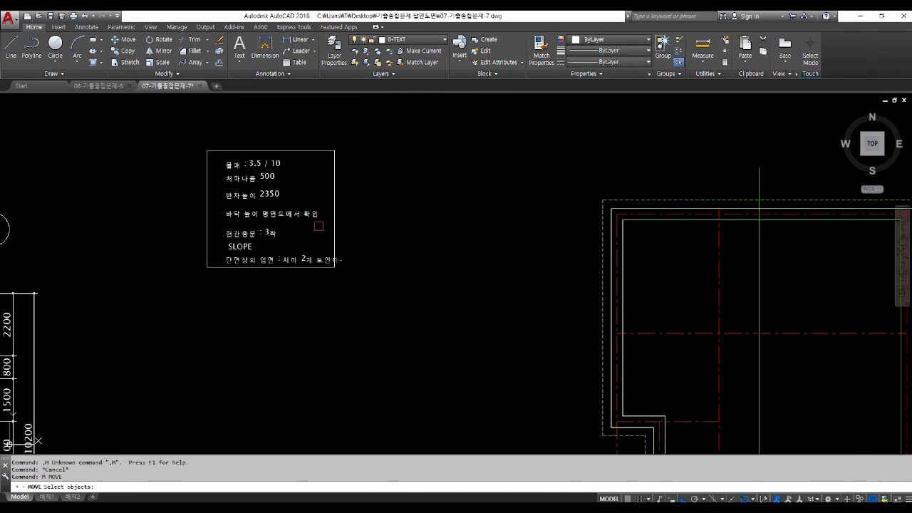
click(335, 232)
key(space)
click(354, 235)
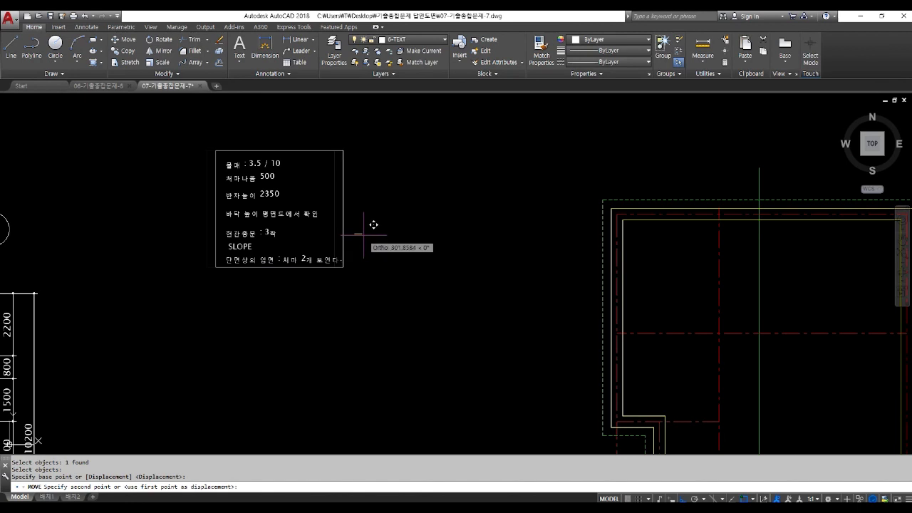
click(366, 235)
- Move the framed conditions list with all its notes diagonally down and right, closer to the rotated plan, with Ortho off
text(m)
key(space)
click(378, 266)
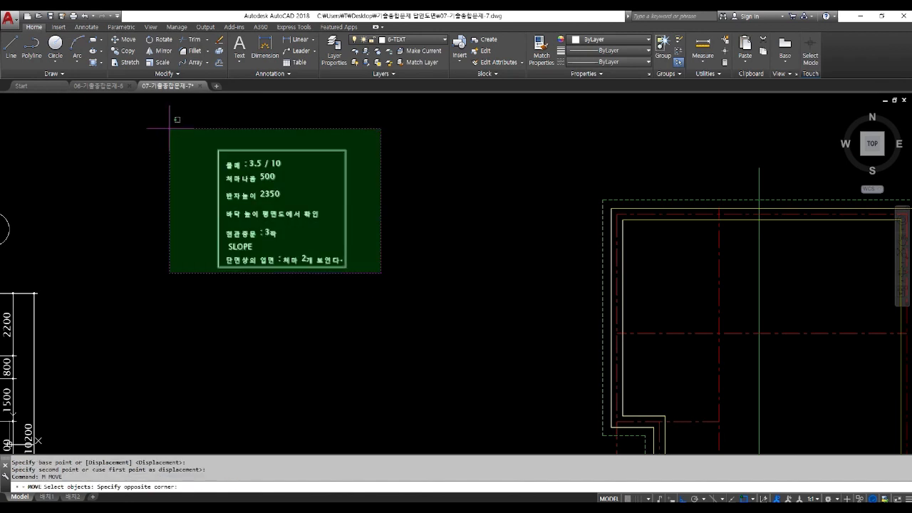
click(171, 117)
key(space)
click(364, 153)
key(F8)
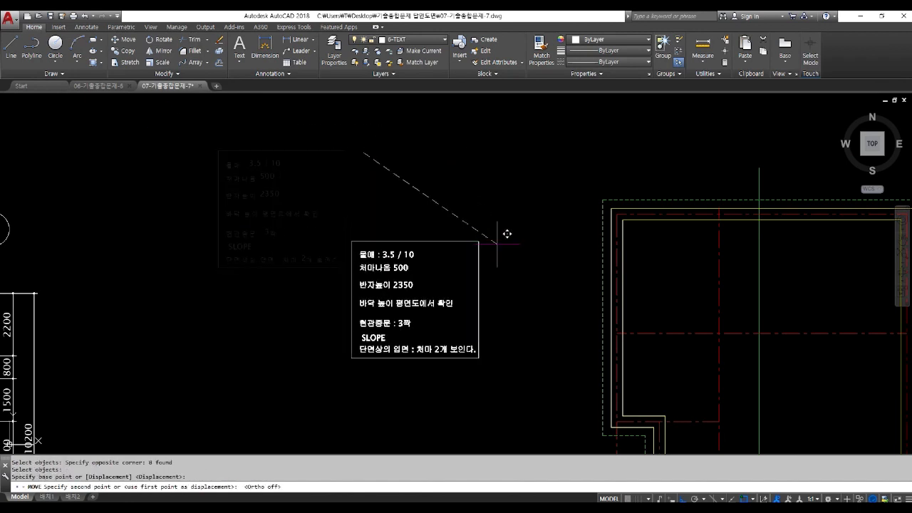
click(520, 241)
scroll(445, 164, down, 2)
middle_drag(482, 235, 305, 198)
middle_drag(467, 258, 462, 207)
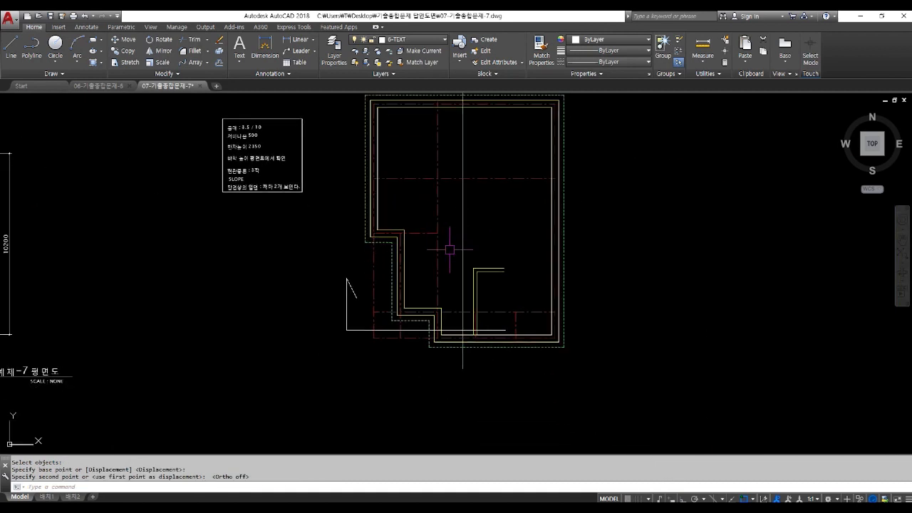
- Make 2-CON the current layer and draw a long horizontal ground line below the rotated plan with Ortho on
click(405, 40)
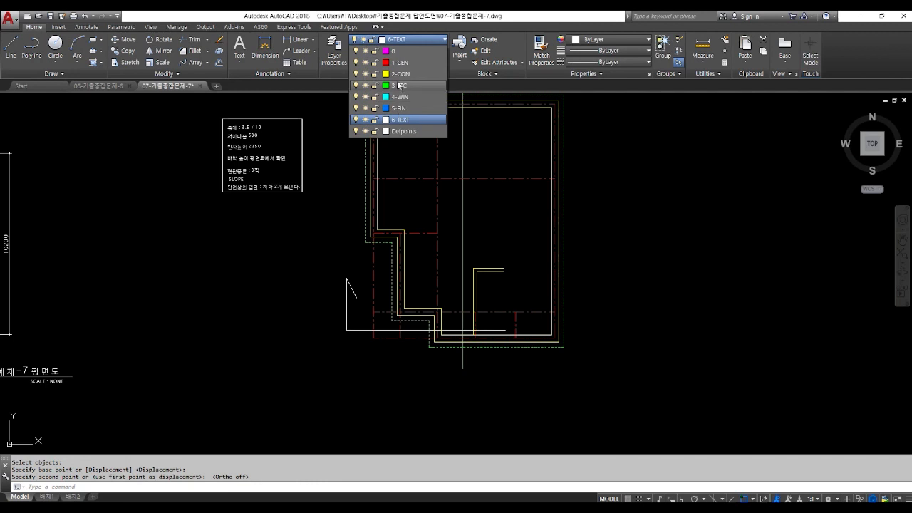
click(398, 76)
middle_drag(476, 299, 454, 239)
text(l)
key(Return)
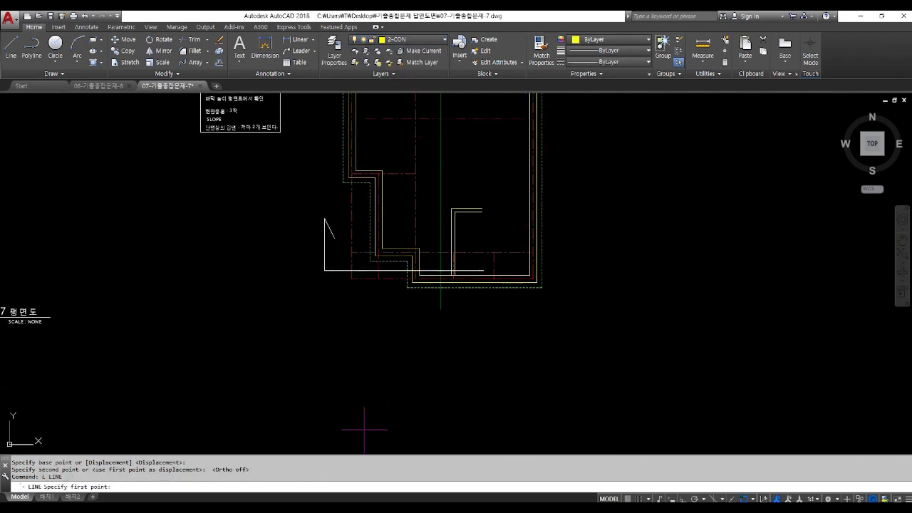
middle_drag(355, 334, 346, 343)
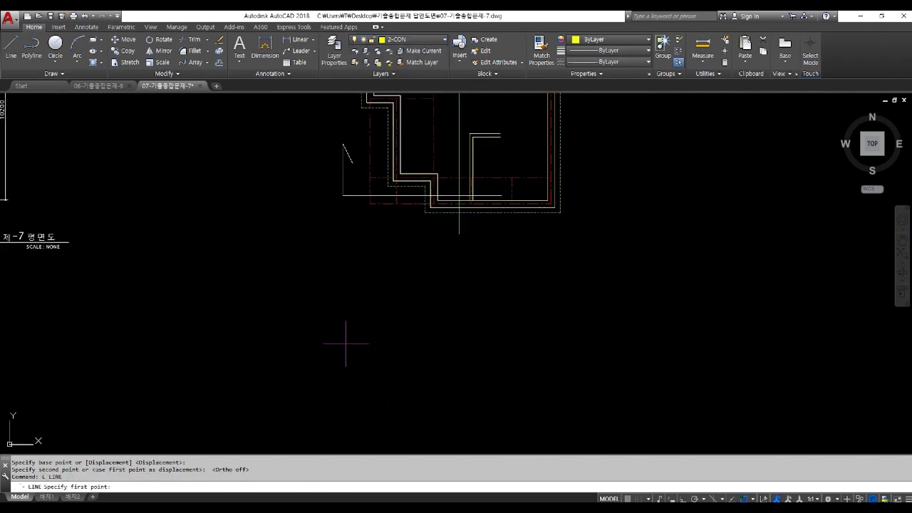
click(314, 385)
key(F8)
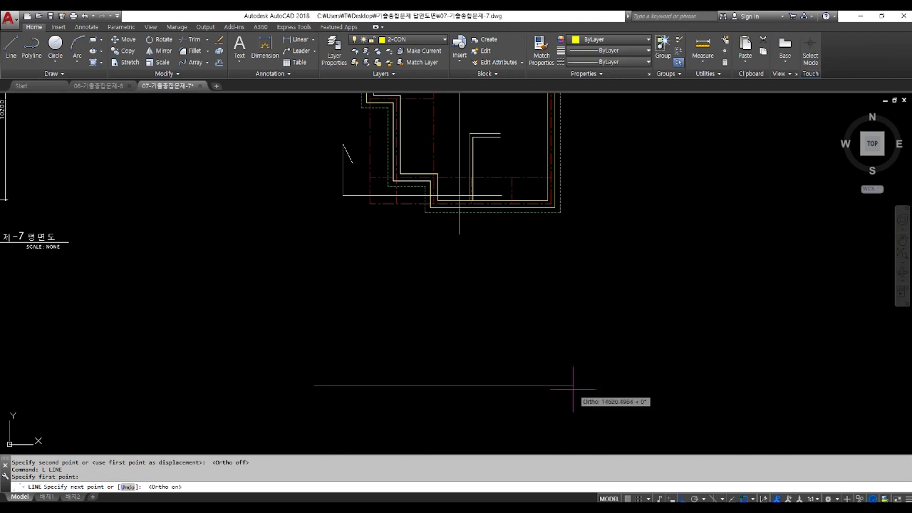
click(600, 386)
key(Return)
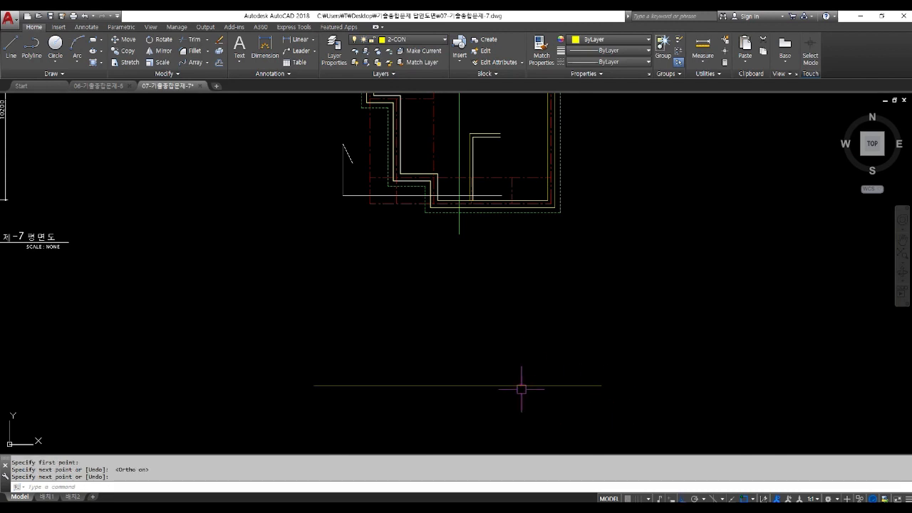
- Copy the two walls' face lines, centre lines and dashed eaves line at the section cut straight down across the ground line
text(co)
key(Return)
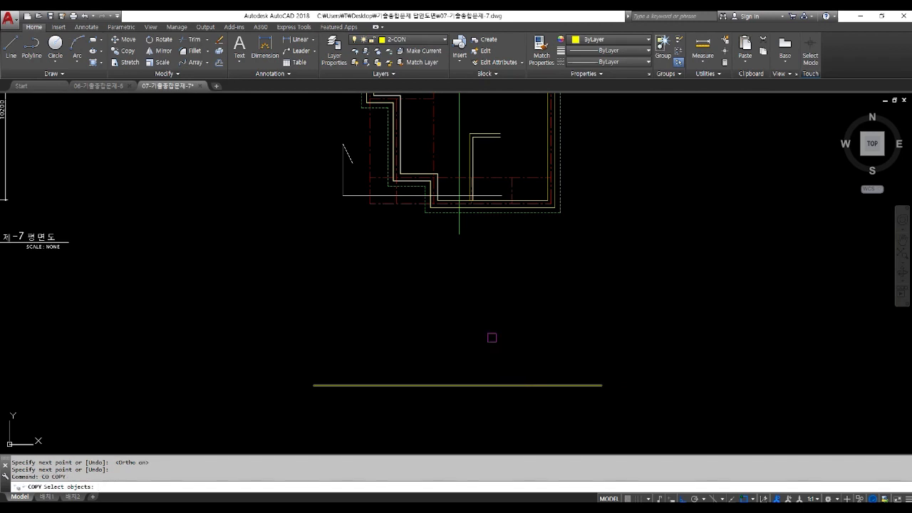
scroll(448, 191, up, 2)
click(433, 179)
click(385, 189)
click(497, 189)
click(476, 181)
scroll(474, 181, down, 2)
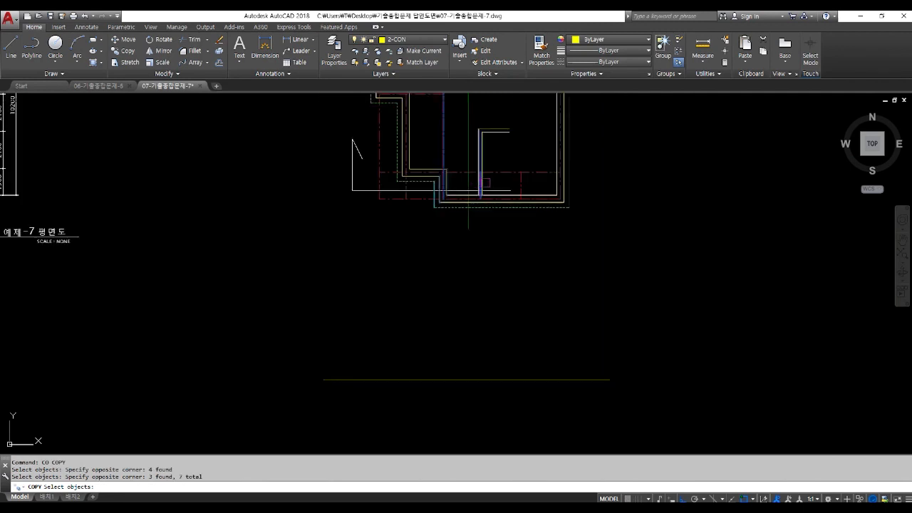
key(Return)
click(646, 151)
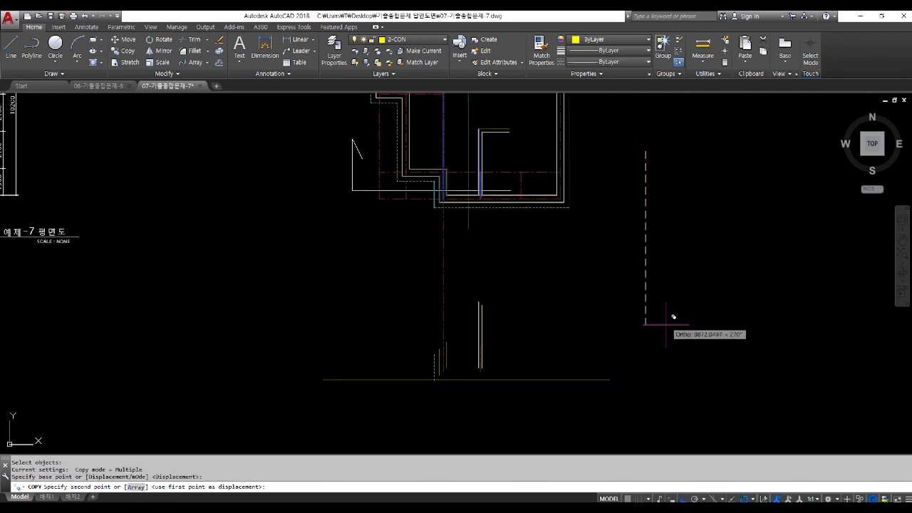
click(666, 340)
key(Return)
- Stretch the lower ends of the copied wall, centre and eaves lines downward, well below the ground line
text(s)
key(Return)
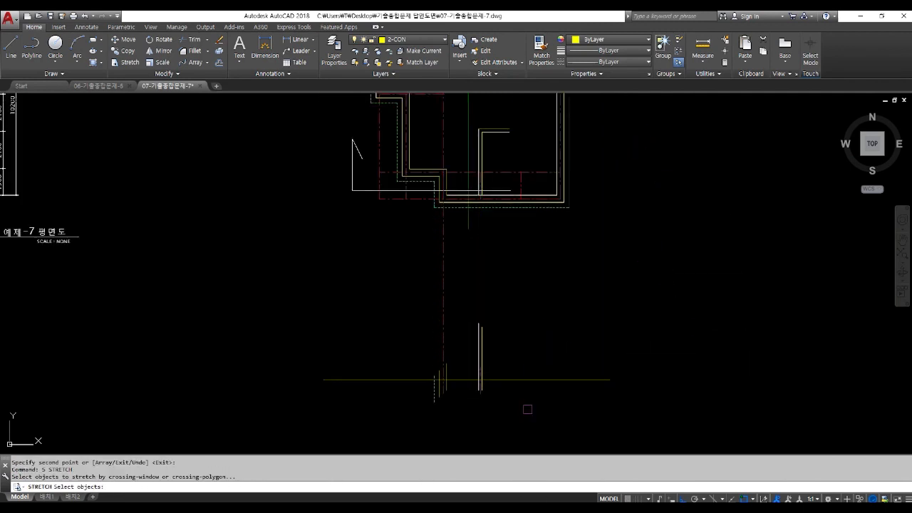
click(525, 412)
click(378, 360)
key(Return)
click(672, 275)
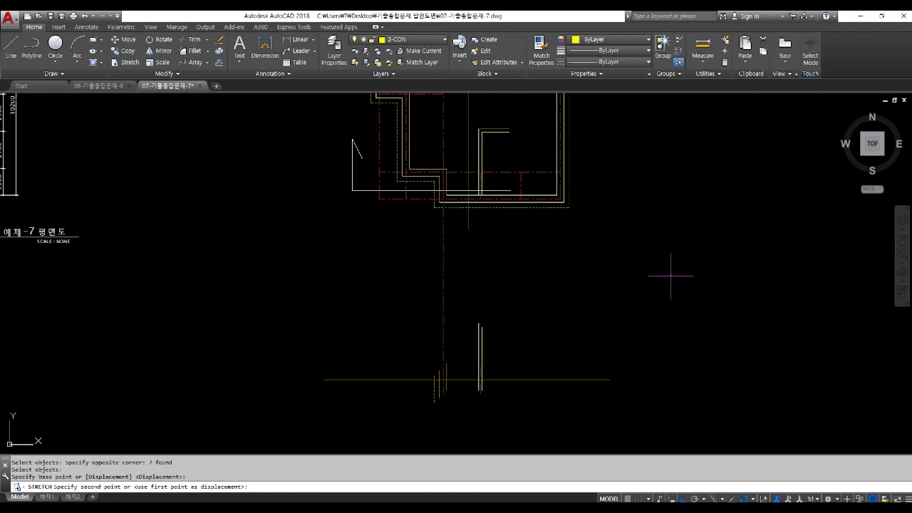
click(554, 326)
- Stretch the upper ends of the left wall's copied face lines and eaves line upward
key(Return)
click(518, 343)
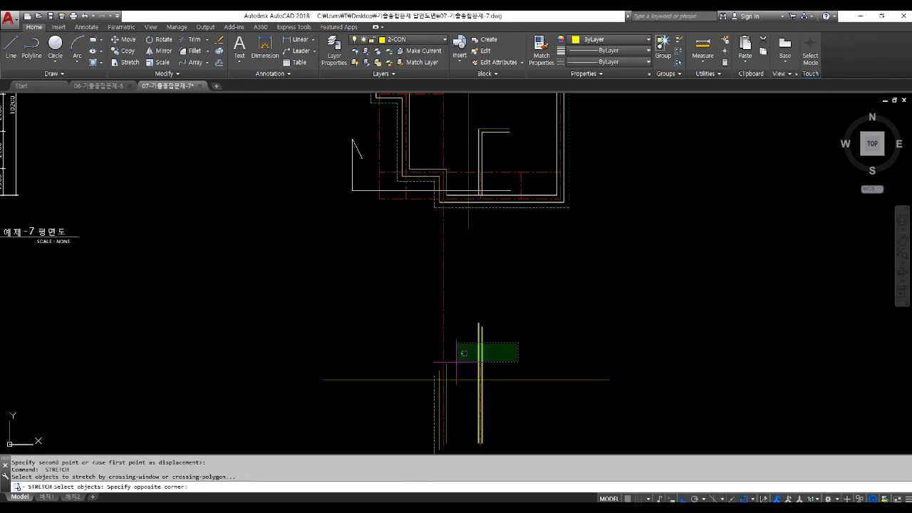
click(427, 374)
key(Return)
click(386, 303)
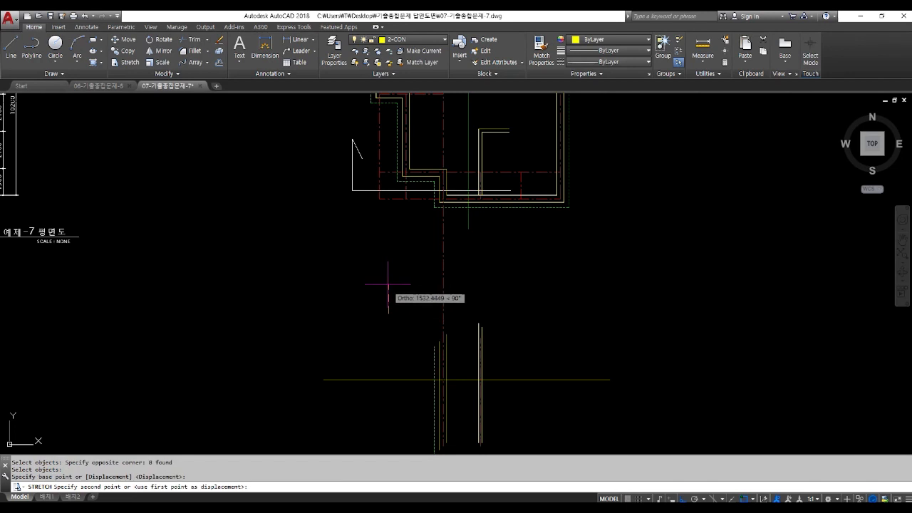
click(387, 277)
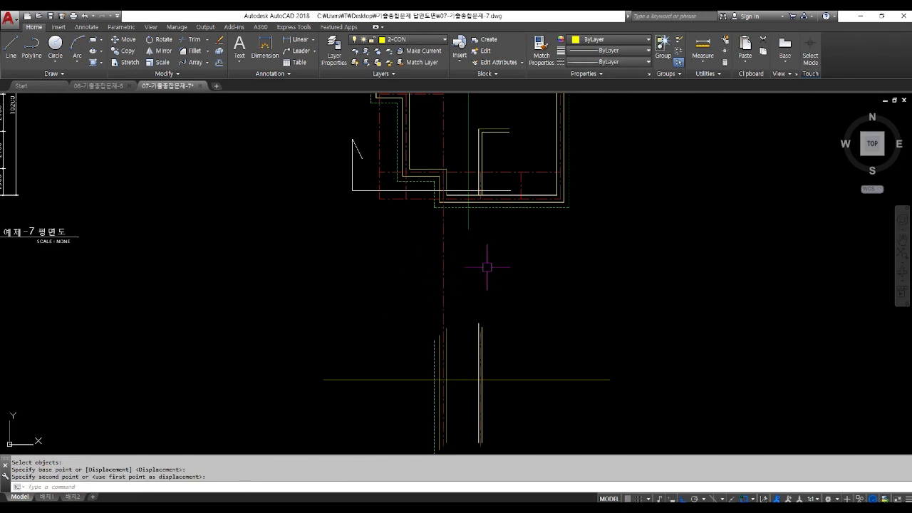
- Erase the copied dashed eaves line beside the left wall
middle_drag(437, 272, 416, 197)
scroll(421, 318, up, 2)
text(e)
key(Return)
click(409, 314)
key(Return)
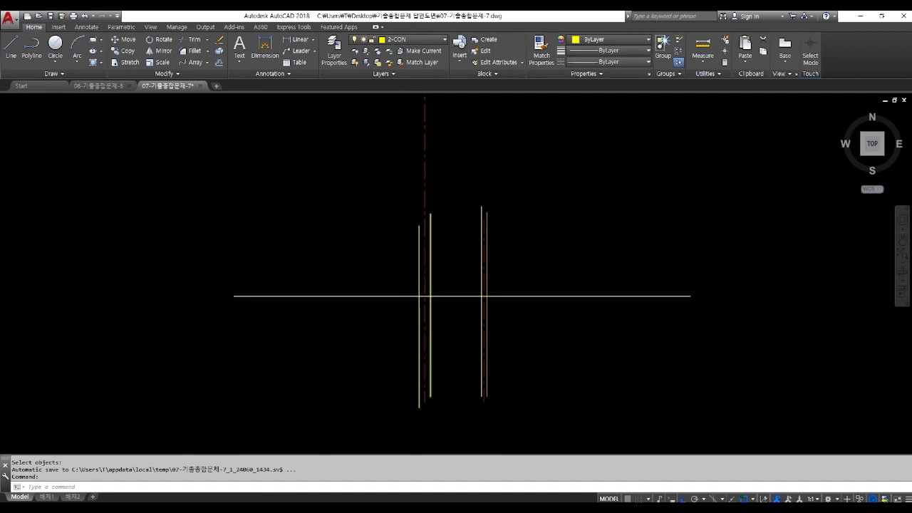
- Offset the horizontal ground line 900 downward
scroll(435, 337, down, 2)
scroll(428, 313, down, 3)
scroll(427, 214, up, 5)
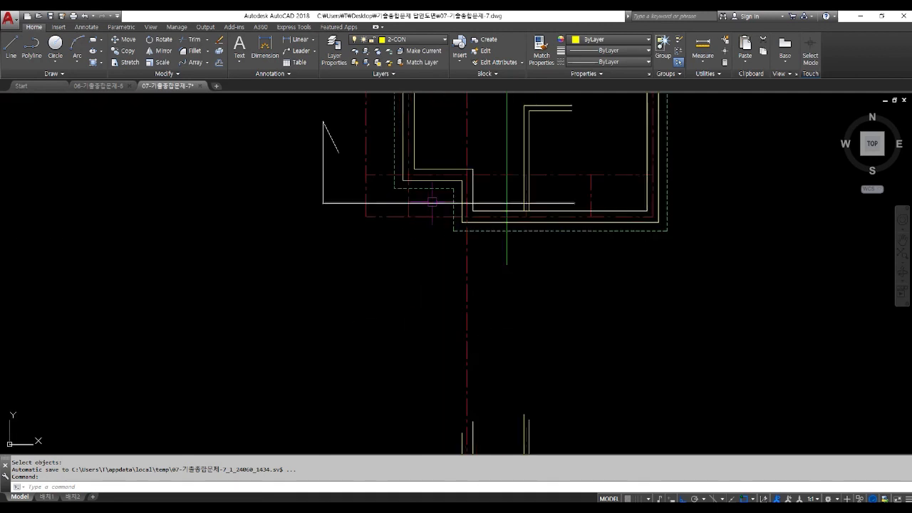
scroll(491, 208, down, 2)
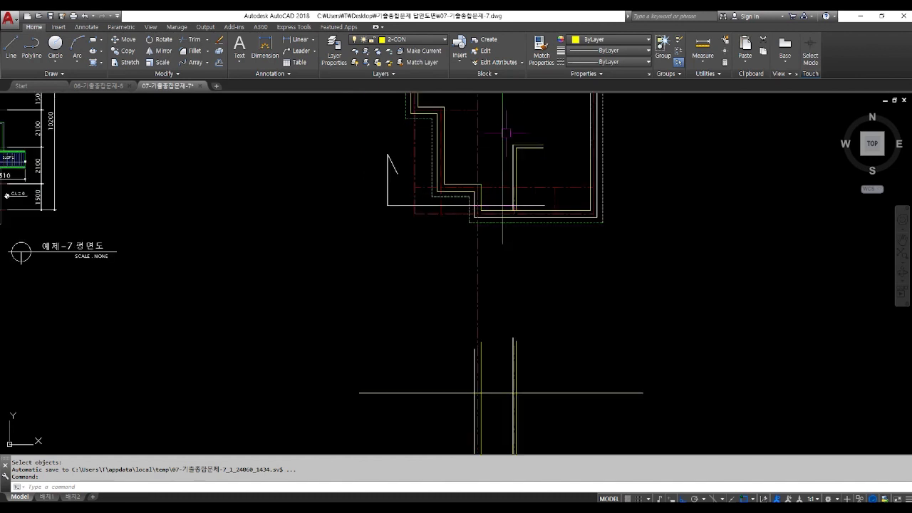
scroll(451, 154, down, 2)
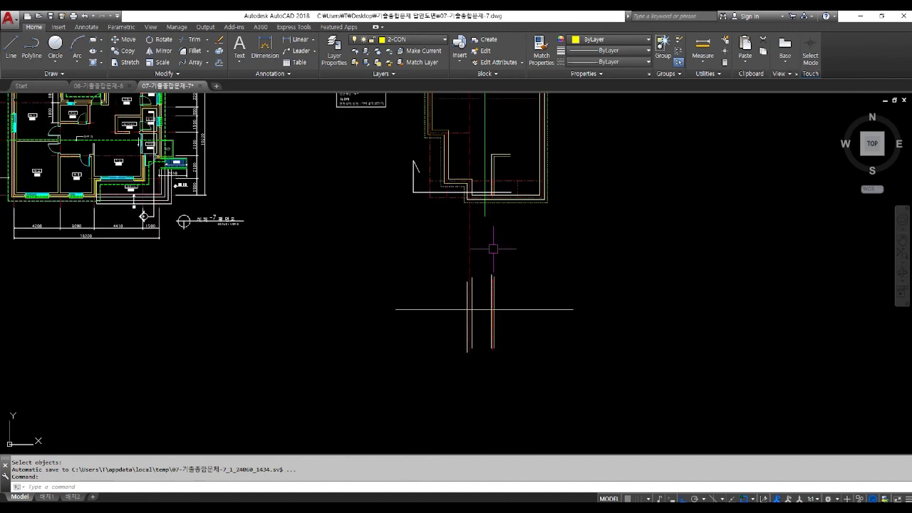
scroll(513, 337, up, 4)
text(o)
key(Return)
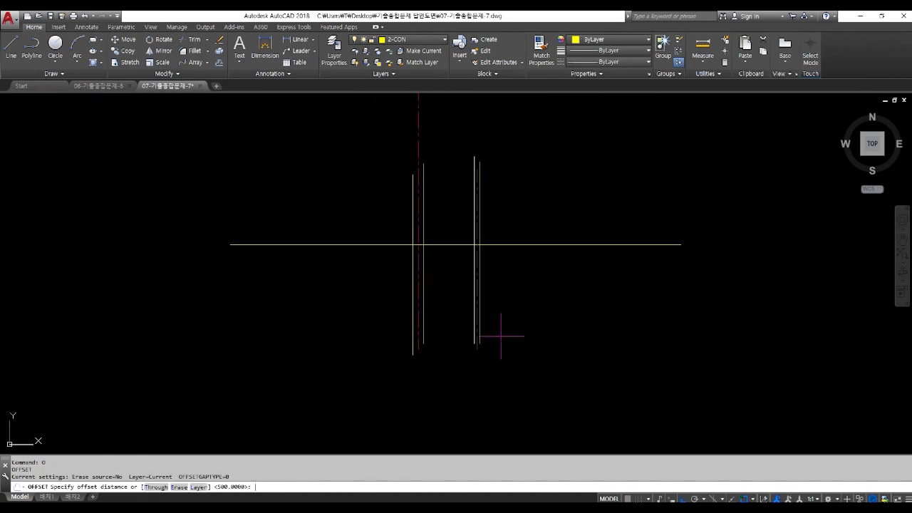
text(900)
key(Return)
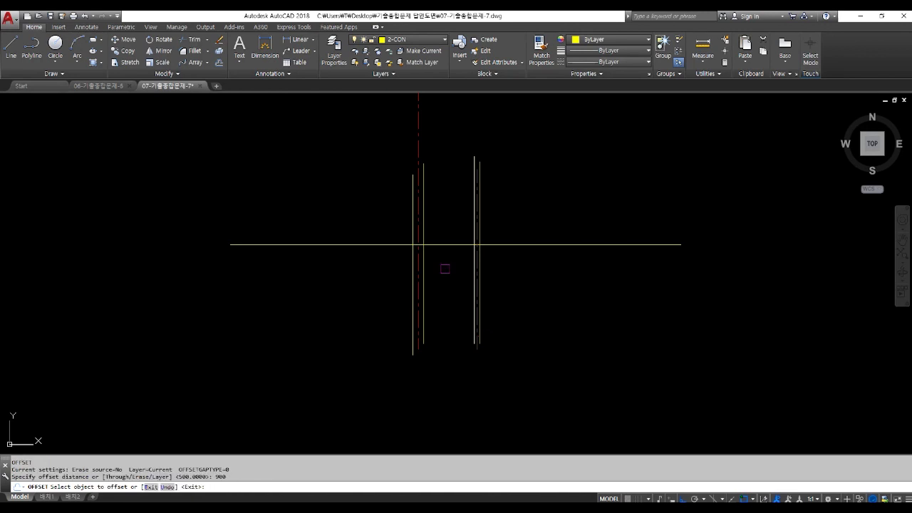
click(438, 244)
click(439, 279)
key(Return)
- Offset the lower horizontal line 300 downward for the footing's thickness
key(Return)
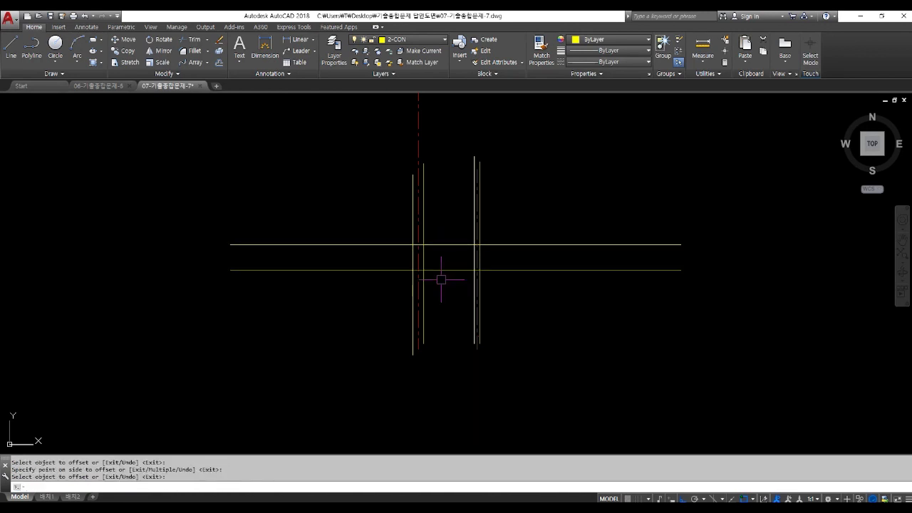
text(300)
key(Return)
click(460, 271)
click(460, 316)
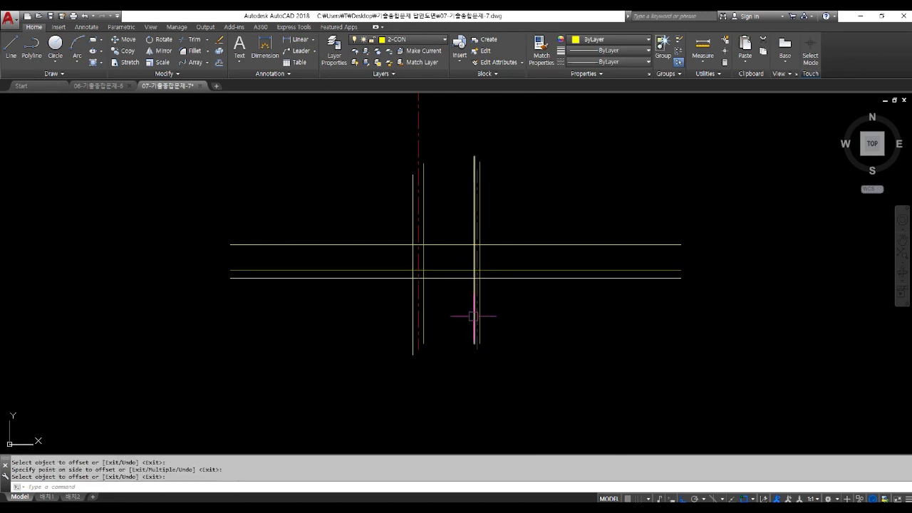
- Try trimming the two lower horizontal lines between the walls, then undo the trim
scroll(462, 303, up, 4)
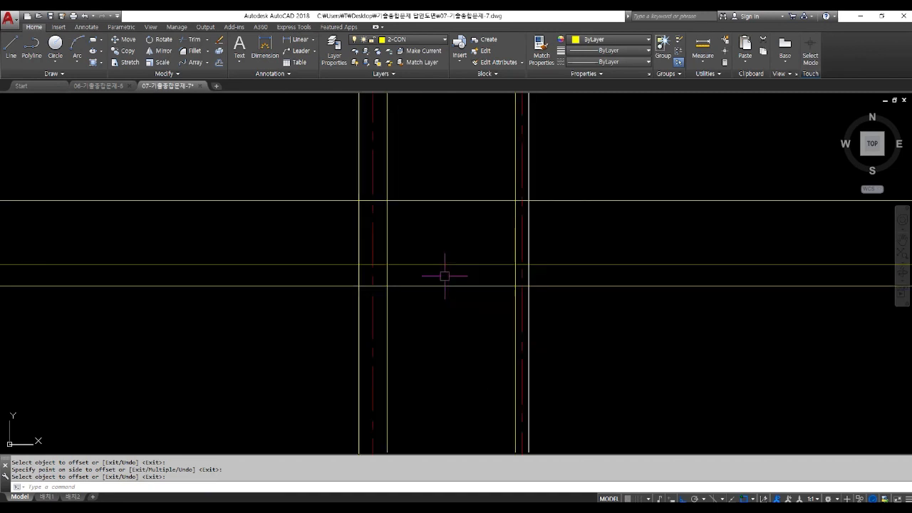
key(Return)
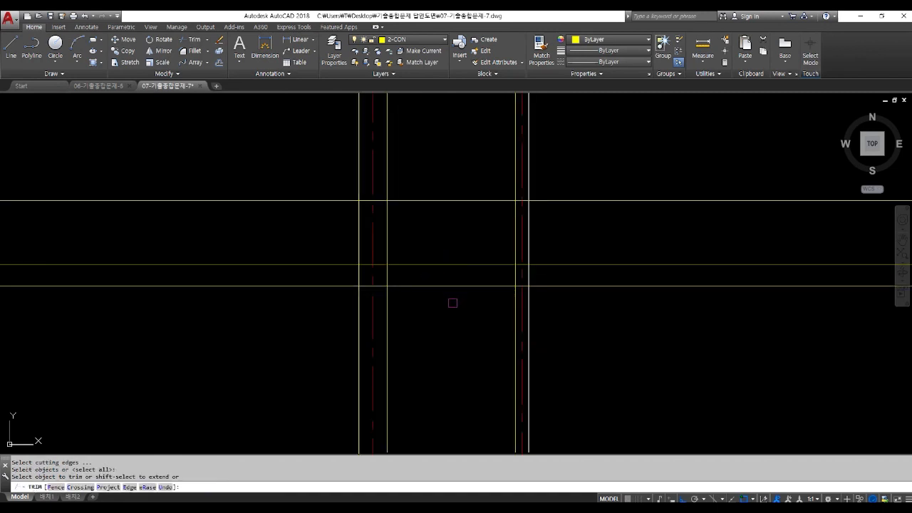
click(453, 303)
click(431, 249)
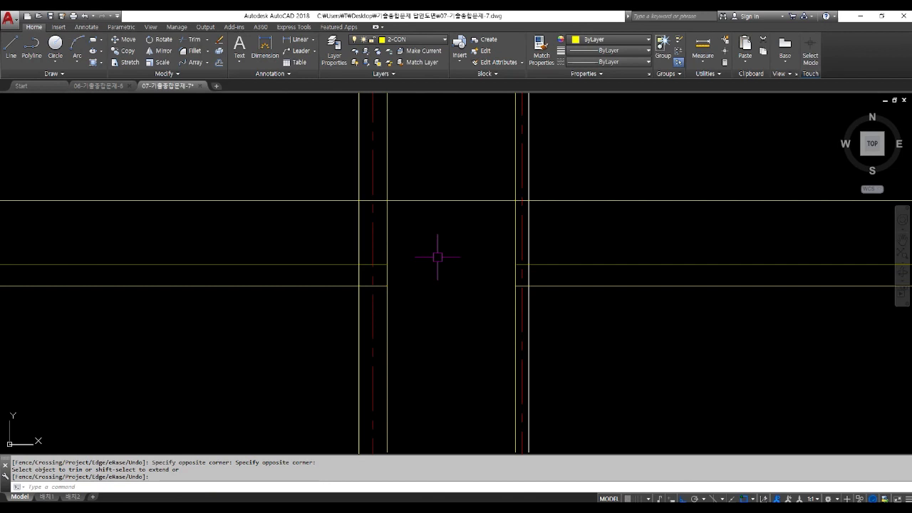
key(Escape)
key(Escape)
scroll(443, 272, down, 5)
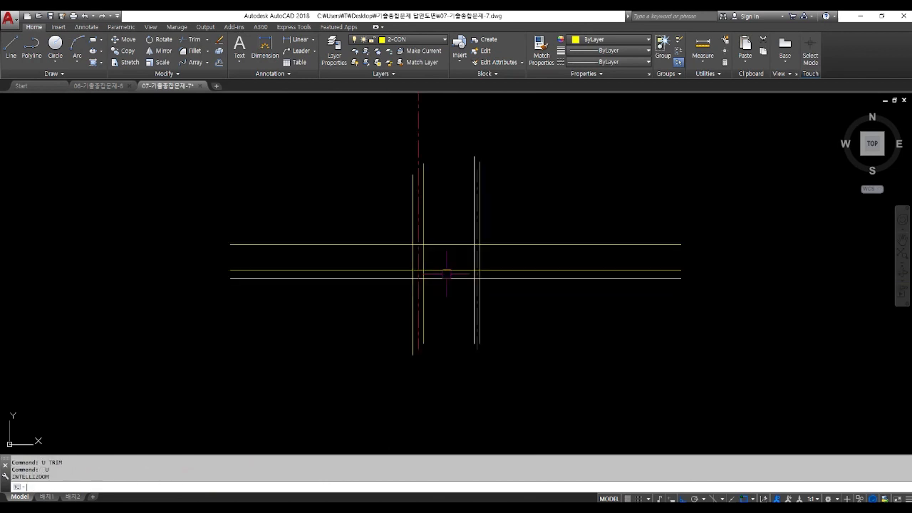
- Offset both face lines of each wall outward by 200 to mark the footing widths
key(Return)
text(20)
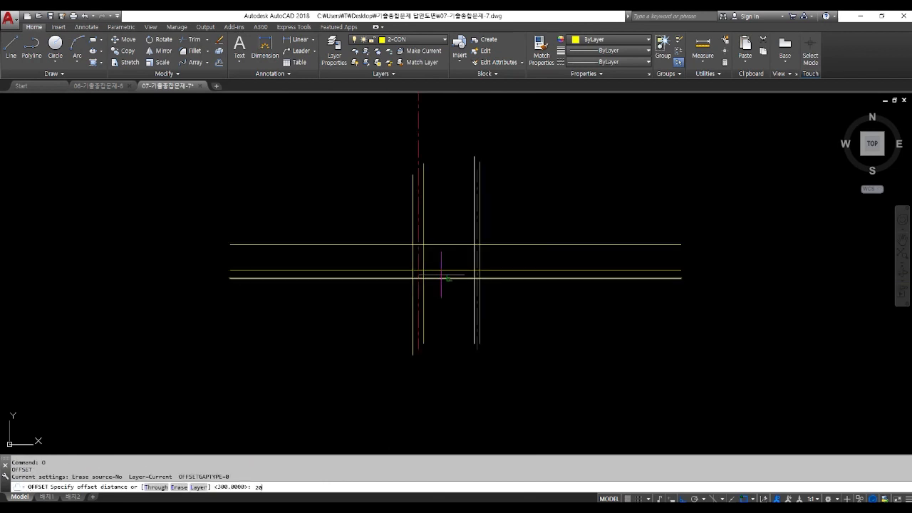
text(0)
key(Return)
scroll(416, 314, up, 2)
click(410, 271)
click(385, 273)
click(428, 283)
click(474, 286)
click(508, 288)
click(498, 285)
click(518, 285)
click(541, 289)
key(Escape)
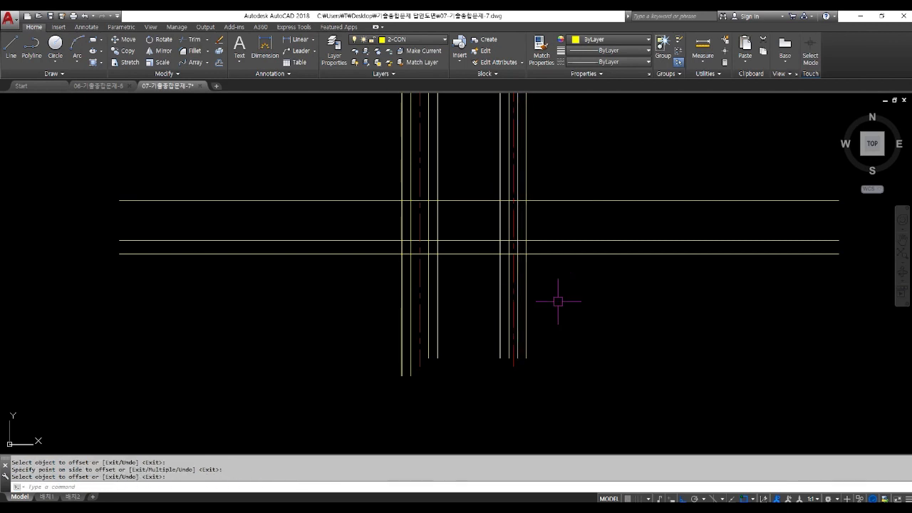
- Trim the two lower horizontal lines between the left and right footing edges
text(tr)
key(space)
key(space)
click(468, 278)
click(453, 230)
scroll(416, 246, up, 2)
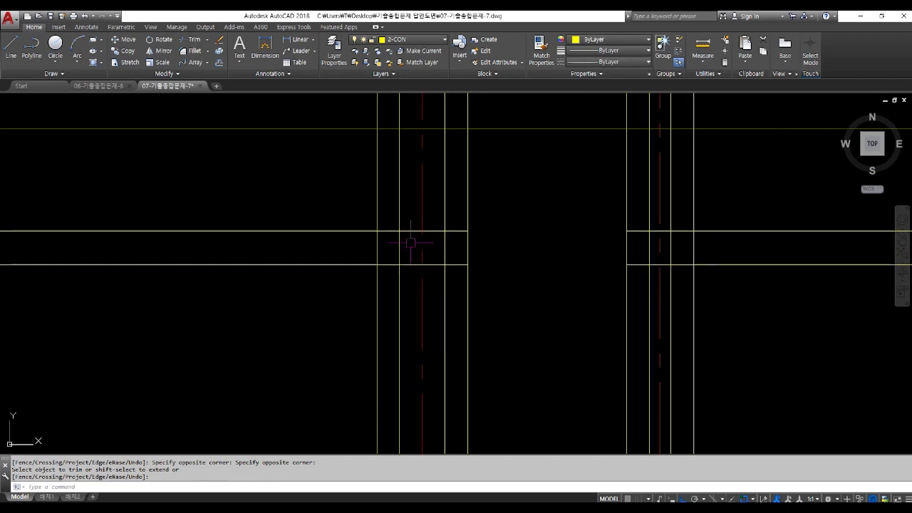
key(Escape)
- Fillet the four corners of the left wall's footing with radius 0 to form a closed rectangle
text(f)
key(Return)
click(385, 231)
click(376, 244)
key(Return)
click(379, 257)
click(391, 265)
key(Return)
click(386, 262)
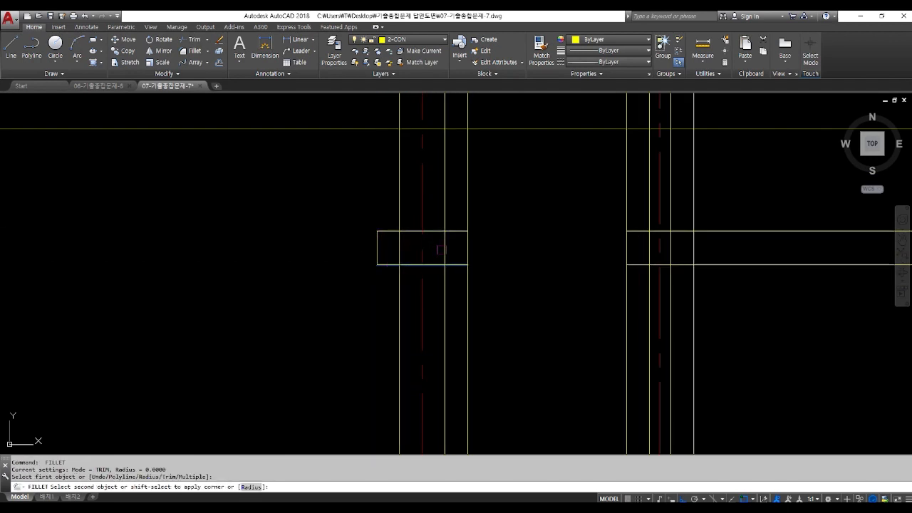
click(467, 249)
key(Return)
click(466, 249)
click(462, 230)
- Fillet the four corners of the right wall's footing with radius 0 to form a closed rectangle
key(Return)
click(634, 235)
click(628, 243)
key(Return)
click(628, 247)
click(633, 265)
key(Return)
click(681, 265)
click(691, 249)
key(Return)
click(692, 249)
click(680, 231)
- Trim the left wall's two face lines below its footing
text(mt)
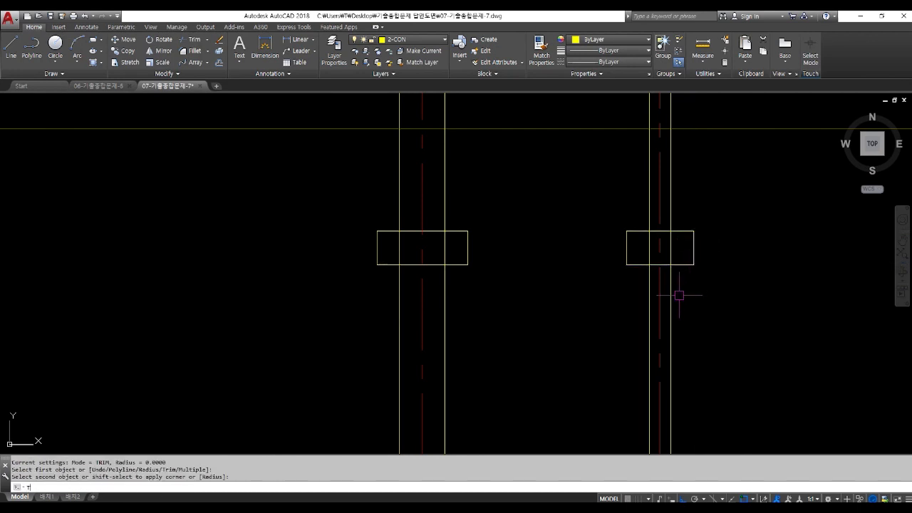
key(Return)
key(Escape)
text(t)
key(Return)
key(Escape)
text(tr)
key(Return)
key(Return)
click(399, 307)
click(445, 306)
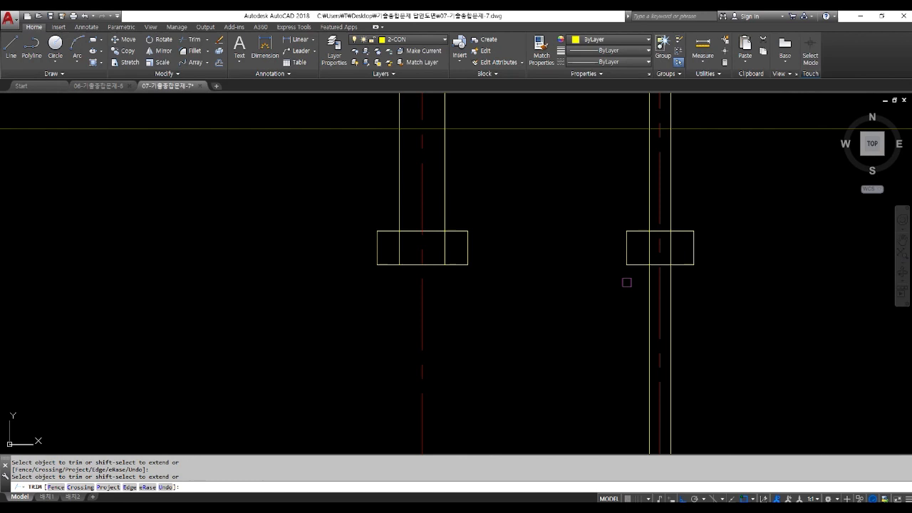
- Trim the right wall's face lines below its footing and clear the crossing lines where both walls meet their footings
click(374, 244)
click(397, 250)
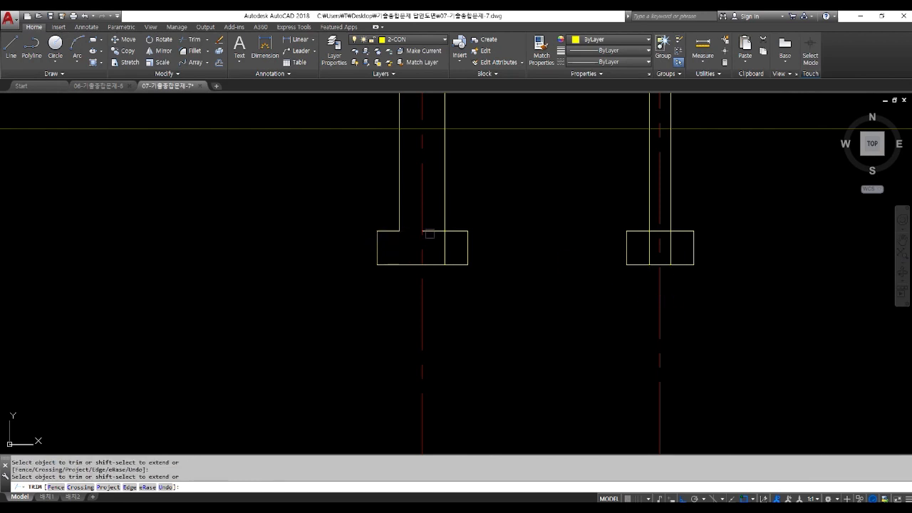
click(647, 247)
click(670, 243)
scroll(670, 237, up, 3)
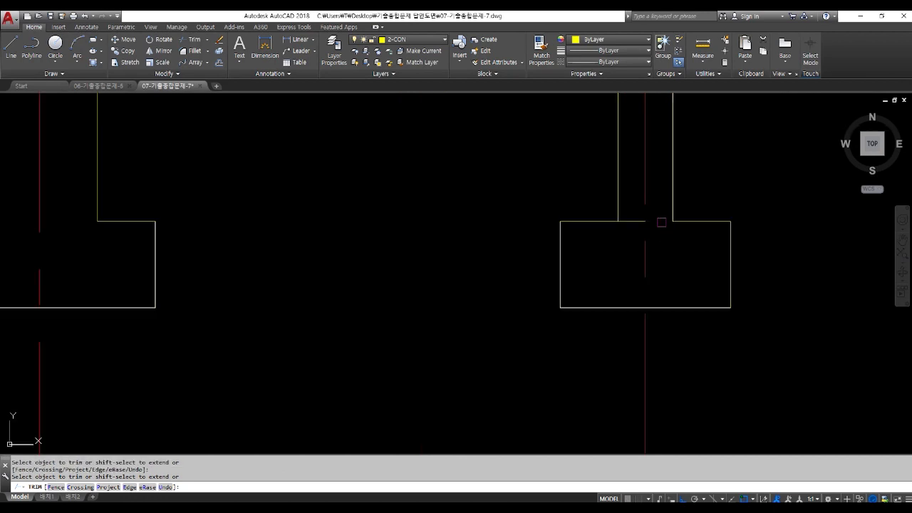
key(Return)
- Examine the floor levels of the rooms along the section line in the example-7 floor plan
scroll(614, 327, down, 8)
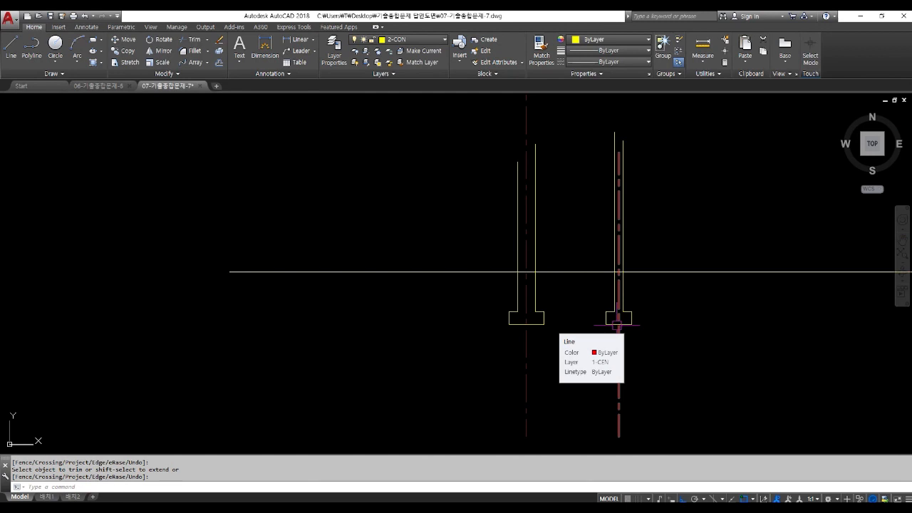
scroll(617, 327, down, 6)
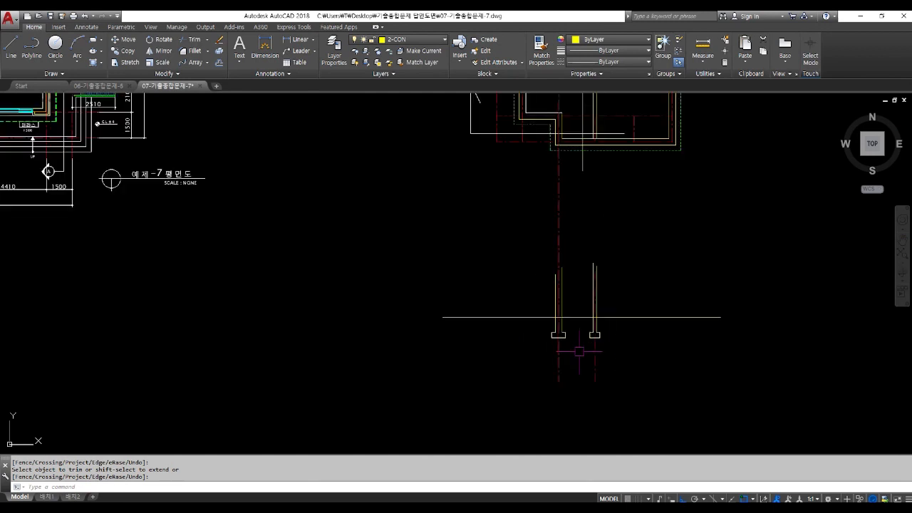
scroll(235, 171, up, 6)
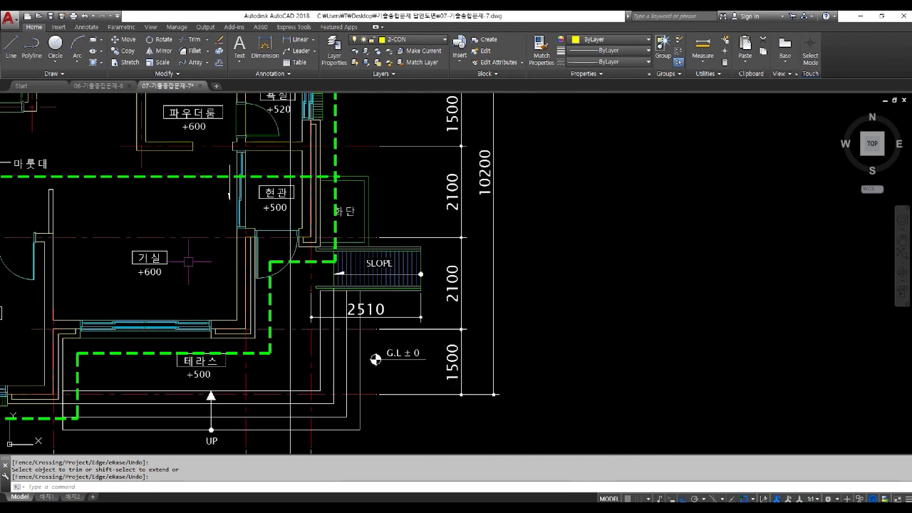
scroll(219, 260, up, 2)
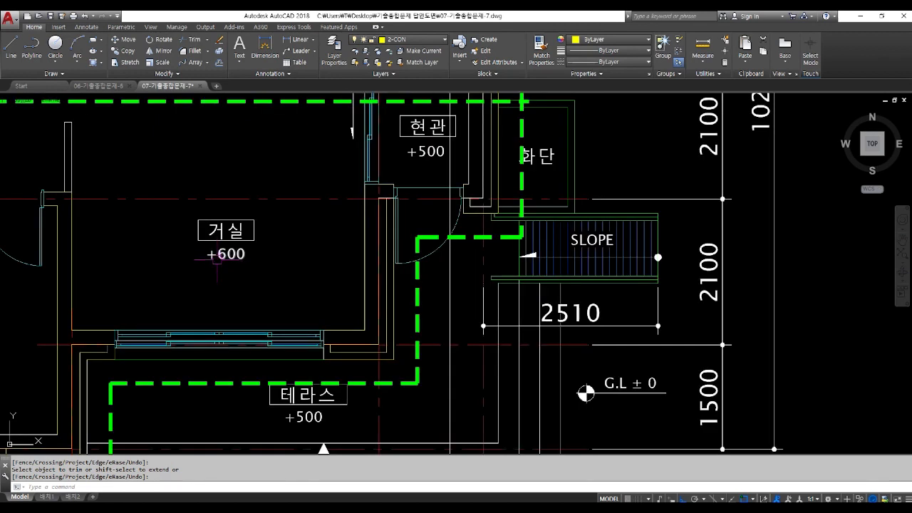
middle_drag(423, 151, 416, 210)
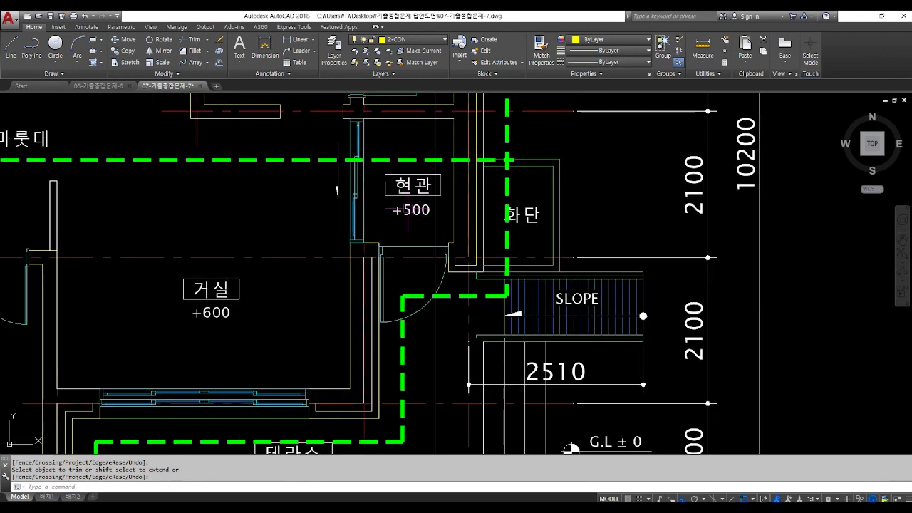
scroll(401, 228, down, 3)
scroll(405, 193, up, 1)
middle_drag(416, 165, 410, 202)
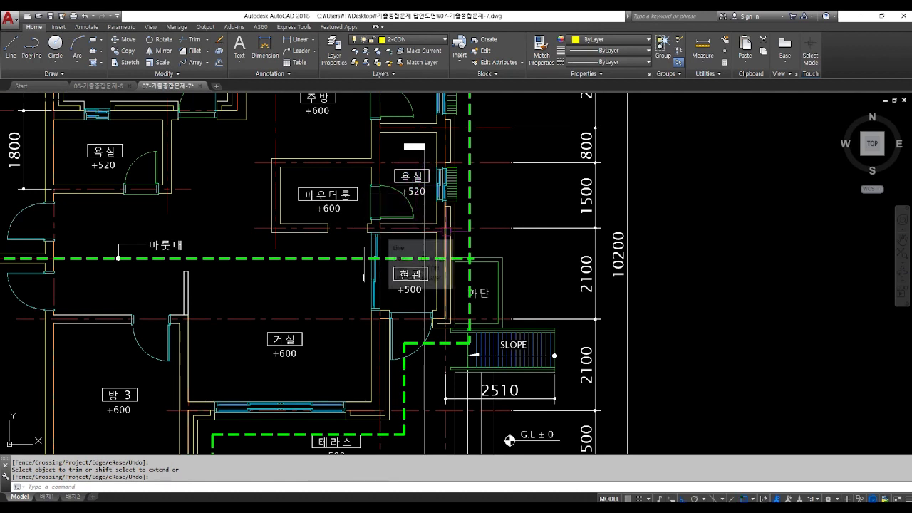
scroll(445, 229, down, 2)
middle_drag(485, 363, 431, 336)
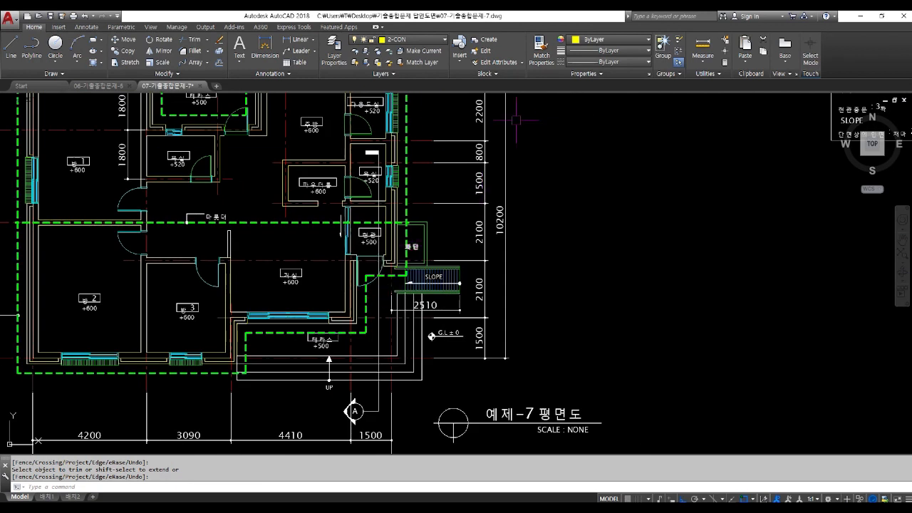
- Offset the ground line upward by 500 to set the left wall's top level
scroll(341, 222, down, 4)
drag(693, 313, 585, 266)
scroll(563, 354, up, 4)
scroll(562, 351, up, 2)
key(Escape)
text(o)
key(Return)
text(500)
key(Return)
click(554, 285)
click(550, 225)
- Fillet both left wall face lines with the 500-level line at radius 0 to close the wall's top
scroll(521, 256, up, 4)
key(Escape)
text(f)
key(Return)
click(502, 270)
click(495, 287)
key(Return)
click(503, 270)
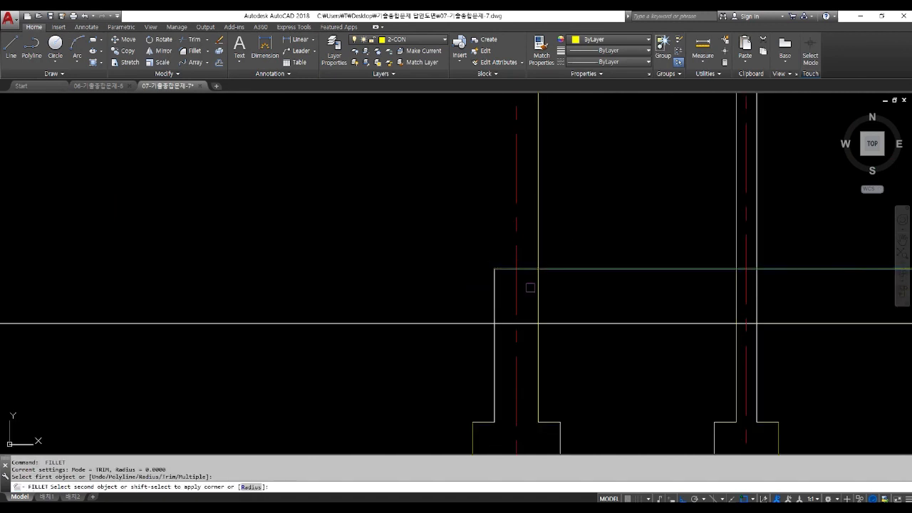
click(537, 293)
scroll(538, 279, down, 2)
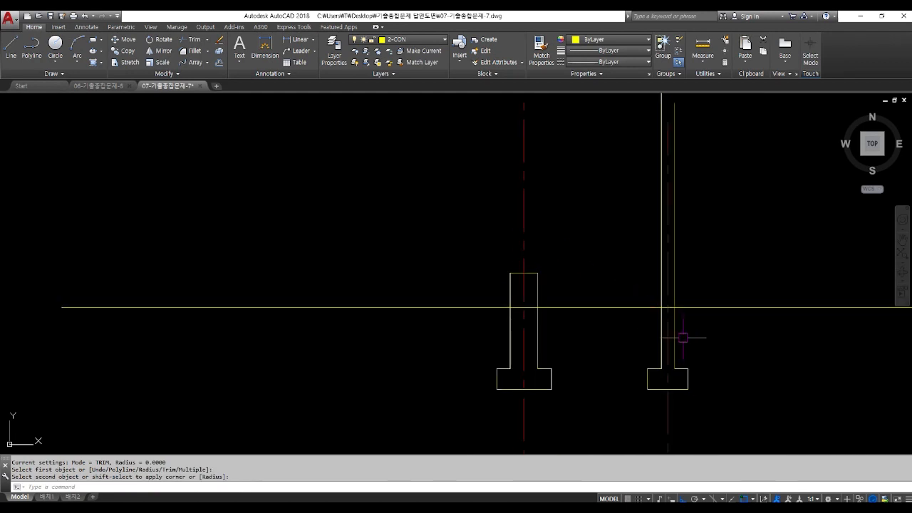
- Offset the ground line upward by 520 to set the right wall's top level
key(Return)
text(20)
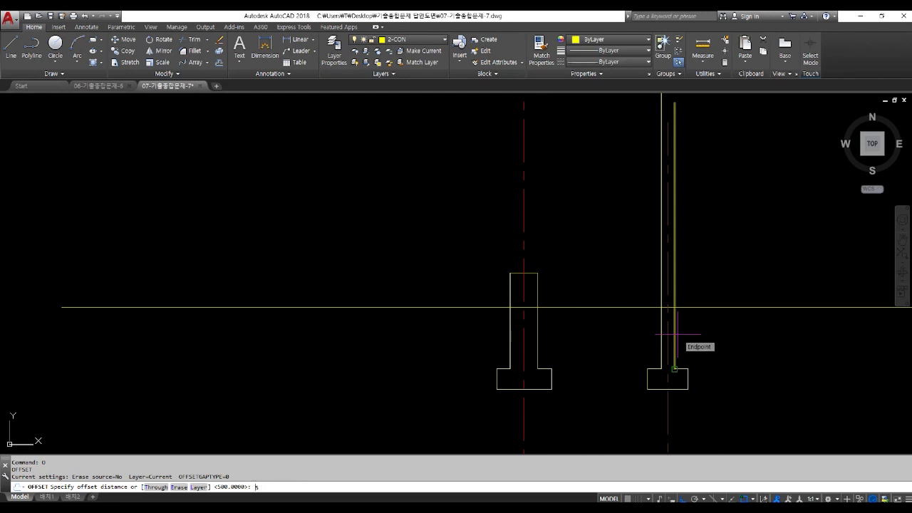
text(520)
key(Return)
click(593, 307)
click(592, 287)
key(Return)
- Fillet the right wall's face lines with the 520-level line at radius 0 to close the wall's top
scroll(666, 260, up, 2)
text(f)
key(Return)
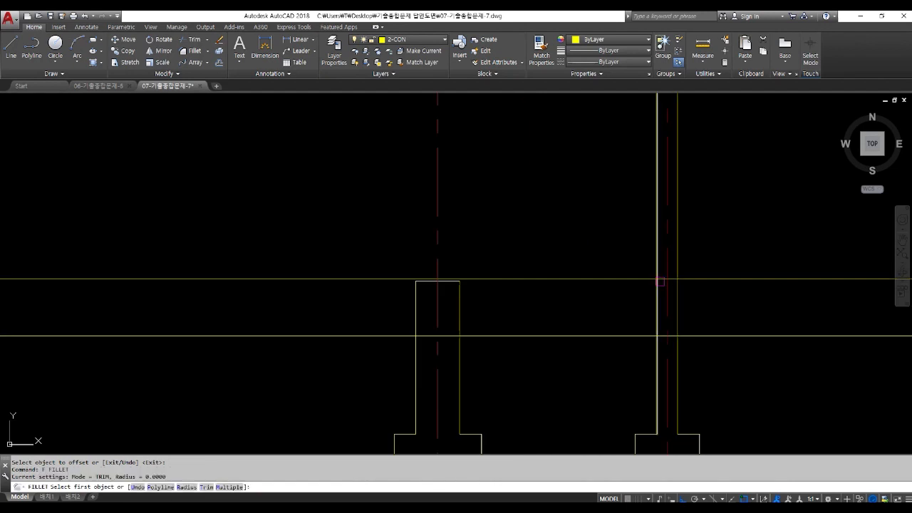
click(661, 280)
scroll(661, 281, up, 3)
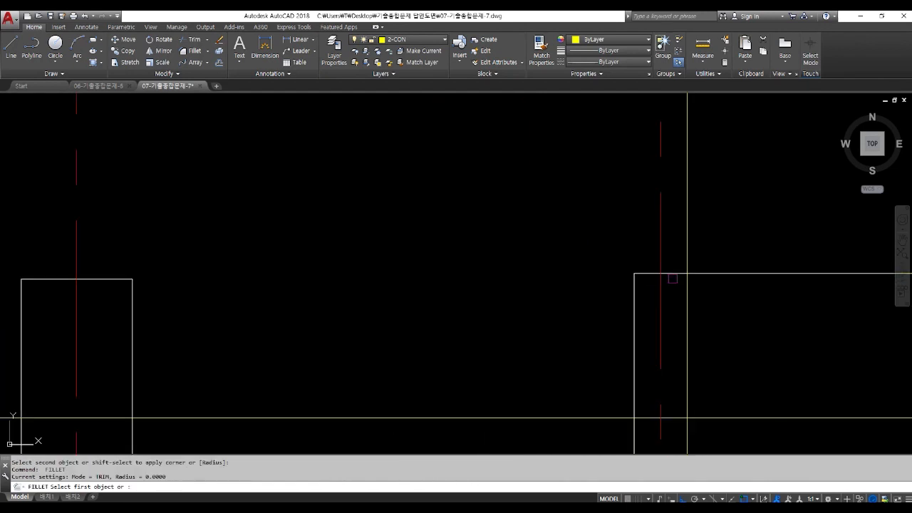
click(656, 282)
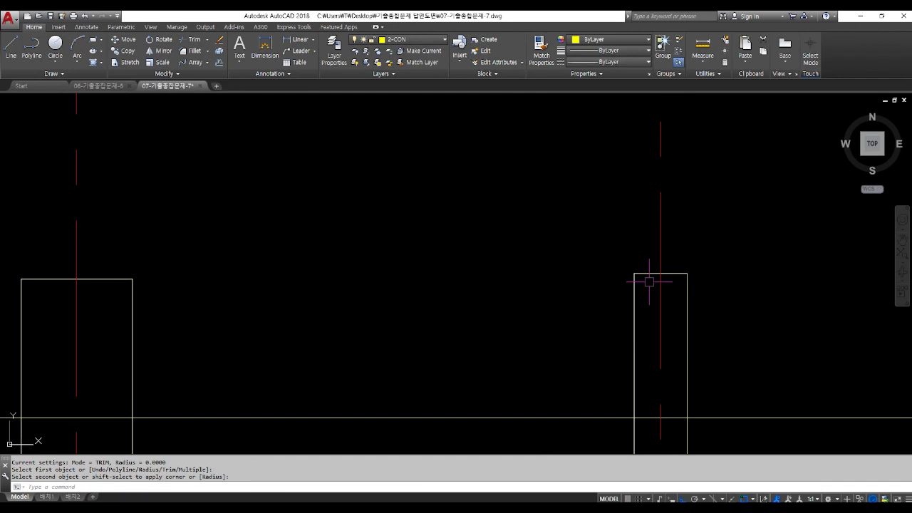
scroll(499, 335, down, 6)
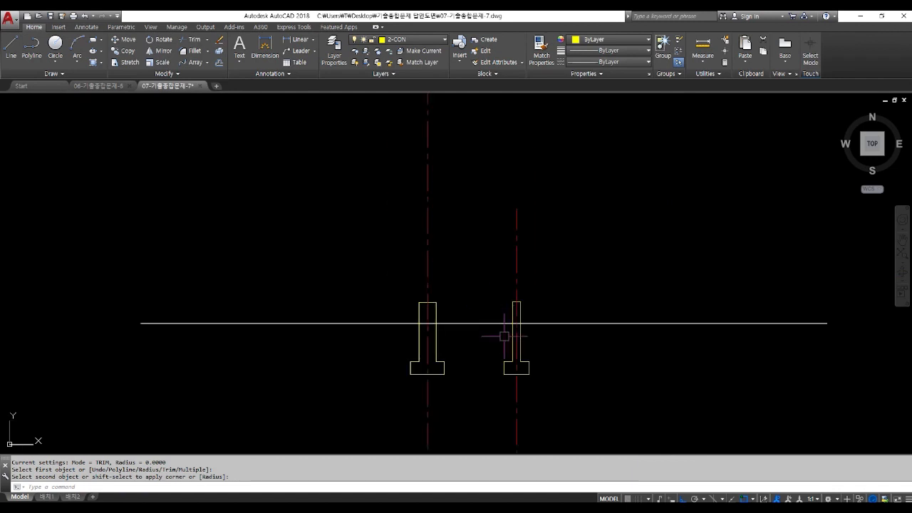
scroll(182, 142, up, 6)
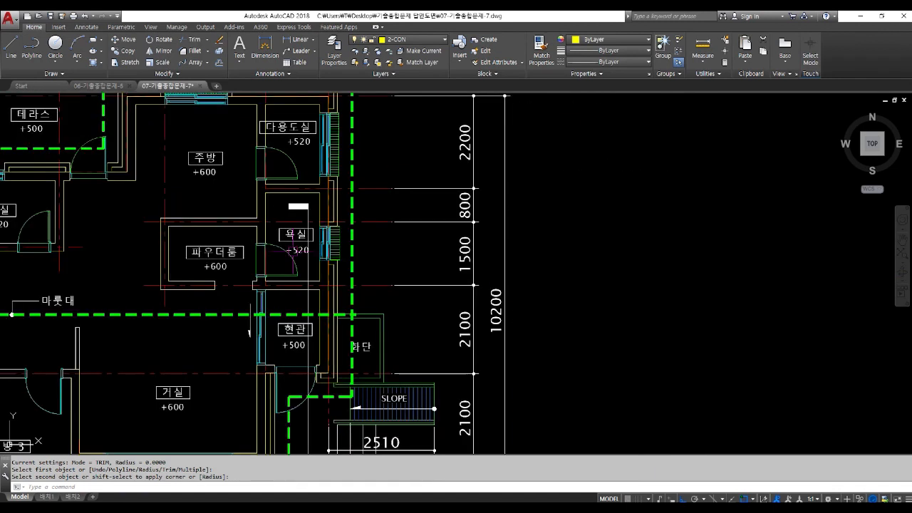
key(Escape)
key(Escape)
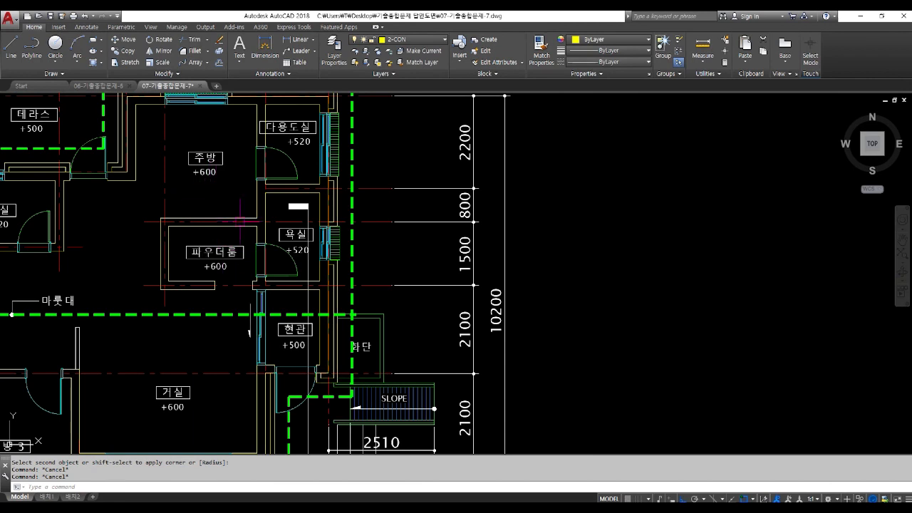
scroll(258, 252, up, 4)
text(l)
key(Return)
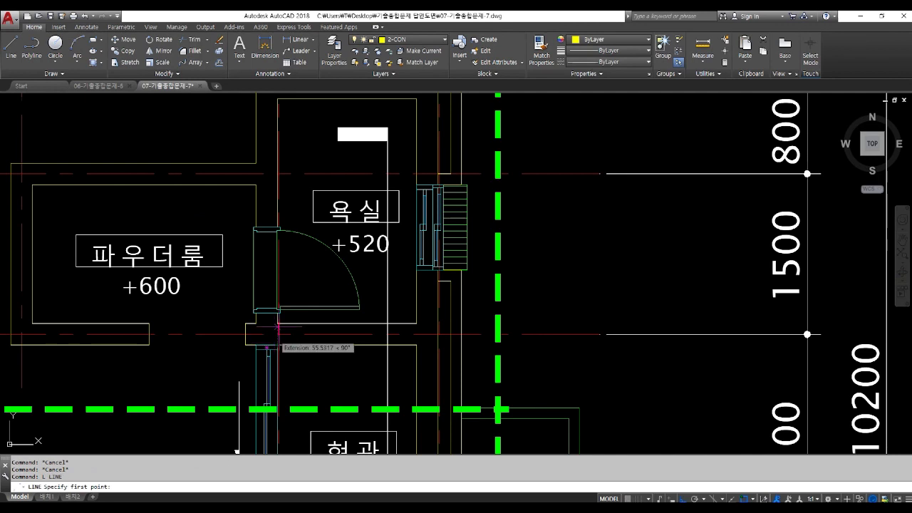
click(279, 323)
key(F8)
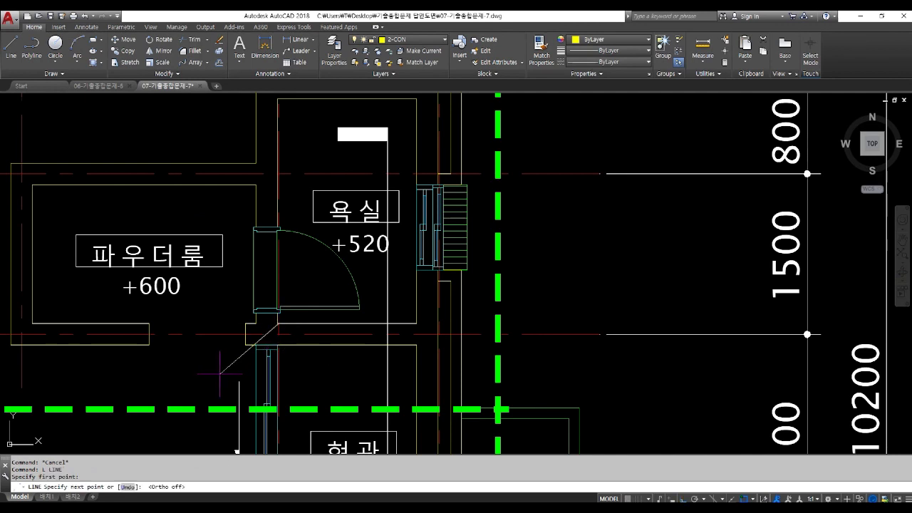
click(219, 373)
key(Return)
scroll(254, 329, up, 2)
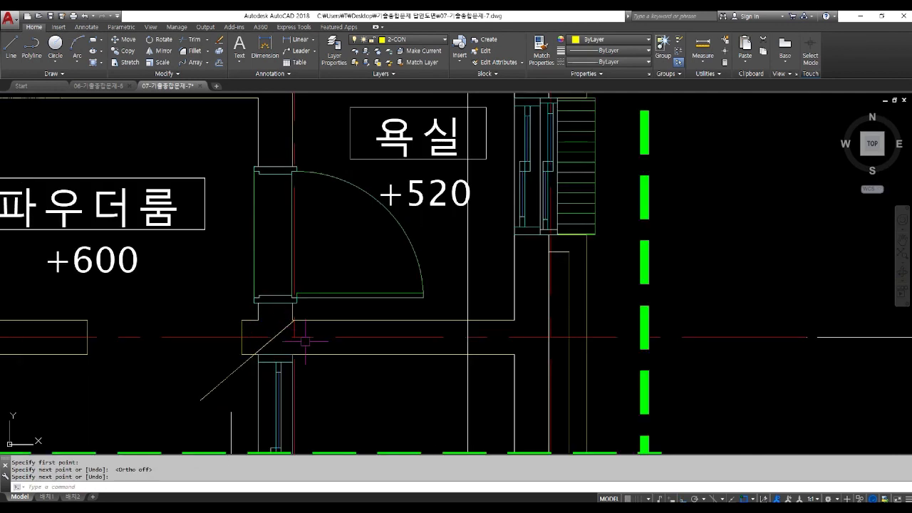
scroll(262, 348, up, 3)
click(254, 343)
key(Delete)
scroll(279, 343, down, 3)
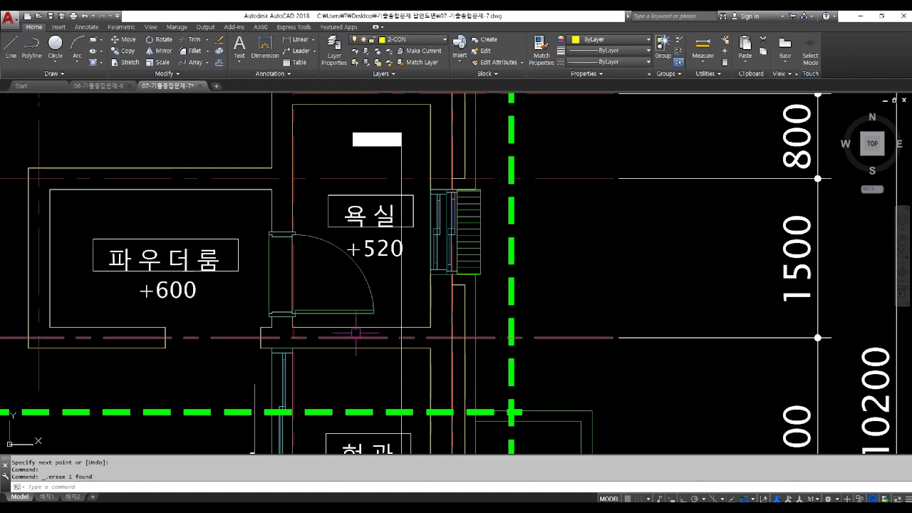
- Offset the ground line upward by 600 to set the right wall's top level
scroll(356, 333, down, 8)
middle_drag(355, 318, 188, 246)
middle_drag(506, 329, 328, 169)
scroll(548, 417, up, 6)
text(o)
key(Return)
text(600)
key(Return)
click(490, 214)
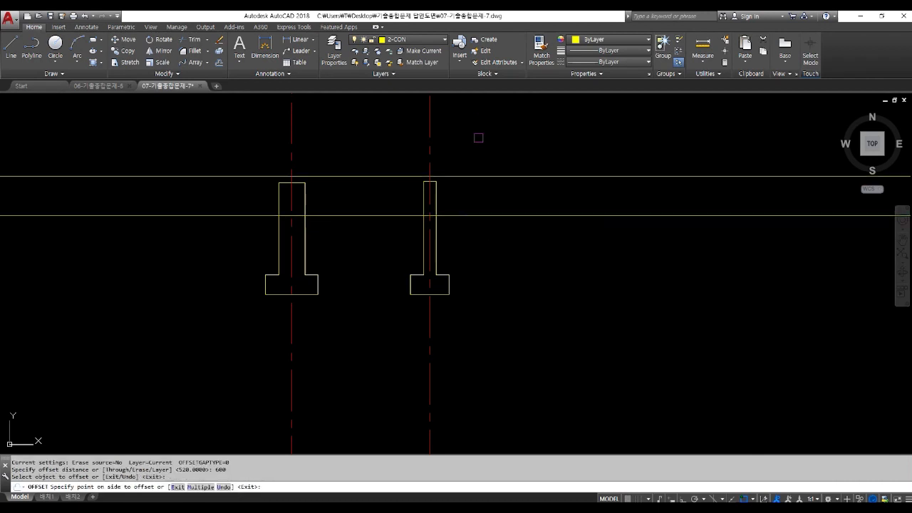
click(427, 177)
scroll(427, 176, up, 2)
key(Return)
- Erase the right wall's closing line at the 520 level
text(e)
key(Return)
click(410, 148)
click(452, 190)
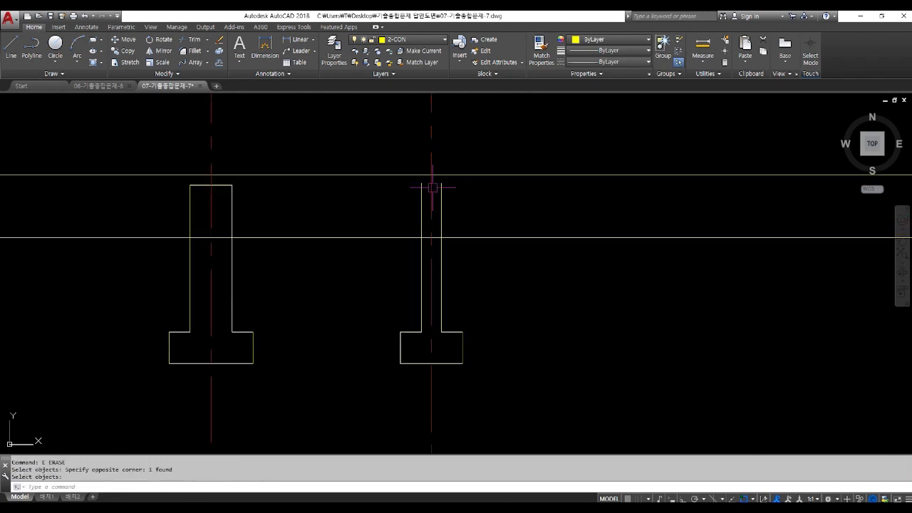
key(Return)
- Fillet both right wall face lines with the 600-level line at radius 0 to close the wall's top
scroll(418, 179, up, 2)
text(f)
key(Return)
click(415, 191)
click(414, 192)
key(Return)
click(427, 169)
click(451, 195)
scroll(483, 247, down, 2)
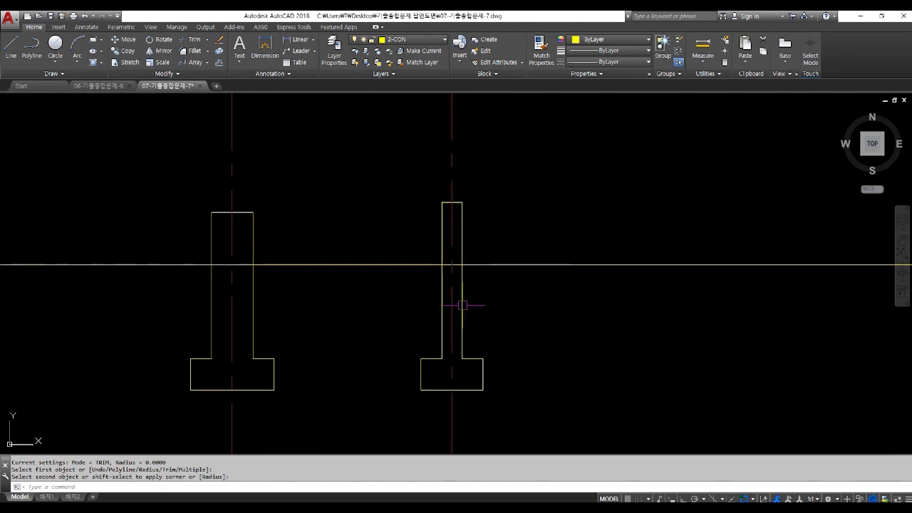
- Trim the ground line back to the left wall's outer face, removing everything to the right of it
key(Escape)
text(tr)
key(Return)
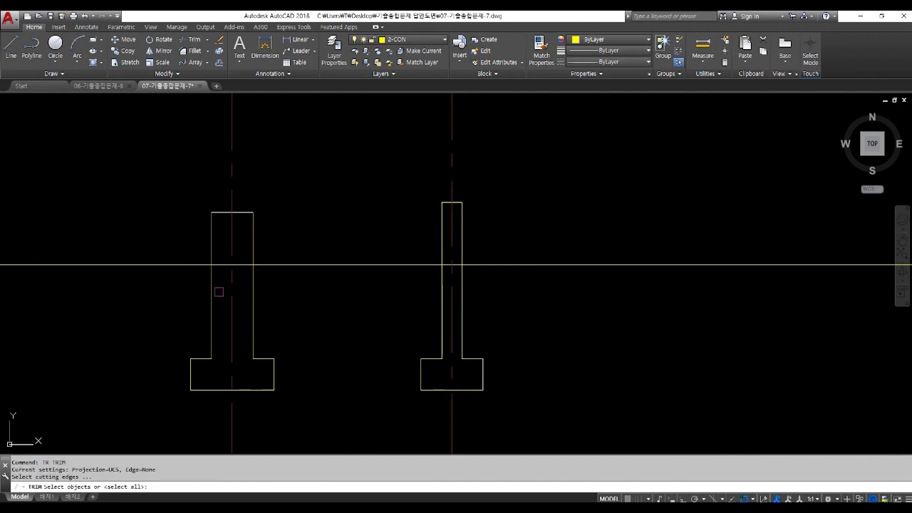
click(212, 288)
key(Return)
click(258, 266)
scroll(306, 281, down, 2)
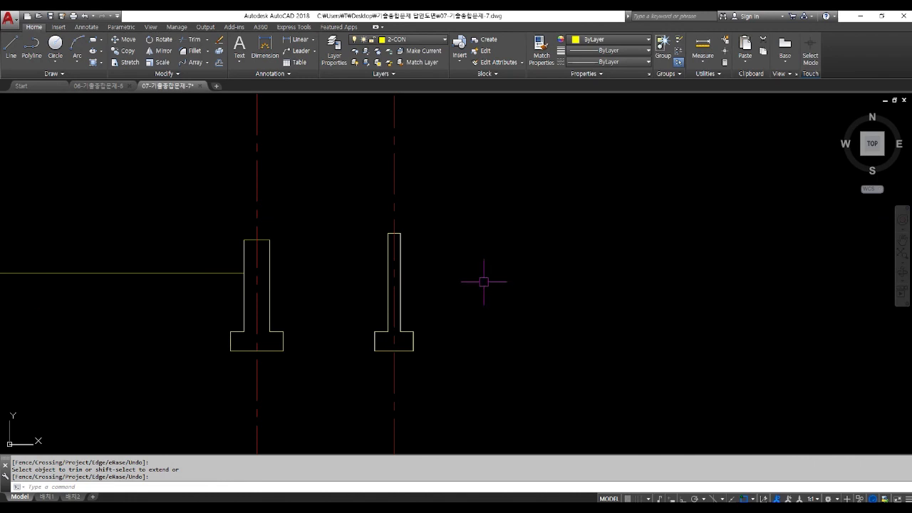
- Draw a horizontal line from the left wall's top right corner to the near face of the right wall
key(space)
text(l)
key(space)
click(269, 240)
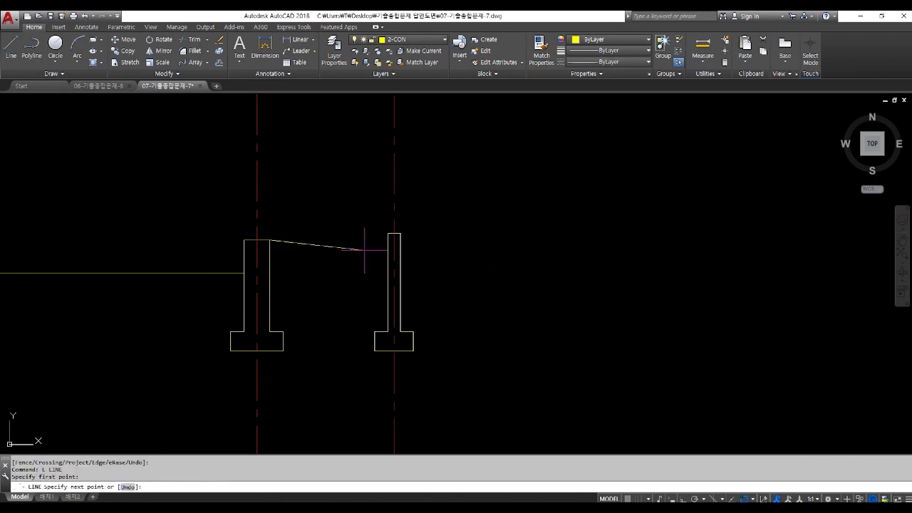
click(388, 240)
key(space)
key(F8)
key(Escape)
key(Escape)
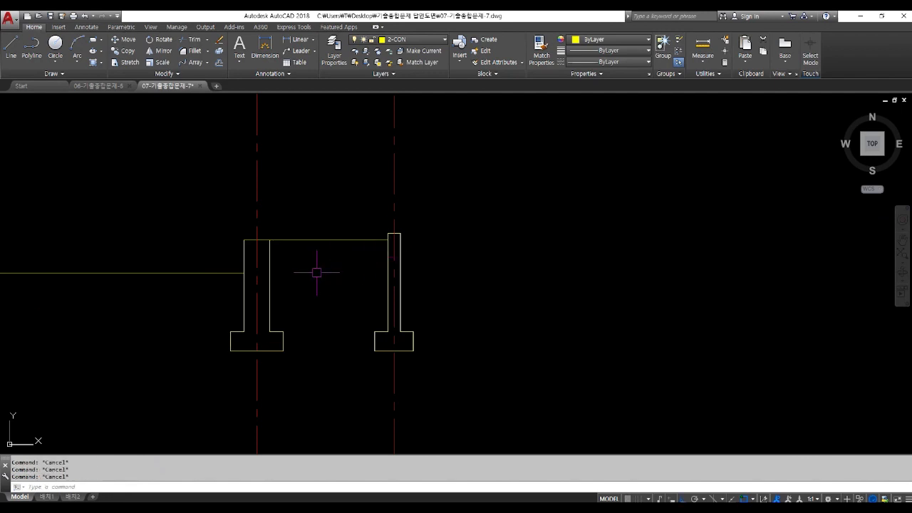
- Offset the horizontal line between the walls downward by 150 to form the slab thickness
scroll(287, 254, up, 3)
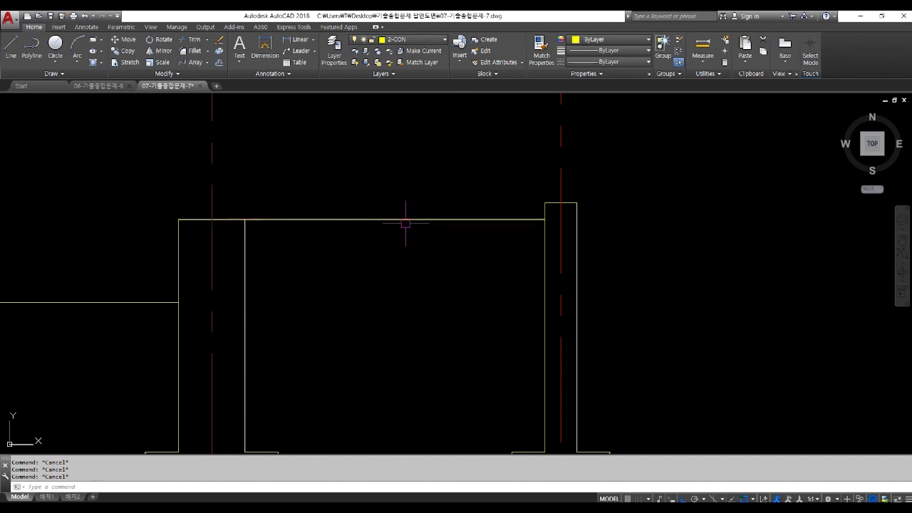
text(o)
key(Return)
text(150)
key(Return)
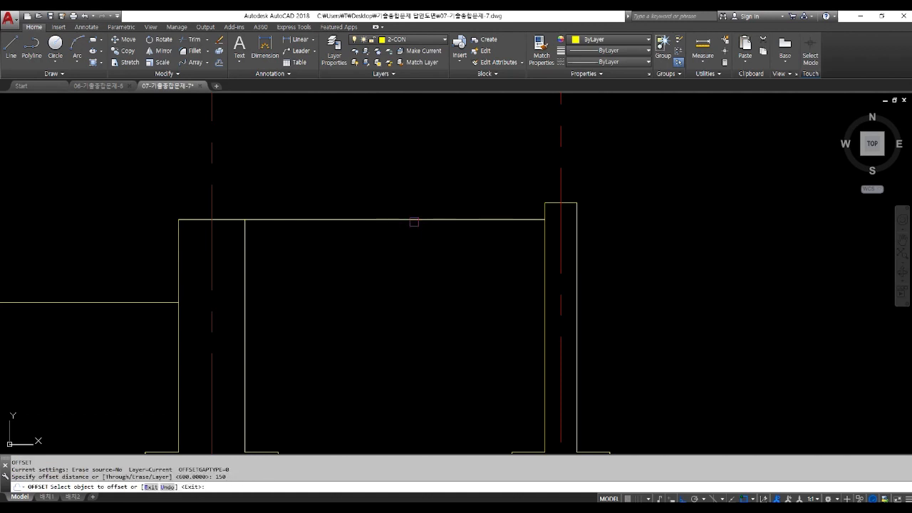
click(414, 222)
click(414, 294)
key(Return)
- Mirror the two slab lines about the left wall's centerline, keeping the originals
scroll(414, 293, down, 4)
text(mi)
key(Return)
click(422, 296)
click(397, 258)
key(Return)
click(343, 269)
click(294, 178)
key(Return)
- Mirror the two slab lines between the walls about the right wall's centerline, keeping the originals
key(Return)
click(433, 303)
click(394, 237)
key(Return)
click(480, 263)
click(550, 236)
key(Return)
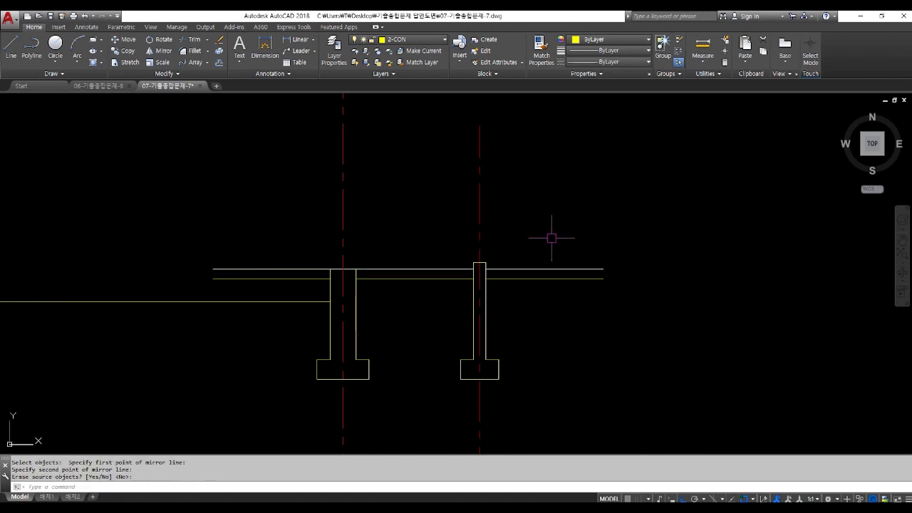
scroll(560, 274, down, 3)
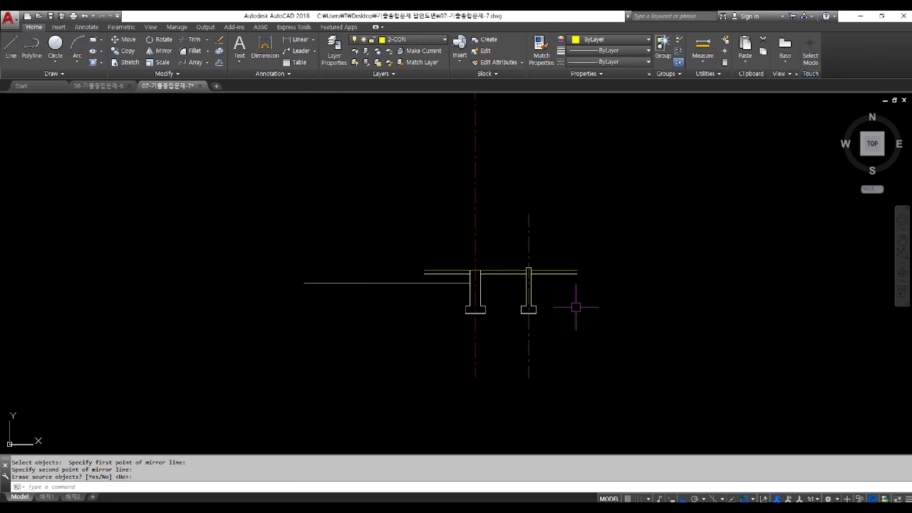
- Examine the terrace's step lines beside the outer wall corner in the floor plan
scroll(575, 307, down, 4)
scroll(228, 228, up, 6)
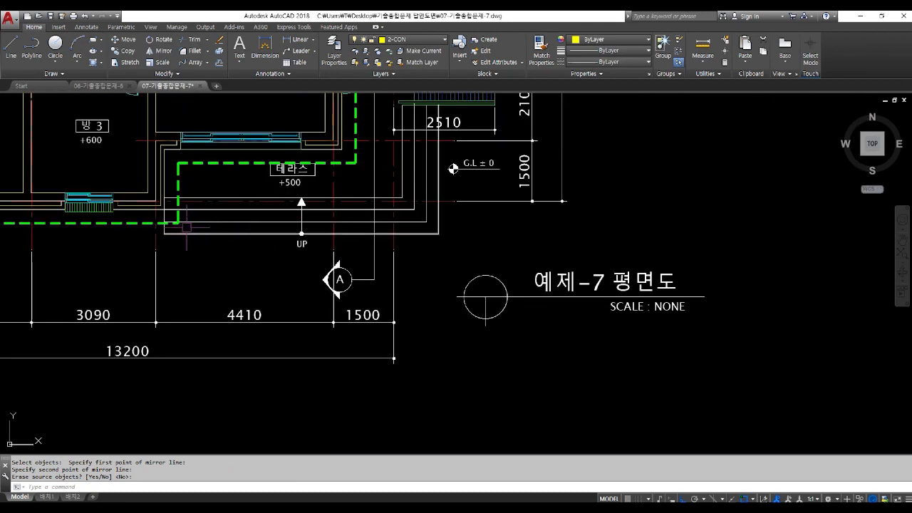
scroll(186, 228, up, 2)
scroll(166, 203, up, 4)
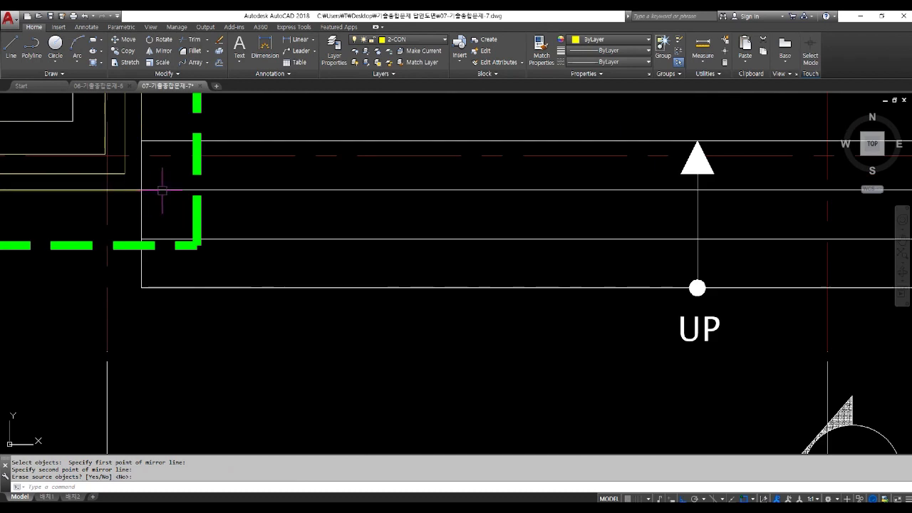
key(Return)
click(162, 190)
scroll(218, 243, down, 4)
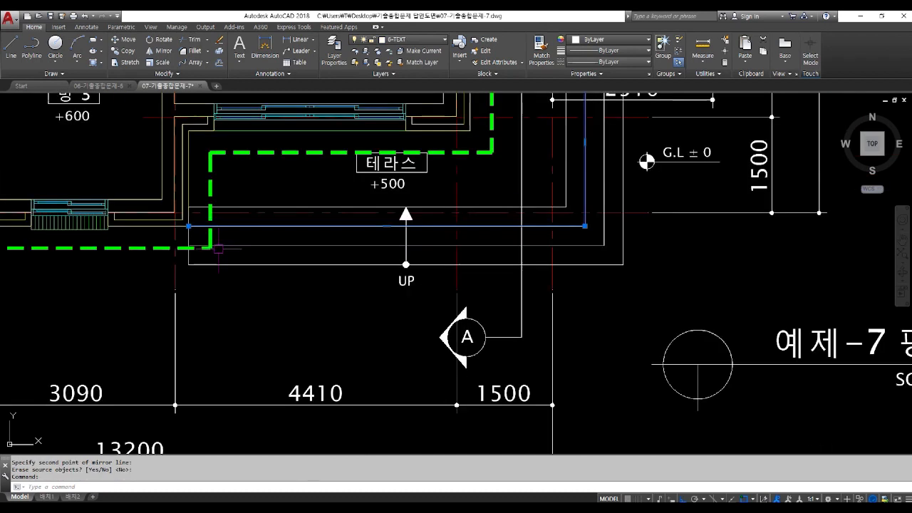
key(Escape)
key(Escape)
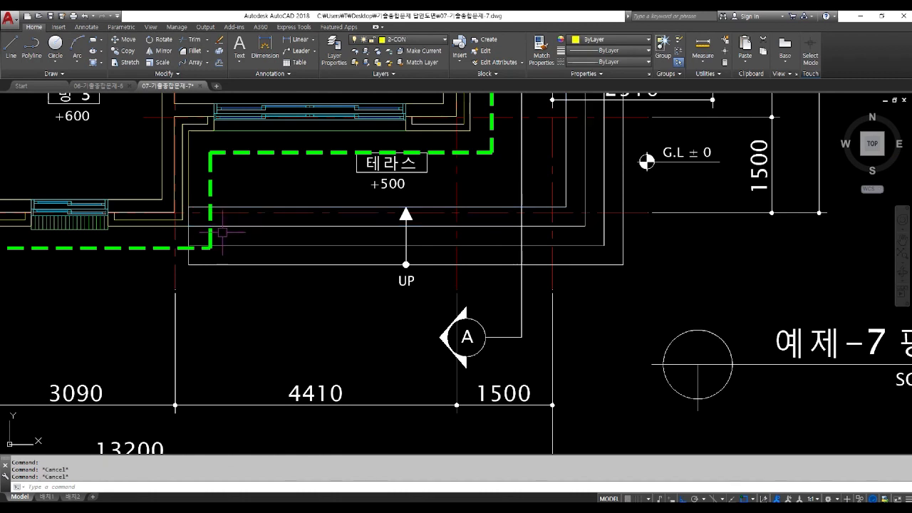
- Draw a vertical line from the rotated plan's lower-left outer wall corner down past the section's ground line
text(l)
key(Return)
scroll(225, 229, down, 10)
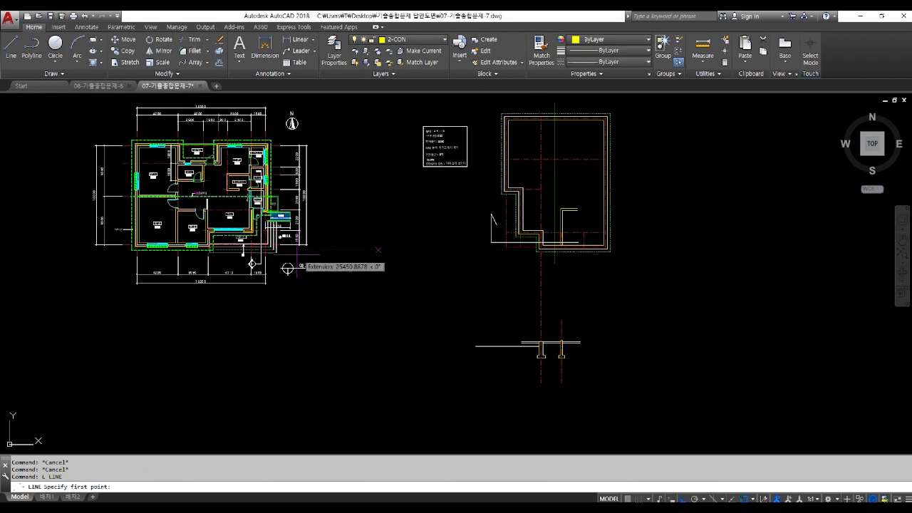
scroll(249, 246, up, 2)
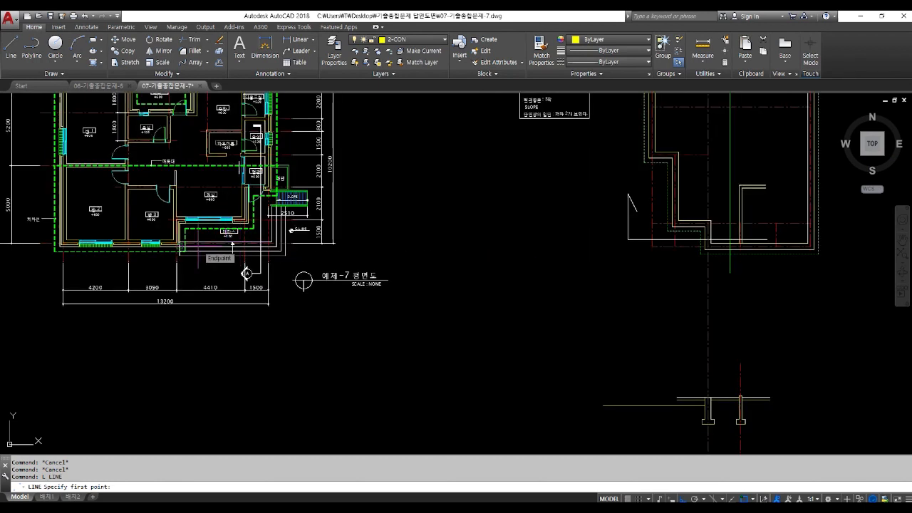
middle_drag(588, 225, 420, 346)
scroll(462, 310, up, 3)
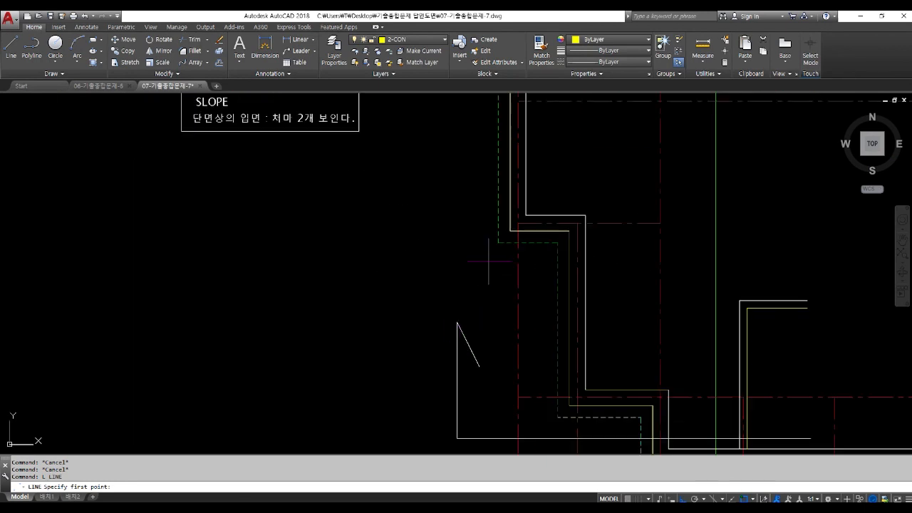
click(511, 231)
scroll(511, 231, down, 3)
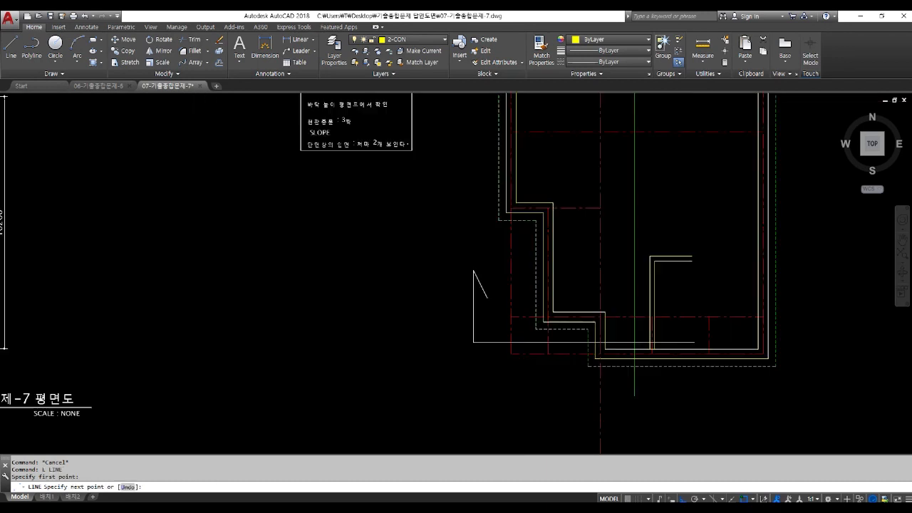
scroll(473, 297, down, 2)
click(470, 404)
key(Return)
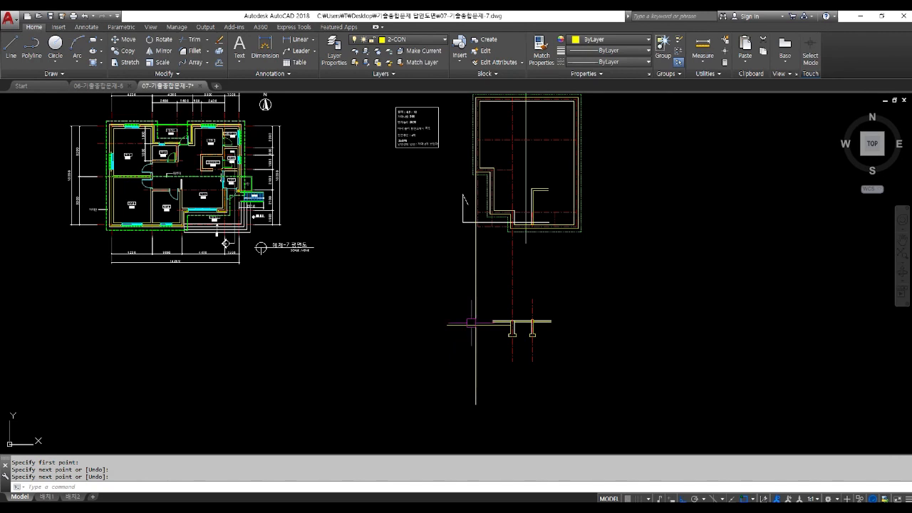
- Offset the vertical projection line by 300 toward the foundation walls
scroll(473, 319, up, 2)
mouse_move(77, 200)
middle_down()
mouse_move(184, 218)
mouse_move(305, 265)
middle_up()
scroll(239, 235, up, 5)
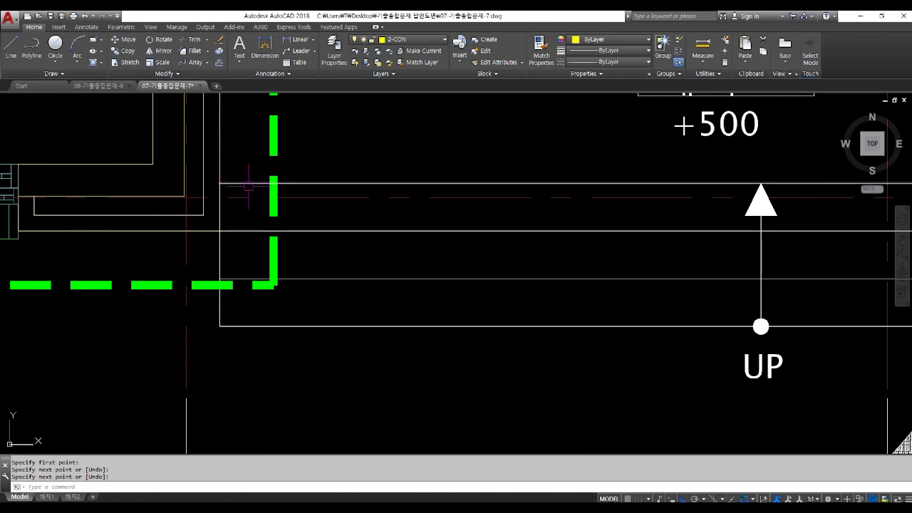
scroll(398, 240, down, 5)
mouse_move(398, 240)
middle_down()
mouse_move(238, 240)
mouse_move(380, 271)
middle_up()
scroll(413, 271, up, 4)
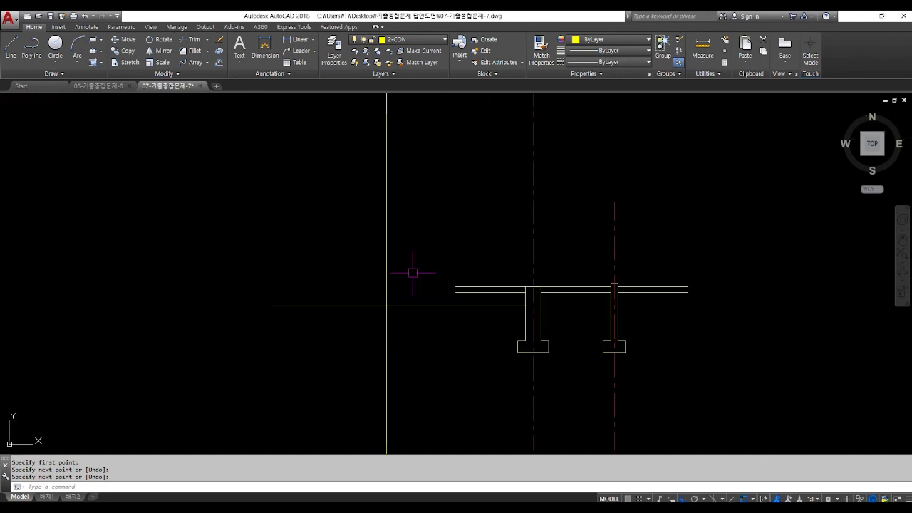
key(Escape)
text(o)
key(Return)
text(300)
key(Return)
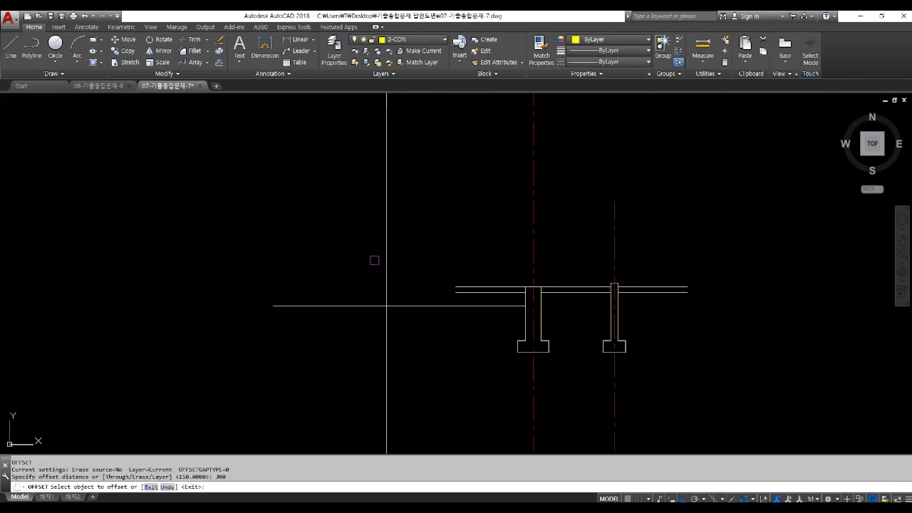
click(386, 257)
click(470, 250)
click(437, 306)
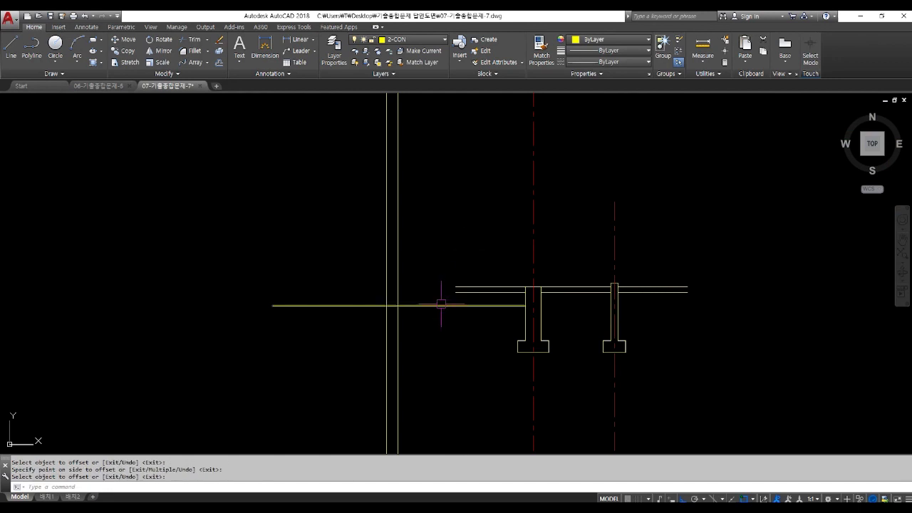
key(Return)
- Delete the original vertical projection line and extend both left slab lines to its 300 offset copy
click(387, 258)
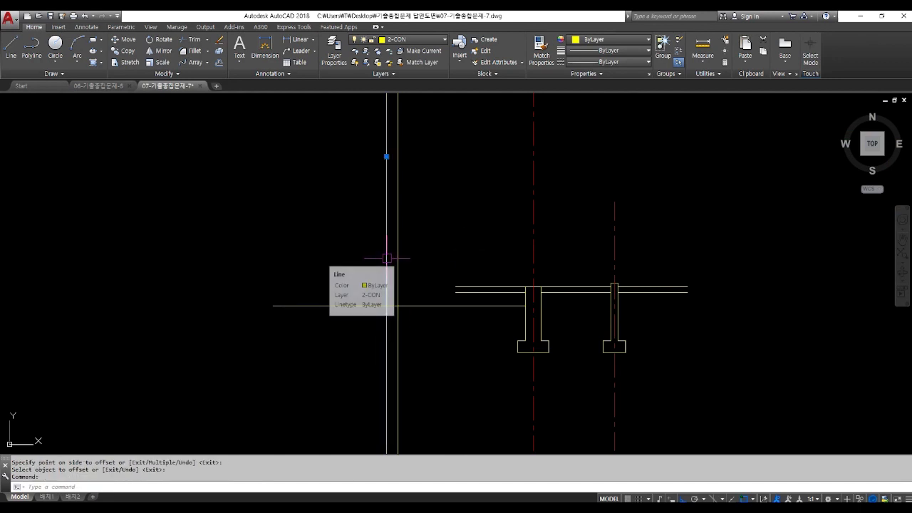
key(Delete)
text(ex)
key(Return)
key(Return)
click(461, 288)
click(464, 292)
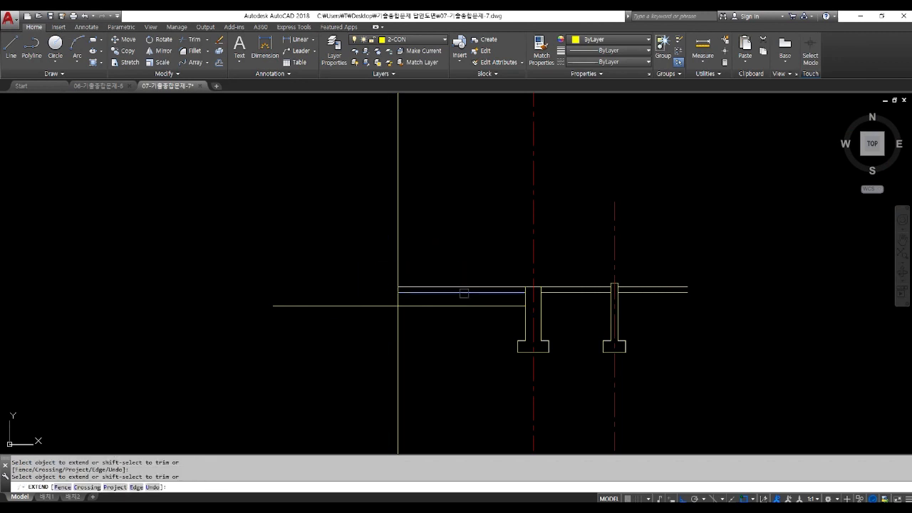
key(Return)
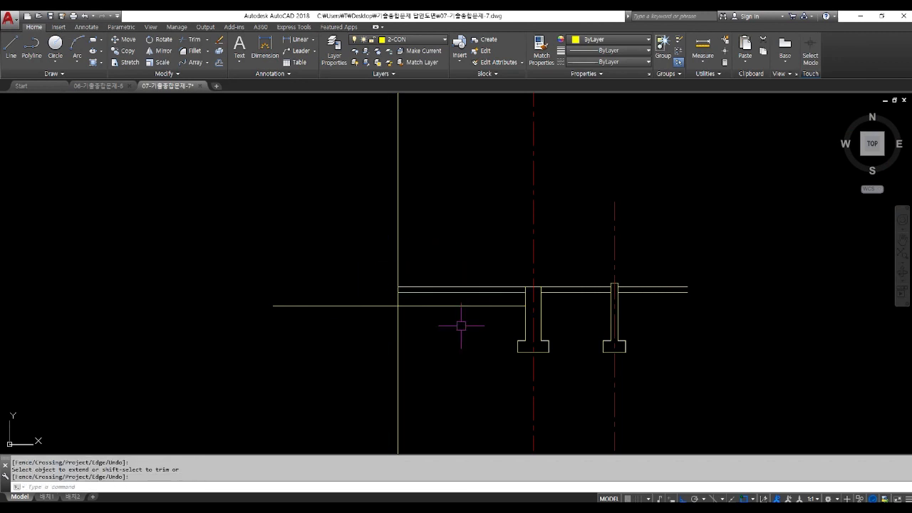
- Erase the remaining vertical guide line at the left end of the slab
click(420, 361)
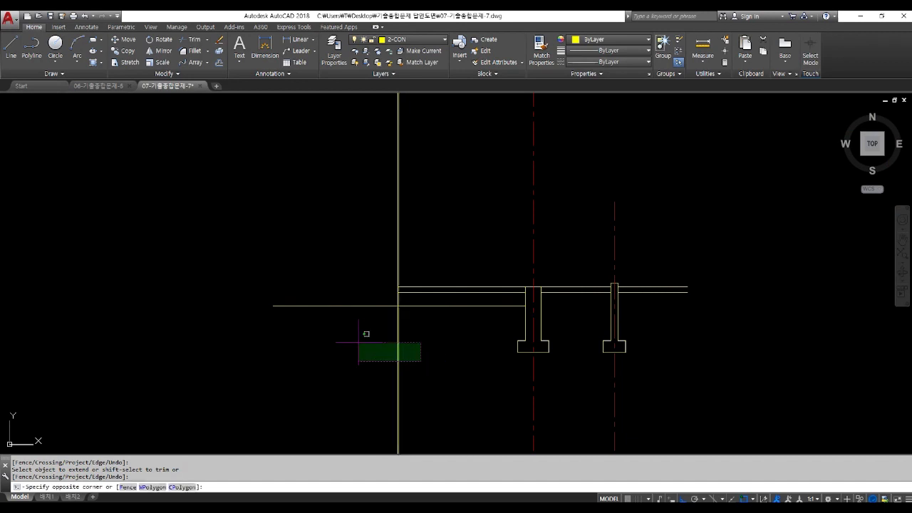
click(360, 342)
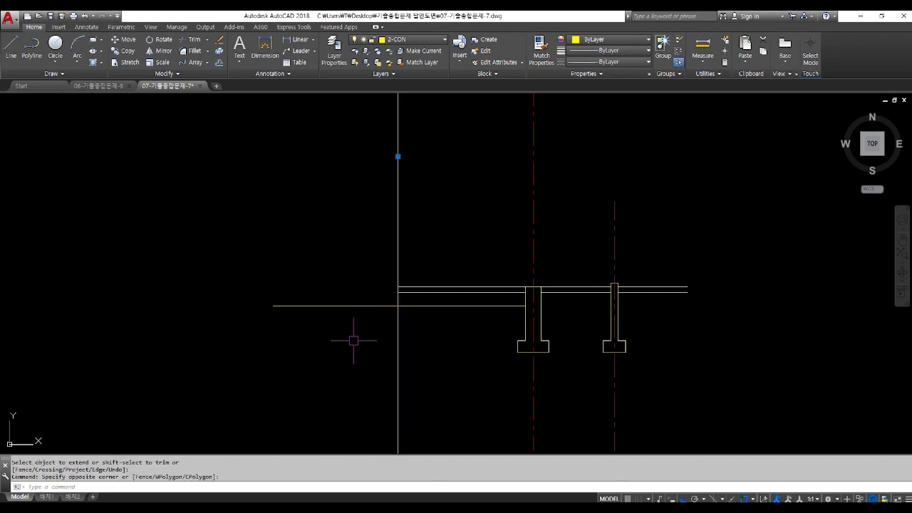
key(Delete)
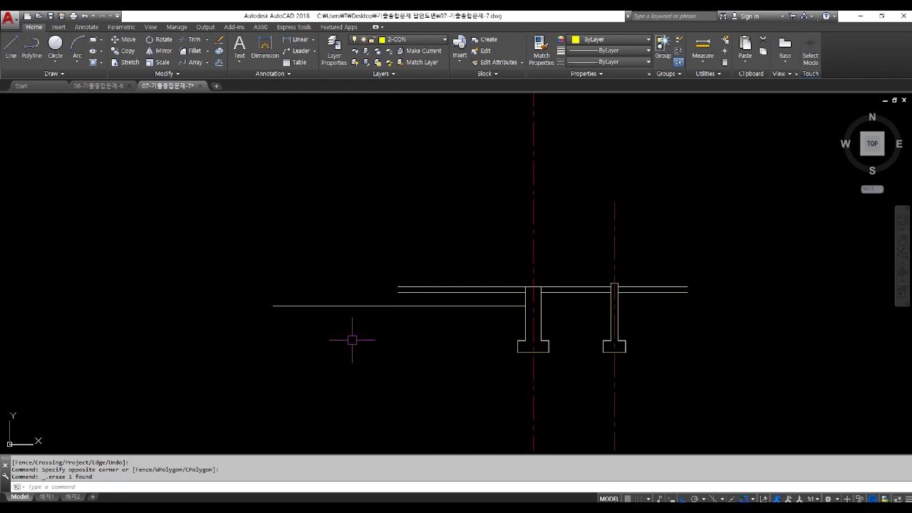
key(Return)
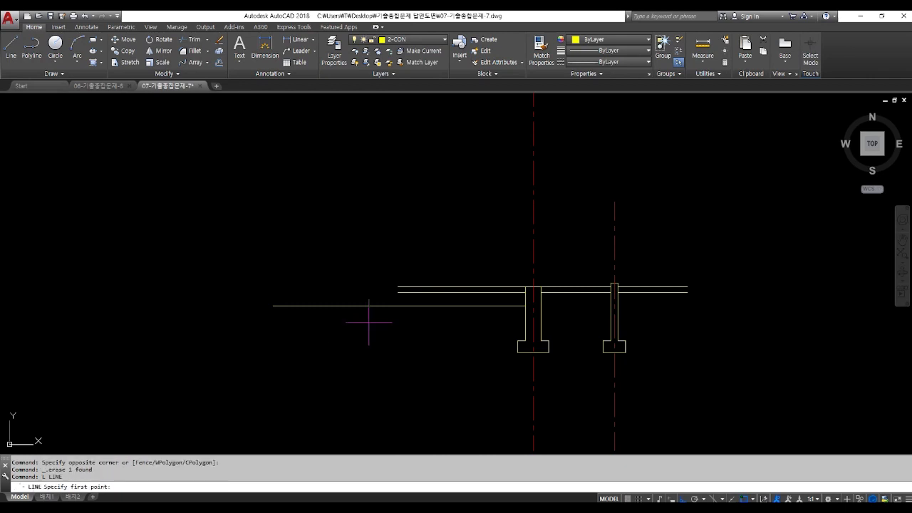
scroll(399, 288, up, 3)
click(386, 269)
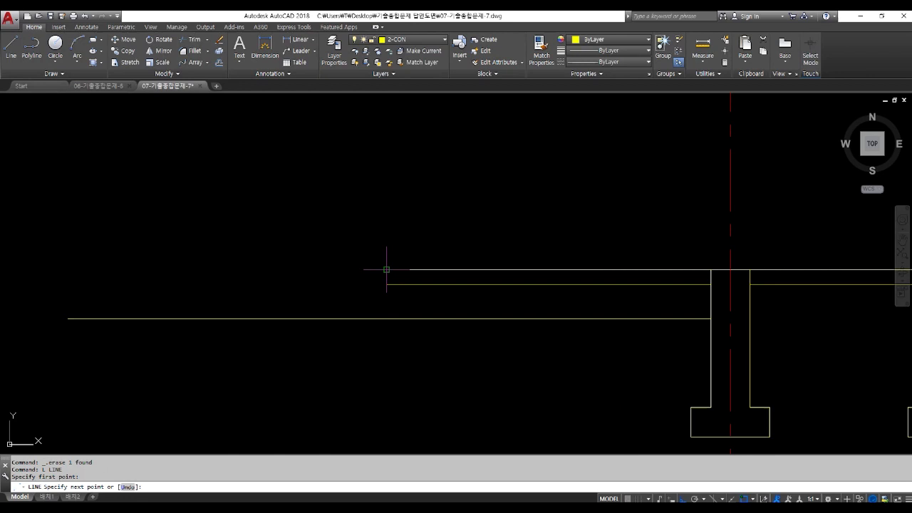
key(Escape)
key(Escape)
key(Escape)
- Copy the terrace's +500 level text in the plan to just below the original
scroll(489, 363, down, 6)
scroll(332, 308, up, 10)
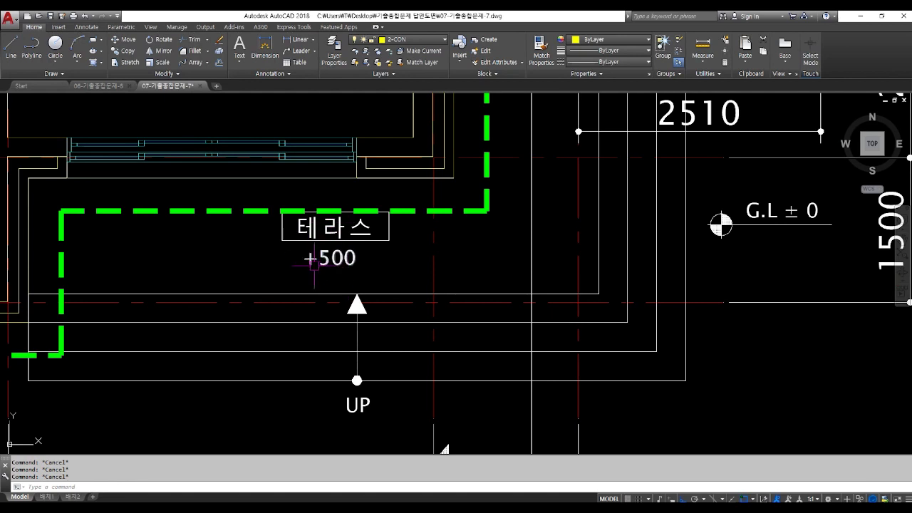
scroll(314, 265, down, 4)
scroll(287, 319, up, 2)
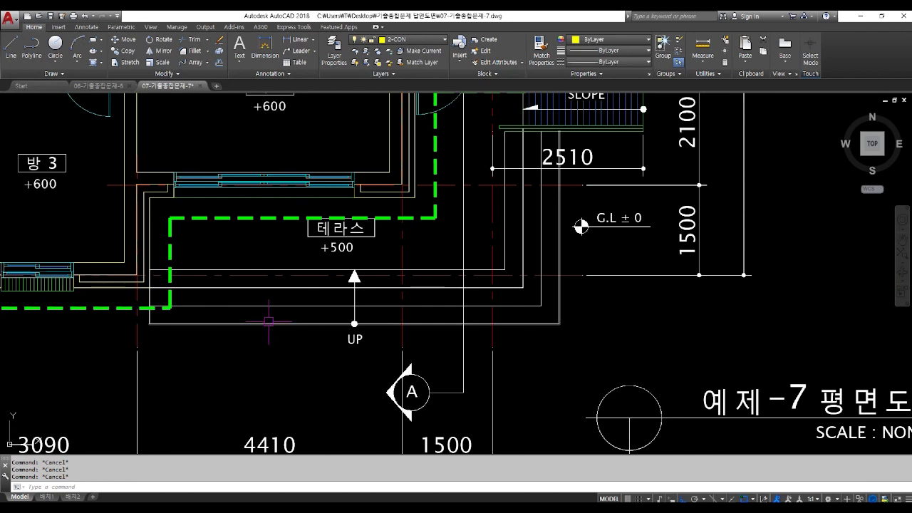
scroll(316, 262, up, 2)
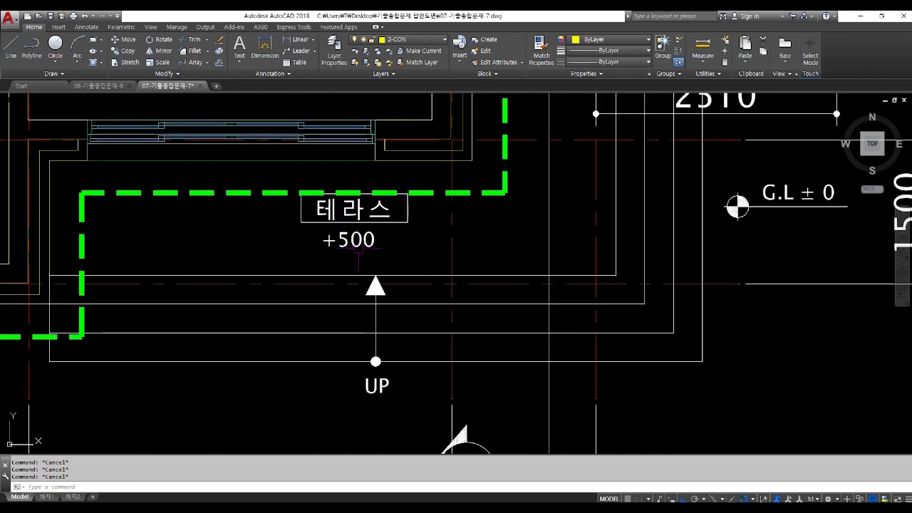
text(co)
key(Return)
click(332, 237)
scroll(421, 240, up, 3)
key(Return)
click(413, 244)
click(415, 297)
key(Return)
- Change the copied terrace level text to "S.L : +480"
click(278, 295)
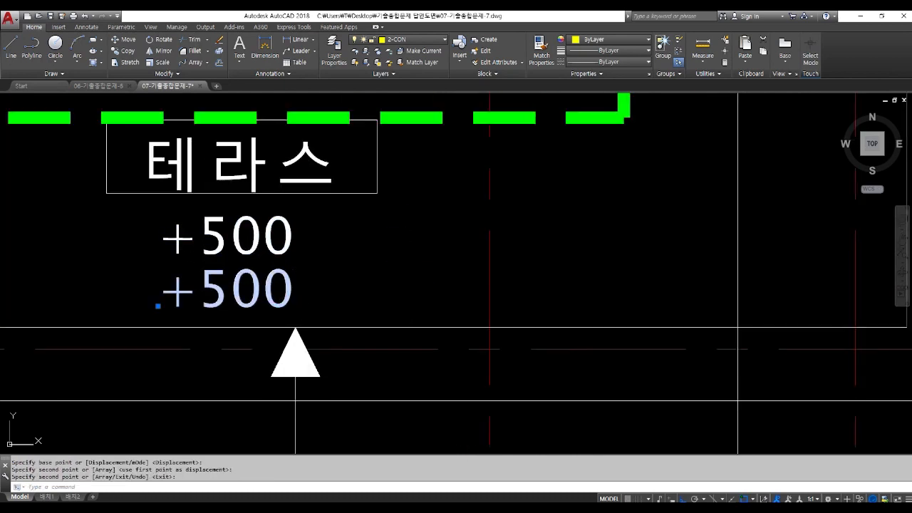
double_click(282, 291)
text(S.L :)
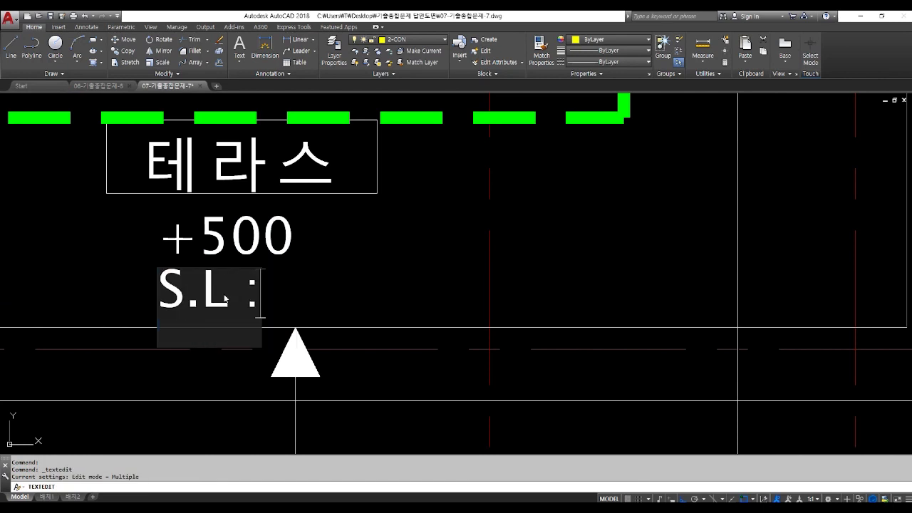
text( +480)
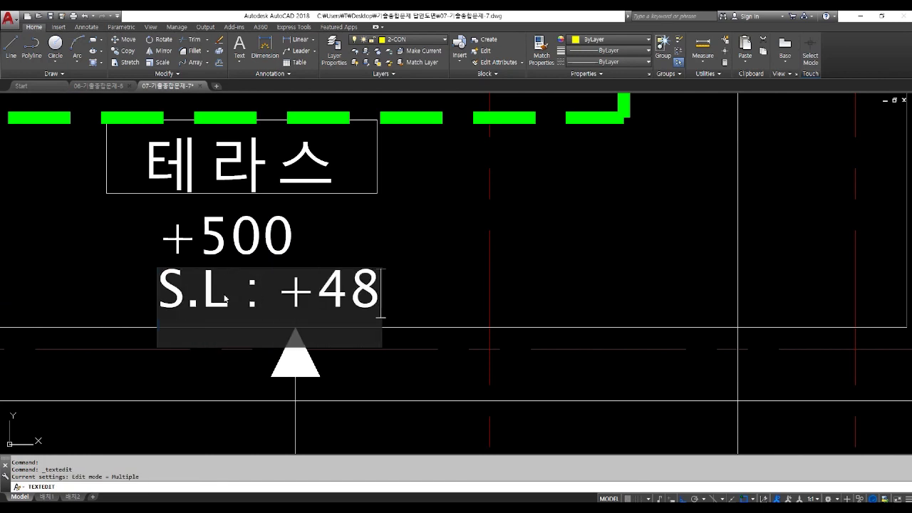
key(Return)
key(Escape)
key(Escape)
key(Escape)
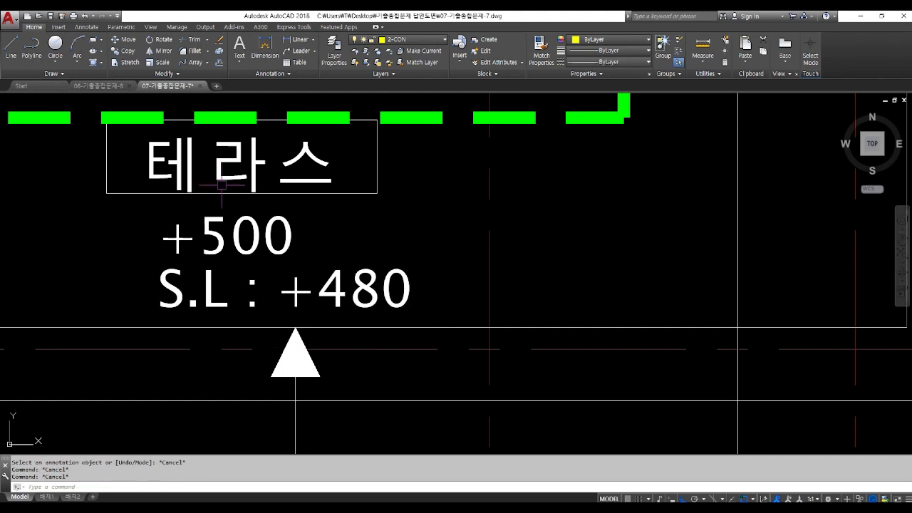
- Start the terrace stair profile at the slab's upper left end with a line 120 down and 300 outward
scroll(222, 184, down, 5)
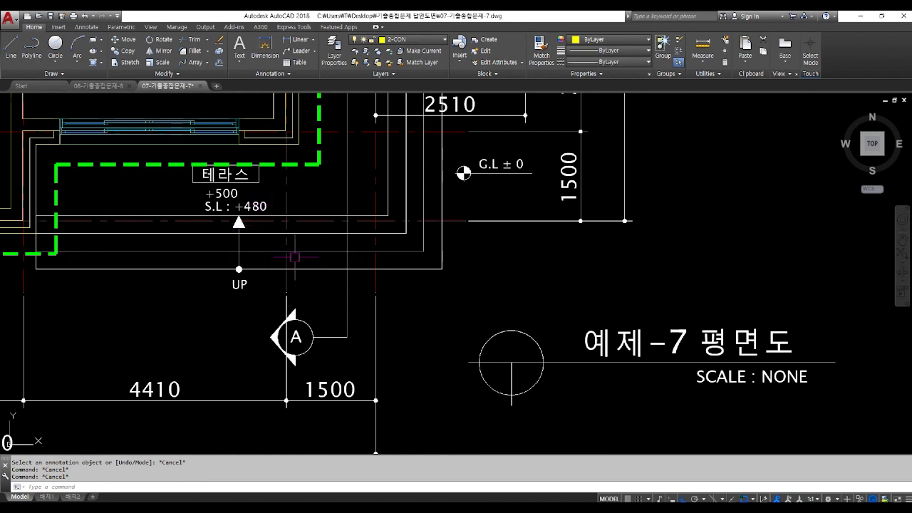
scroll(295, 257, down, 7)
scroll(584, 353, up, 2)
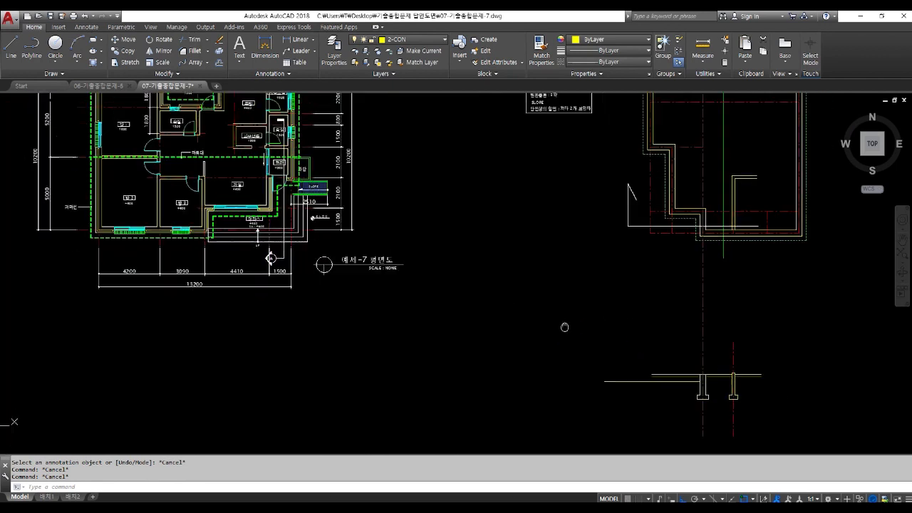
scroll(588, 349, up, 4)
key(Return)
scroll(584, 288, up, 3)
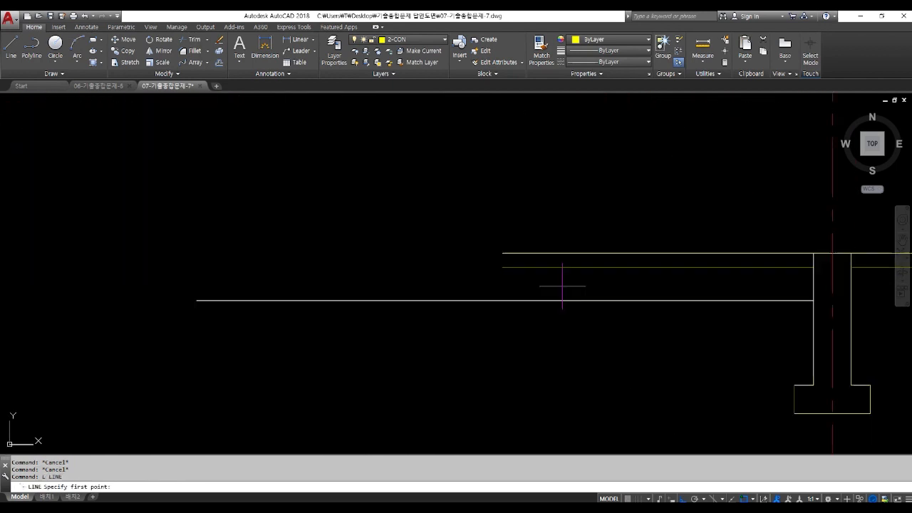
click(505, 253)
text(120)
key(Return)
text(300)
key(Return)
- Continue the terrace stair profile with two more steps, each 120 down and 300 outward
text(120)
key(Return)
text(300)
key(Return)
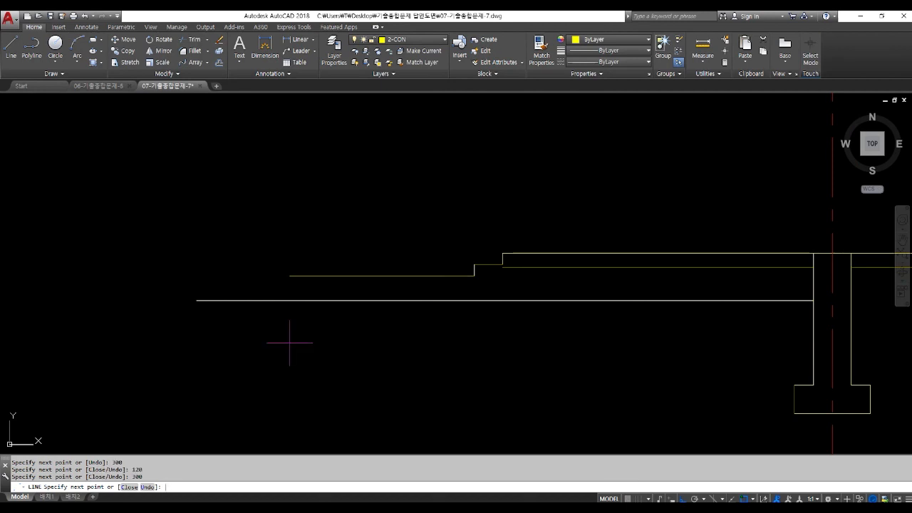
key(Return)
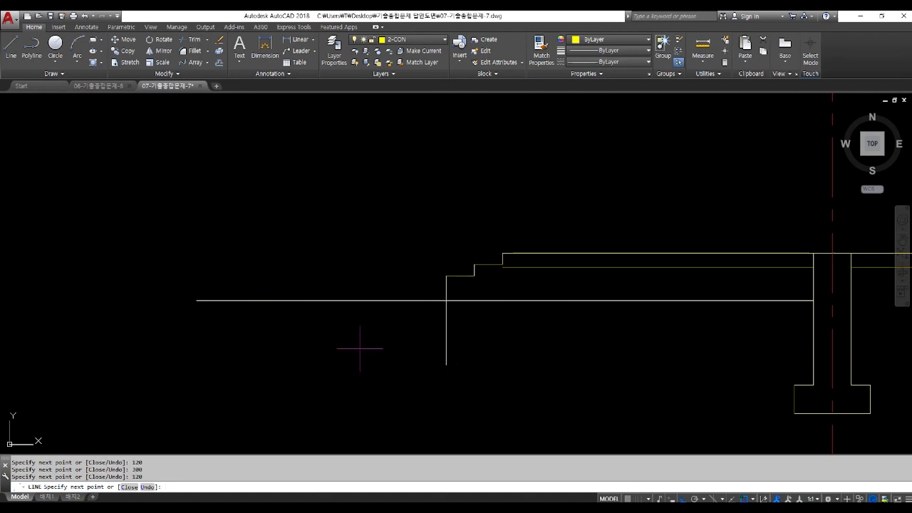
text(300)
key(Return)
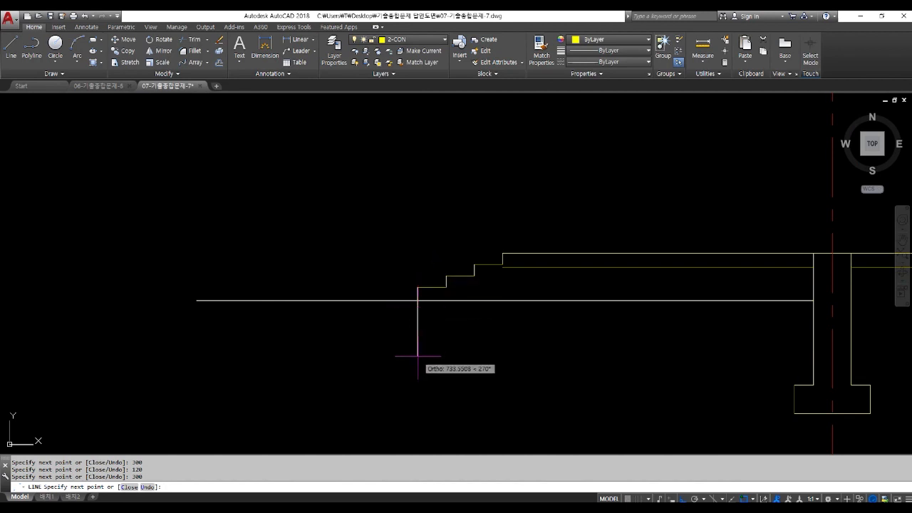
- Finish the stair profile with a 420 drop, a 150 bottom edge inward and a short vertical line back up
key(Return)
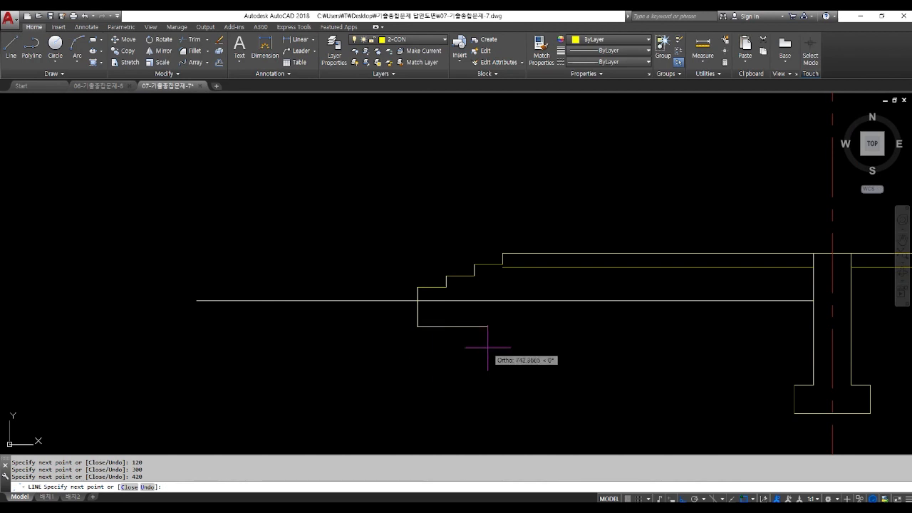
text(150)
key(Return)
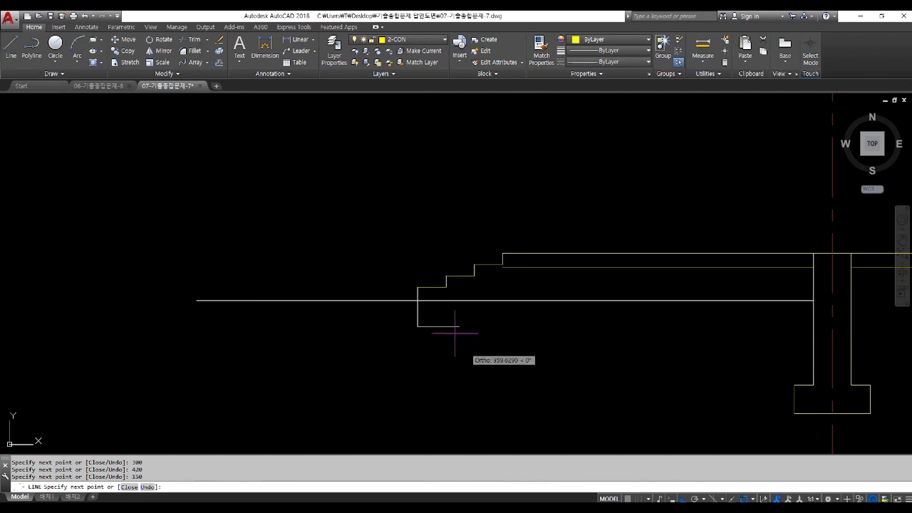
scroll(453, 307, up, 4)
key(Return)
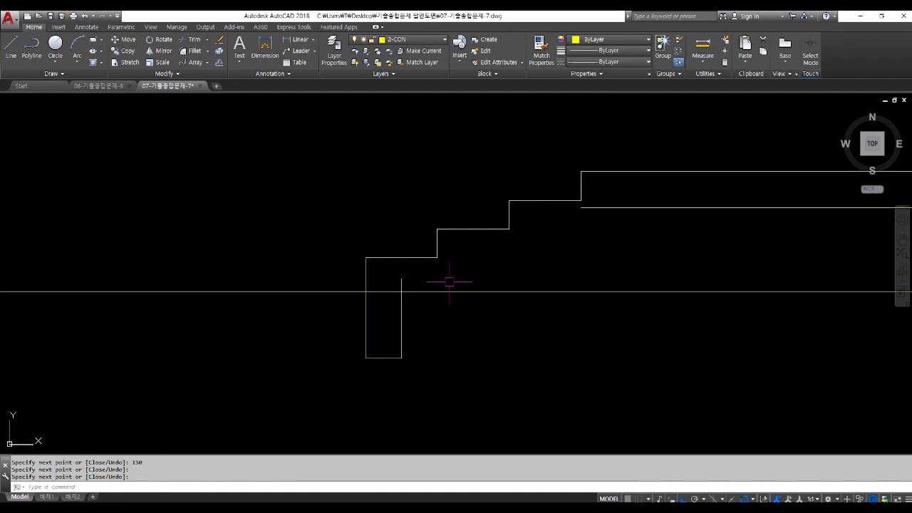
- Draw a sloped guide line through the inner corners of the stair steps, from the lowest riser base to the highest
key(Return)
click(437, 257)
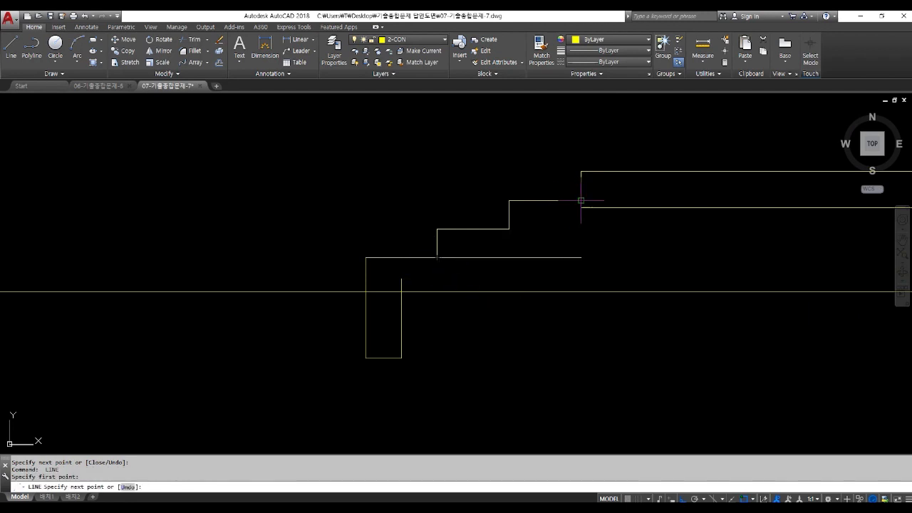
click(582, 200)
key(Return)
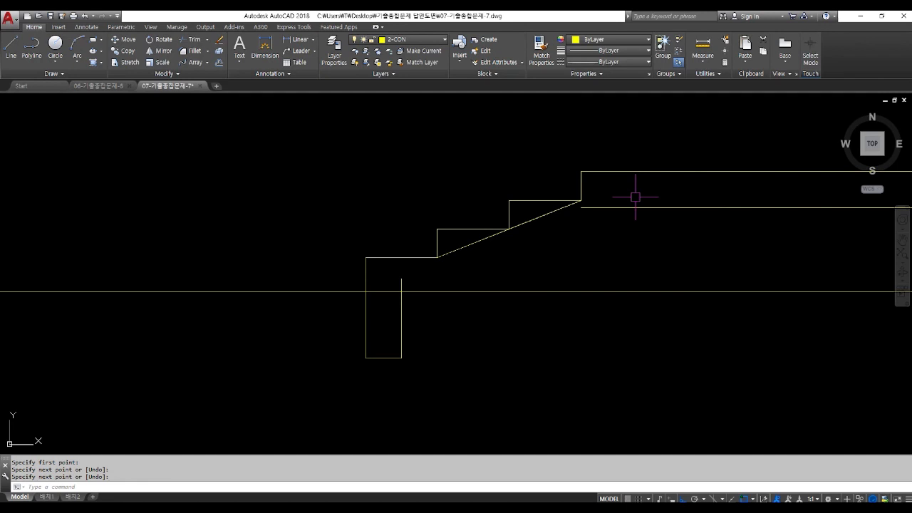
- Offset the sloped guide line 150 to its lower side and erase the original guide line
key(Return)
text(150)
key(Return)
click(548, 213)
click(578, 242)
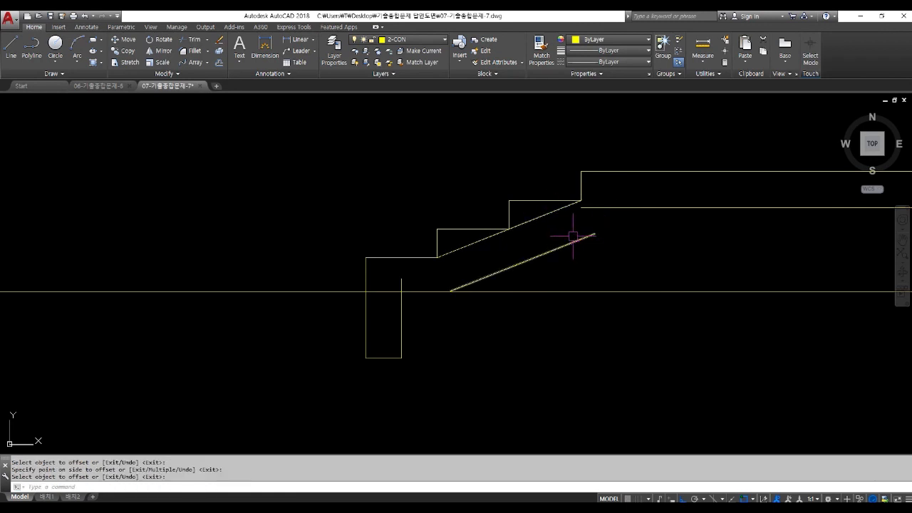
key(Return)
click(546, 213)
key(Delete)
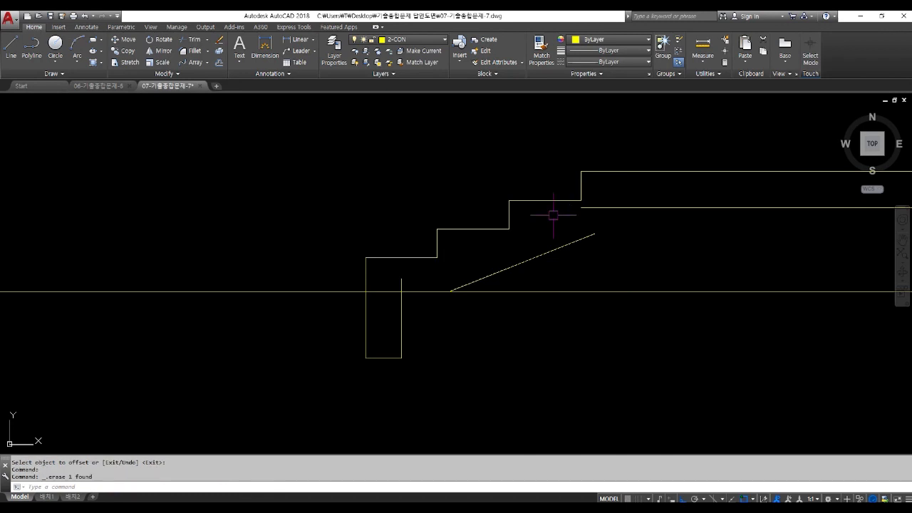
- Trim away the ground line inward of the stair base's outer edge
scroll(512, 275, down, 4)
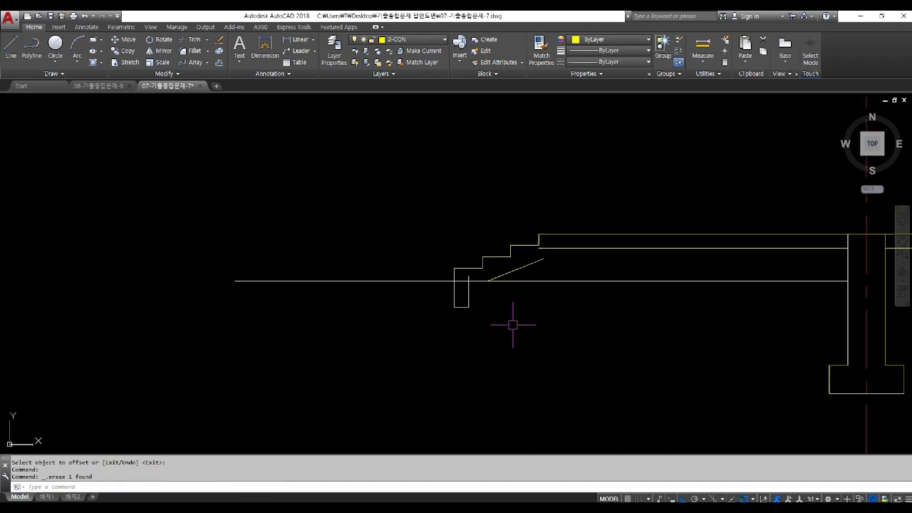
text(TR)
key(Return)
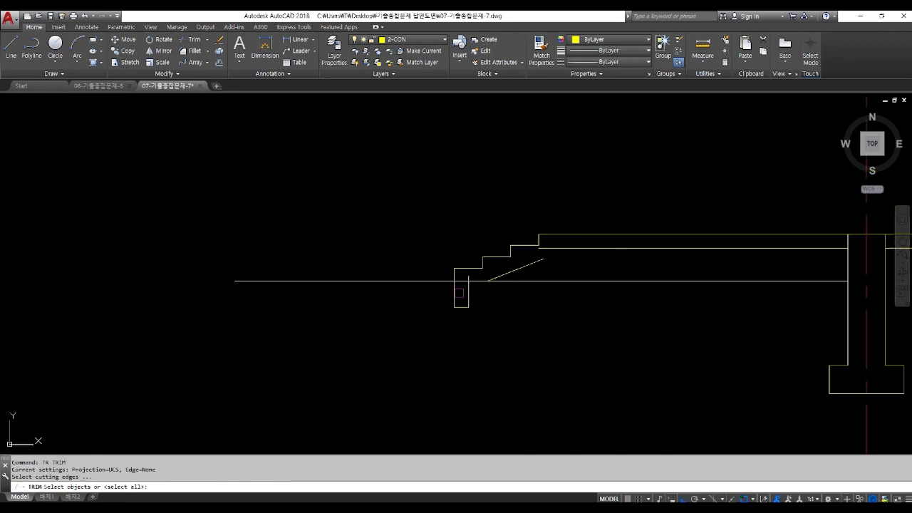
click(457, 291)
key(Return)
click(525, 282)
scroll(476, 304, up, 2)
key(Return)
- Fillet the sloped stair underside to the base's inner edge and to the terrace slab's underside with sharp corners
text(F)
key(Return)
click(463, 295)
click(536, 249)
key(Return)
click(533, 250)
click(685, 214)
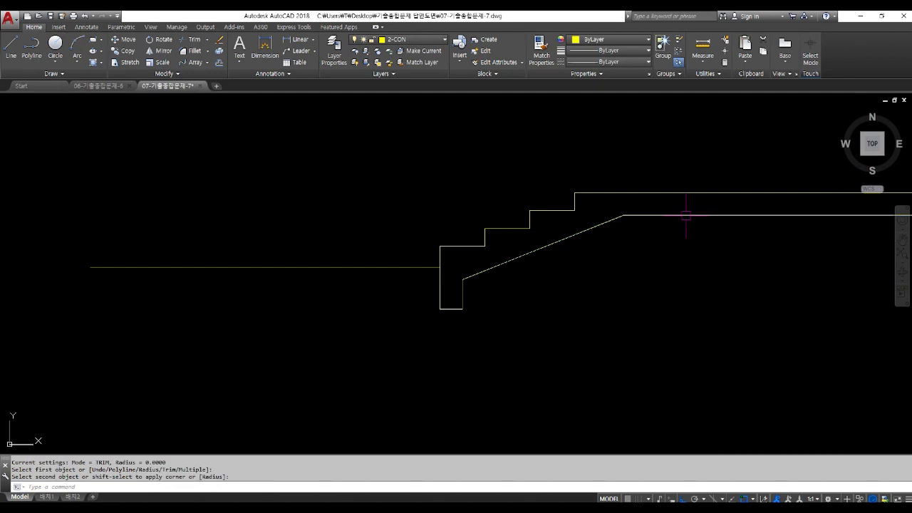
- Trim both faces of the two foundation walls where they cross the slab thickness
scroll(431, 354, down, 2)
scroll(430, 352, down, 4)
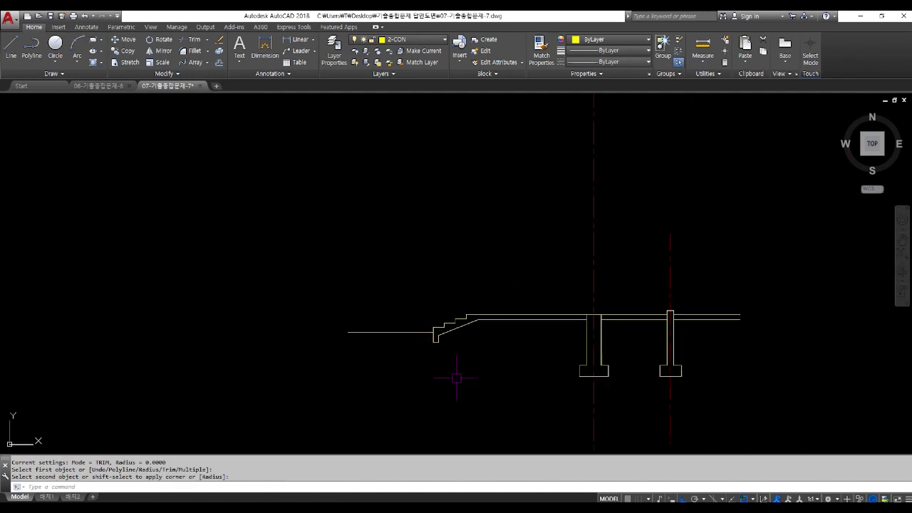
scroll(618, 324, up, 5)
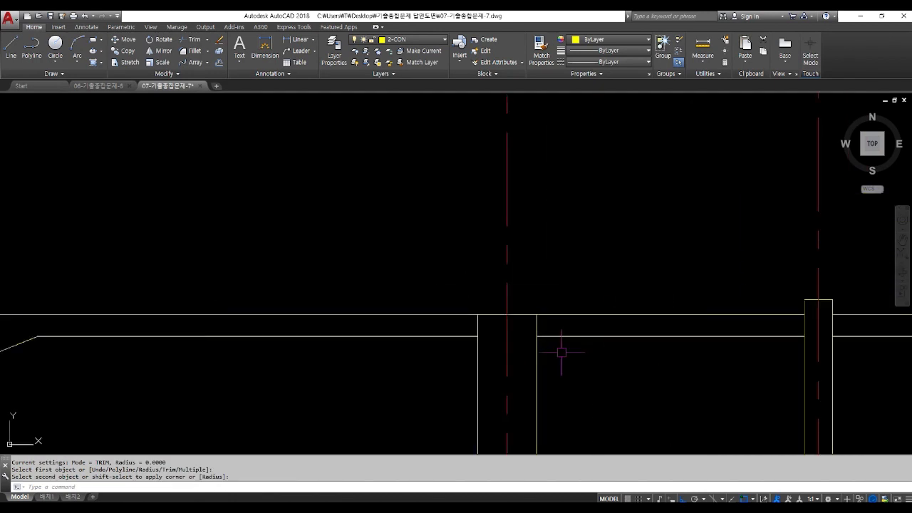
text(tr)
key(Return)
key(Return)
click(491, 299)
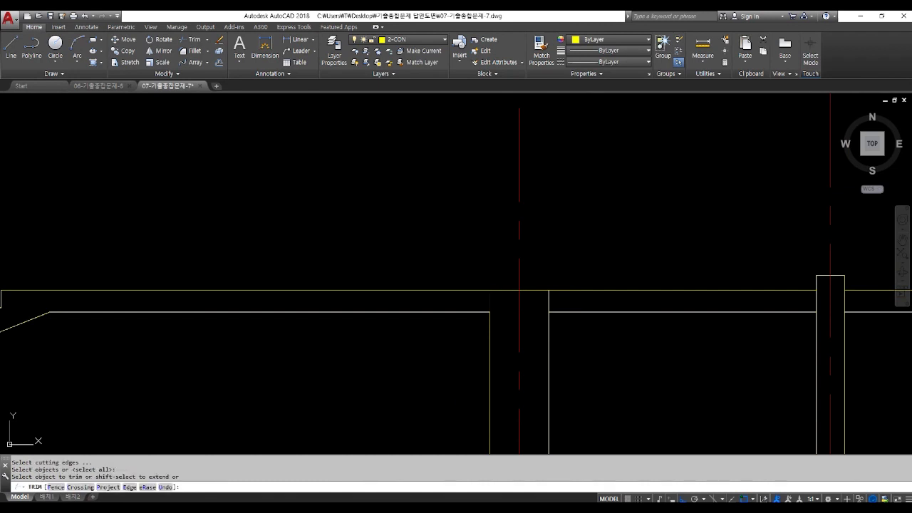
click(549, 300)
scroll(510, 303, down, 3)
click(635, 303)
scroll(635, 304, up, 5)
click(650, 302)
key(Return)
scroll(635, 349, down, 2)
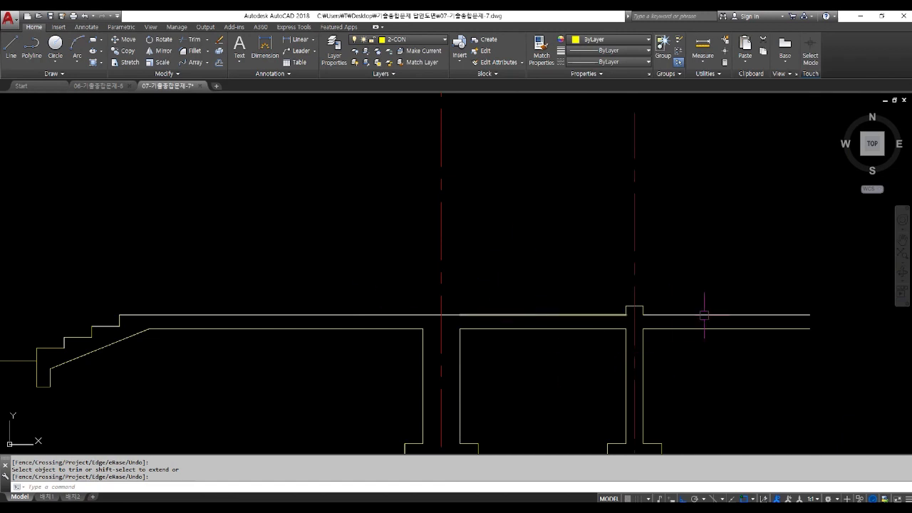
- Stretch the upper end of the second wall's centre line upward, close to the height of the first centre line
scroll(707, 319, down, 4)
mouse_move(671, 340)
middle_down()
mouse_move(663, 316)
mouse_move(654, 317)
middle_up()
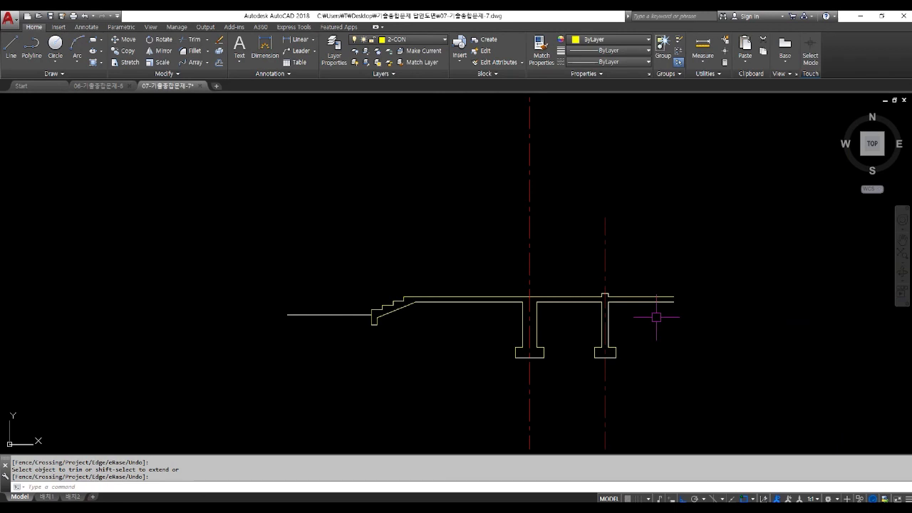
text(s)
key(space)
click(630, 243)
click(598, 206)
key(space)
click(662, 243)
click(656, 149)
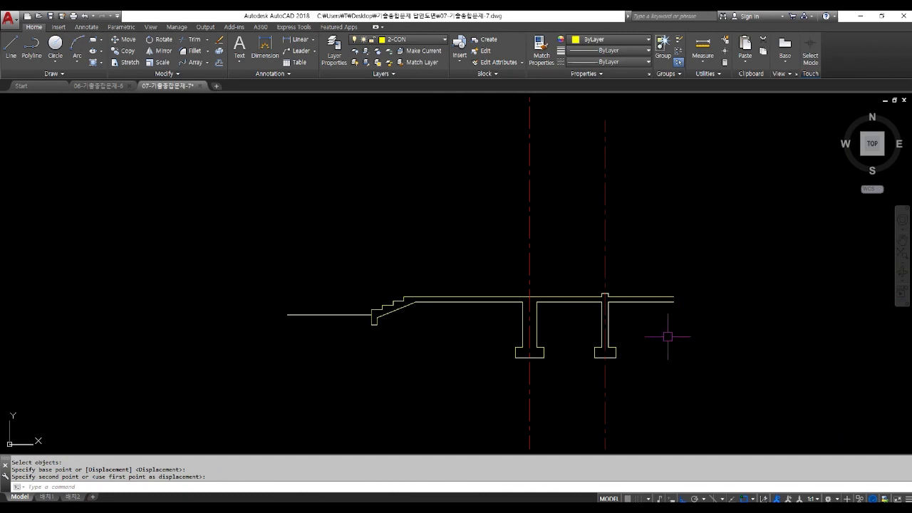
- Make 6-TEXT the current layer and join the terrace slab underside, stair slope and stair base lines into one polyline
click(431, 43)
click(404, 122)
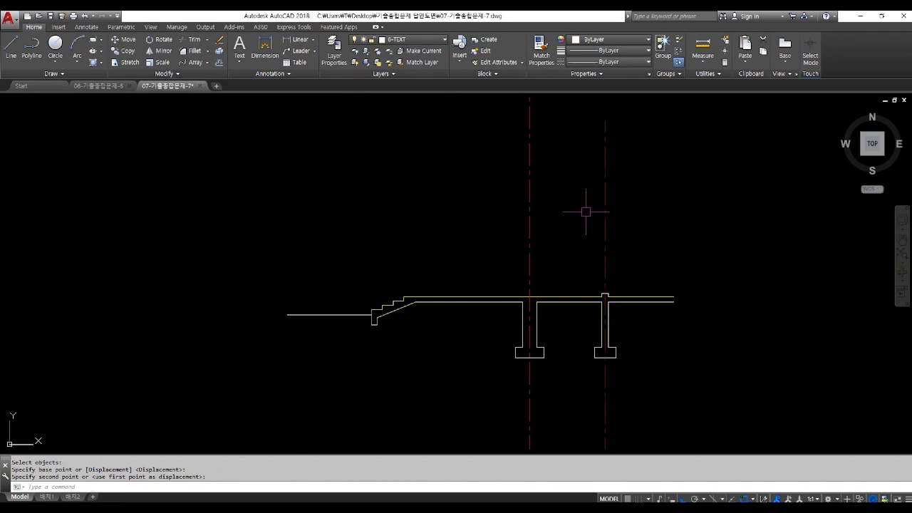
scroll(502, 351, up, 2)
text(j)
key(Return)
click(388, 346)
click(345, 262)
scroll(296, 316, up, 3)
click(301, 275)
click(290, 285)
key(Return)
click(329, 248)
scroll(288, 337, down, 2)
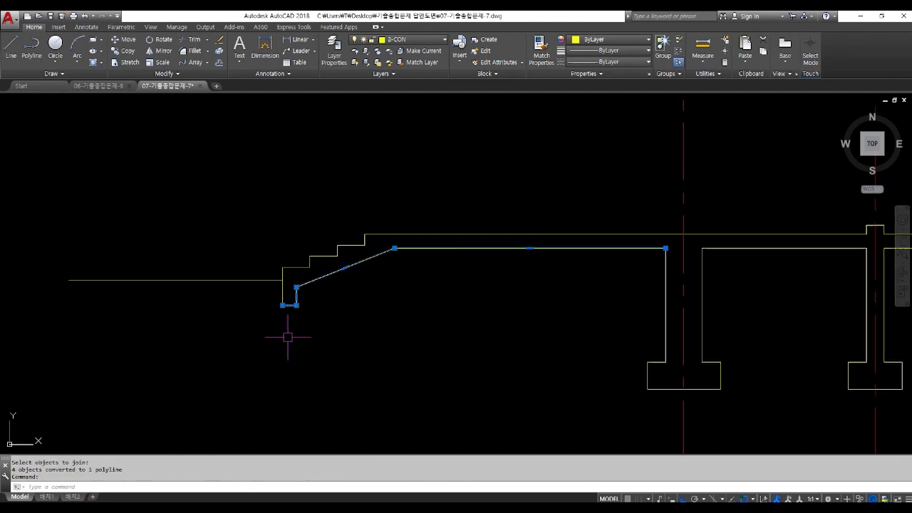
scroll(288, 337, down, 2)
key(Escape)
key(Escape)
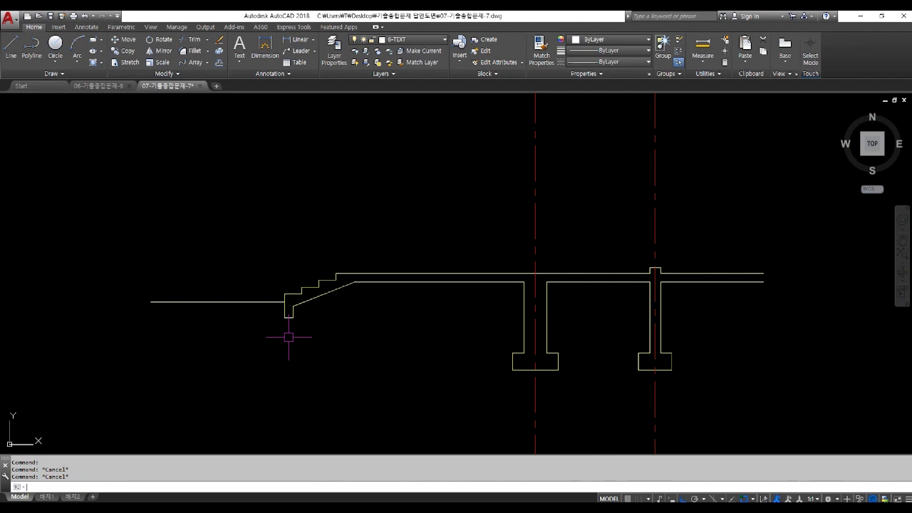
- Offset the undersides of the two interior slabs 85 downward
text(o)
key(Return)
text(85)
key(Return)
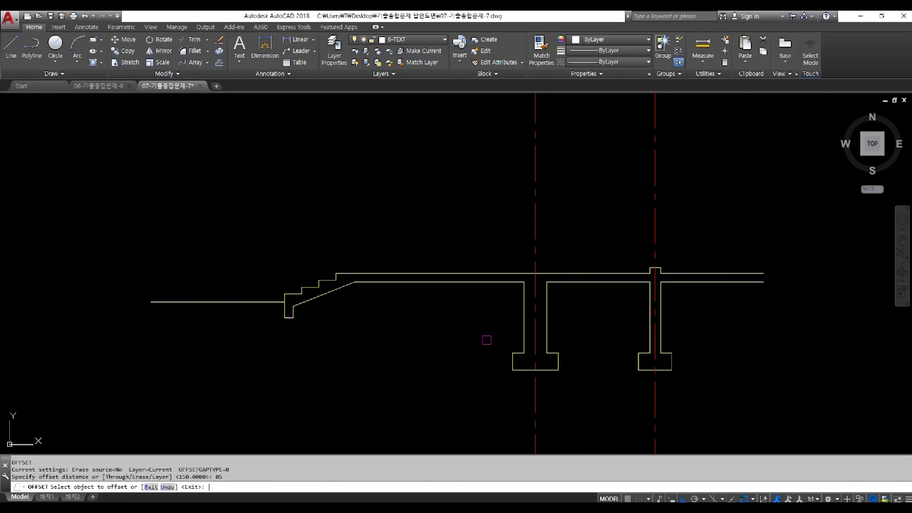
click(584, 282)
click(642, 292)
click(672, 283)
click(681, 310)
key(Return)
scroll(681, 316, up, 4)
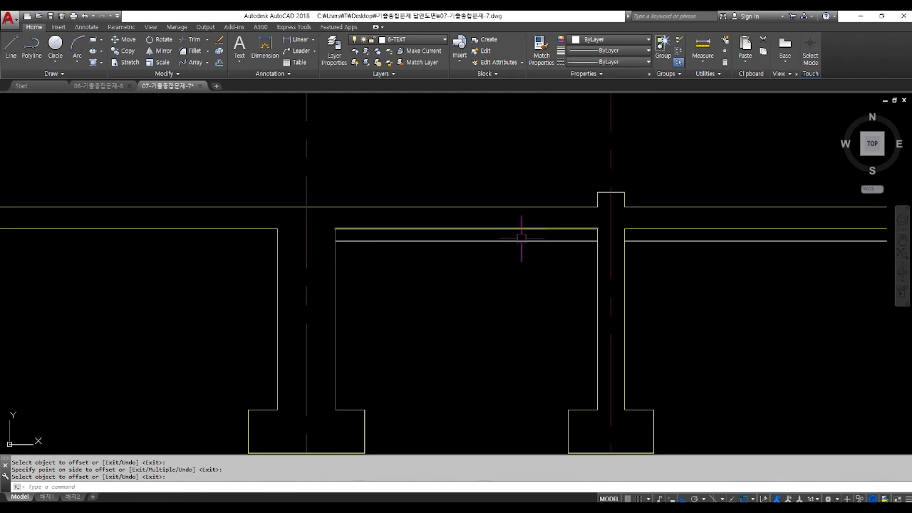
scroll(643, 257, down, 2)
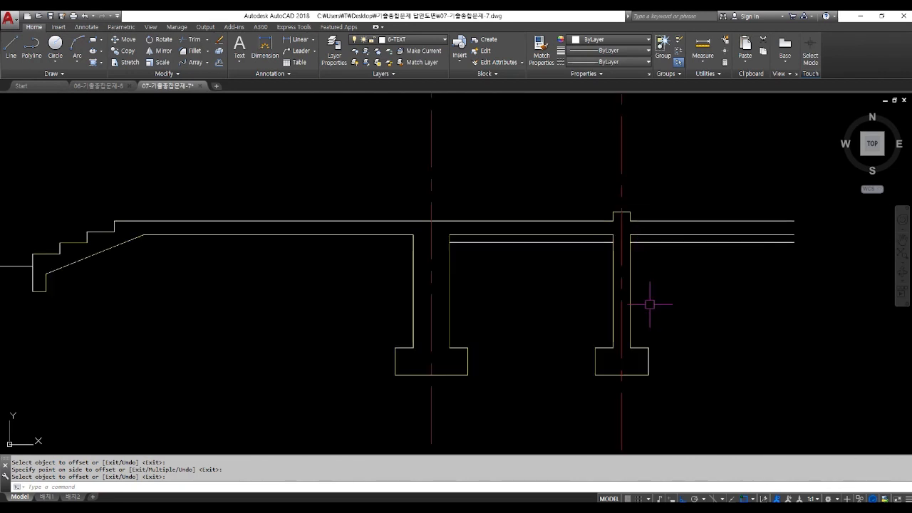
- Offset the new lines below the two interior slabs 50 further down
key(Return)
text(50)
key(Return)
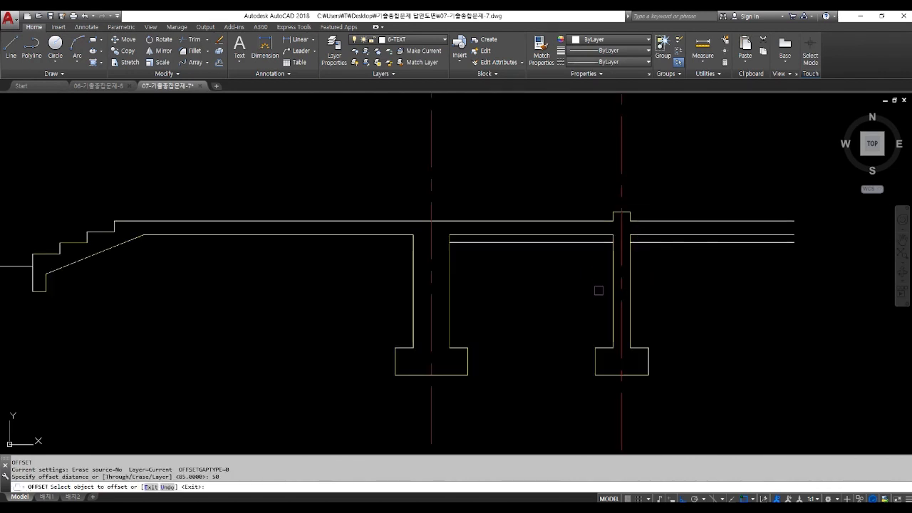
click(559, 243)
click(563, 267)
click(659, 242)
click(662, 285)
- Offset the terrace and stair underside polyline and both footing bottoms 50 downward
click(396, 237)
click(408, 375)
click(547, 403)
click(604, 375)
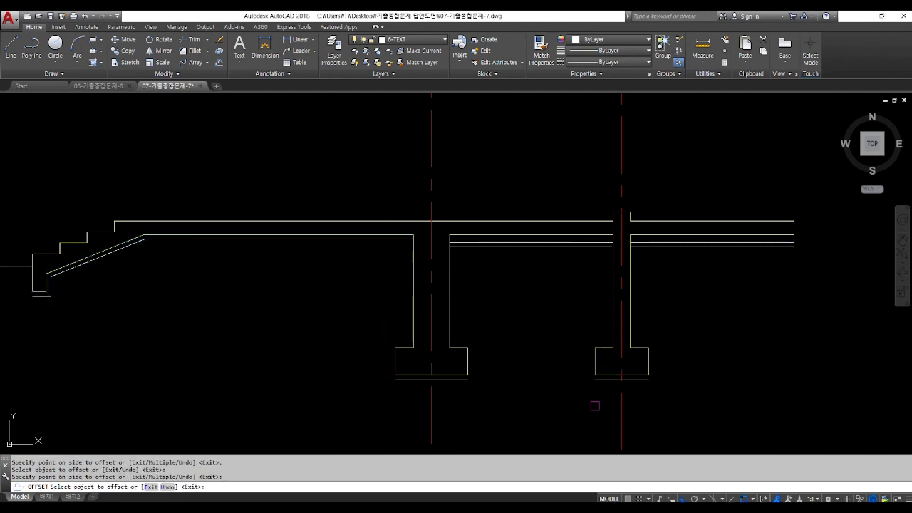
click(585, 403)
key(Return)
- Offset the lowest lines under both interior slabs and under the terrace and stair 200 downward
key(Return)
text(200)
key(Return)
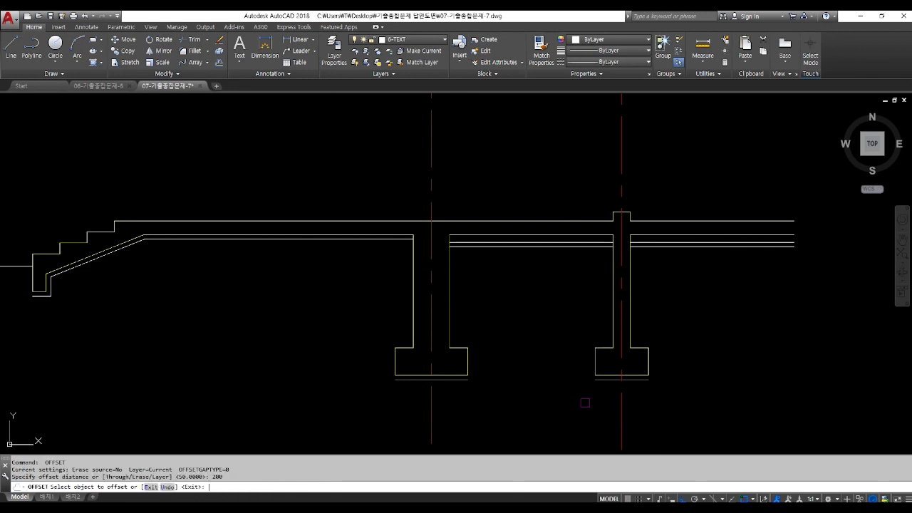
click(503, 249)
click(622, 270)
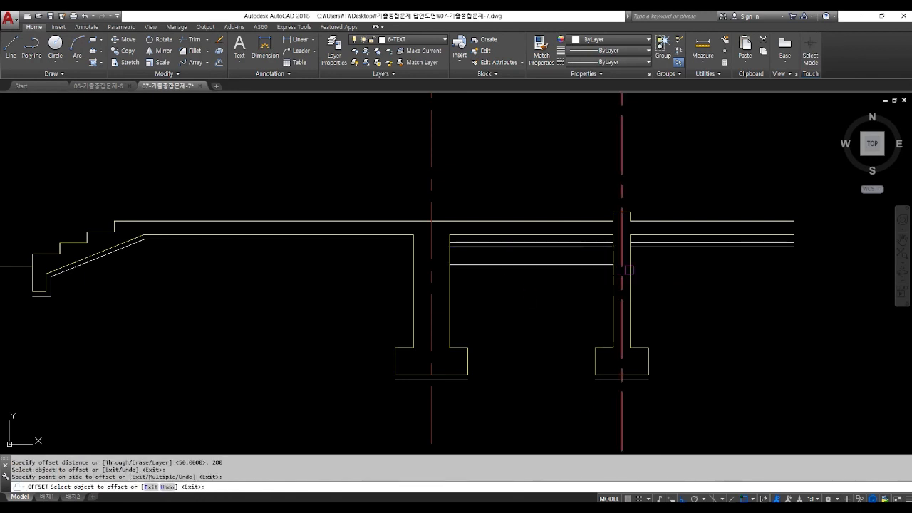
click(641, 247)
click(635, 284)
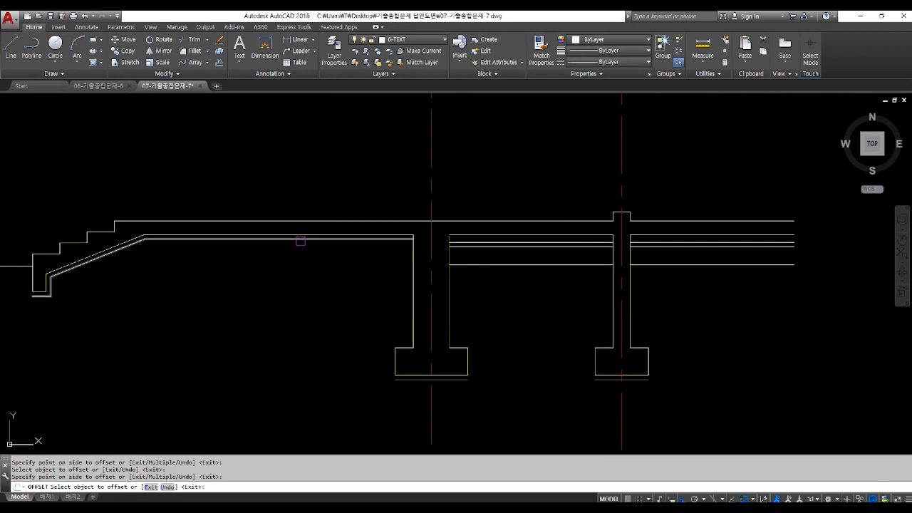
click(301, 238)
click(339, 324)
key(Return)
- Offset the line below each of the two footings 200 downward
key(Return)
key(Return)
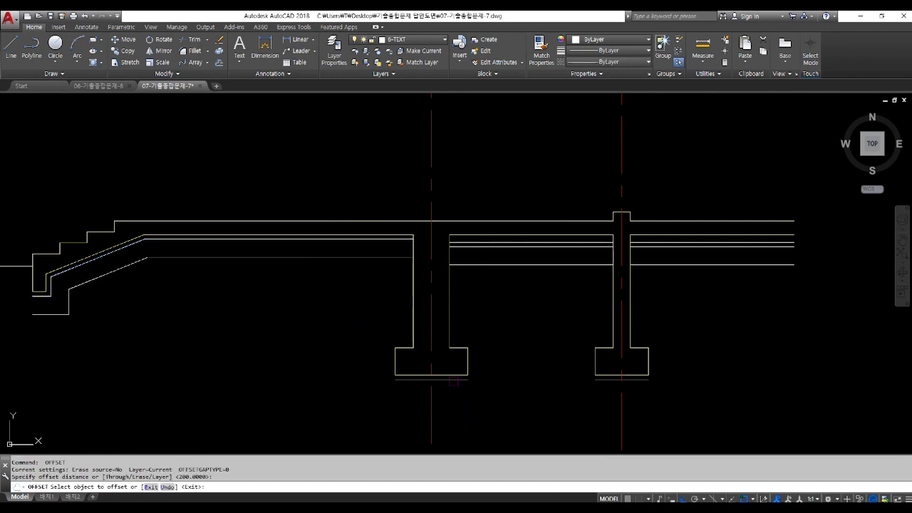
click(452, 380)
click(464, 416)
click(597, 384)
click(560, 418)
scroll(582, 359, down, 2)
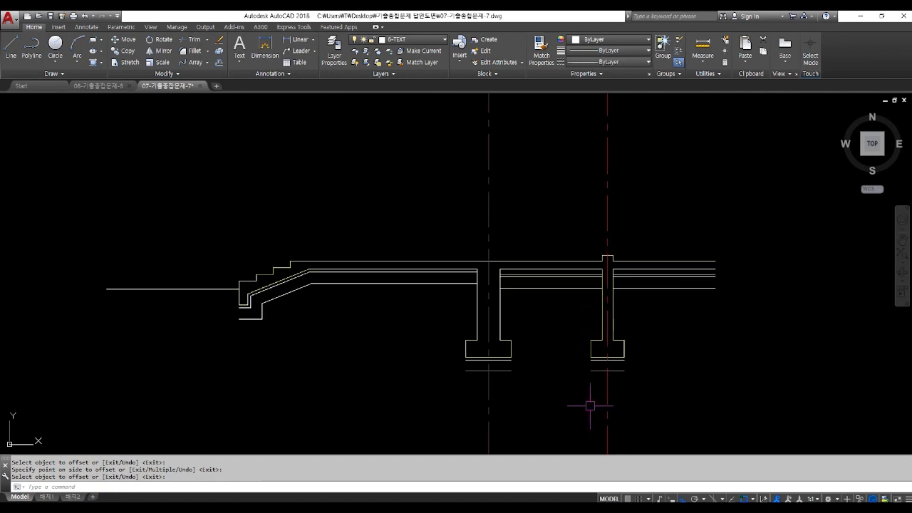
- Draw the bedding edge from the left footing's bottom-left corner, 100 outward to the left and 250 down
scroll(474, 369, up, 4)
key(Return)
text(l)
key(Return)
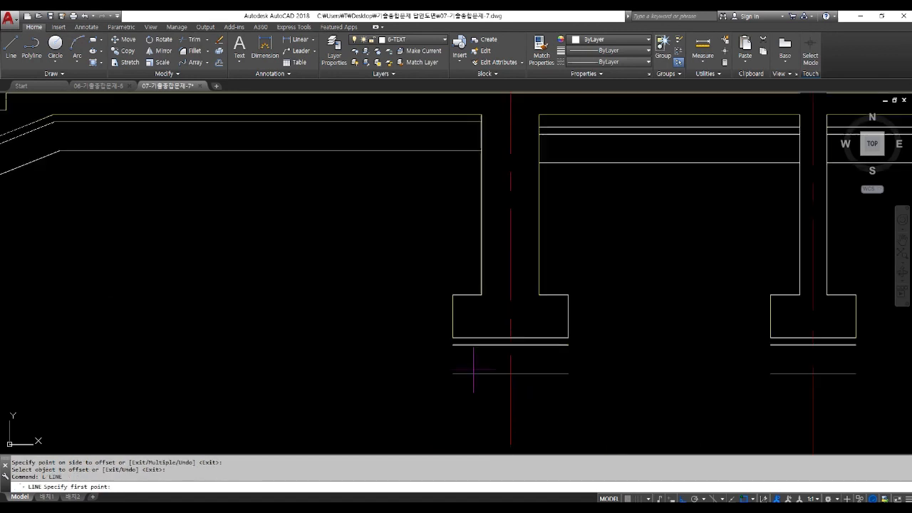
click(454, 337)
text(100)
key(Return)
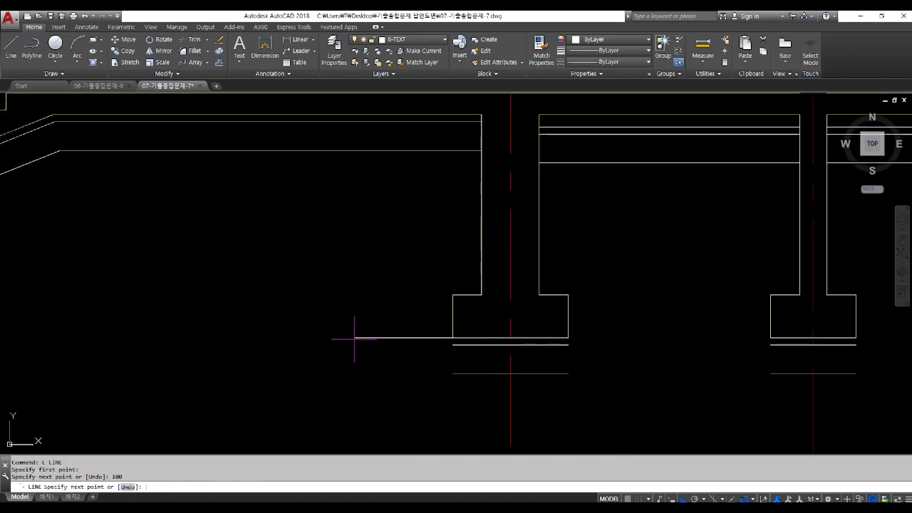
text(250)
key(Return)
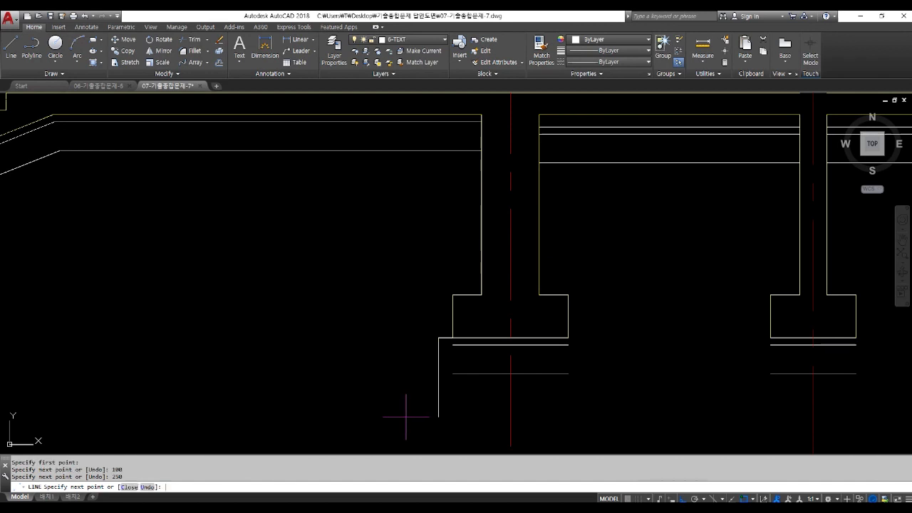
- Mirror the bedding edge lines about the left footing's centre line, keeping the originals
text(MI)
key(Return)
click(407, 323)
click(507, 424)
click(510, 339)
click(531, 392)
key(Return)
- Extend the bedding lines under the left footing to the vertical edges on both sides
text(EX)
key(Return)
key(Return)
click(470, 345)
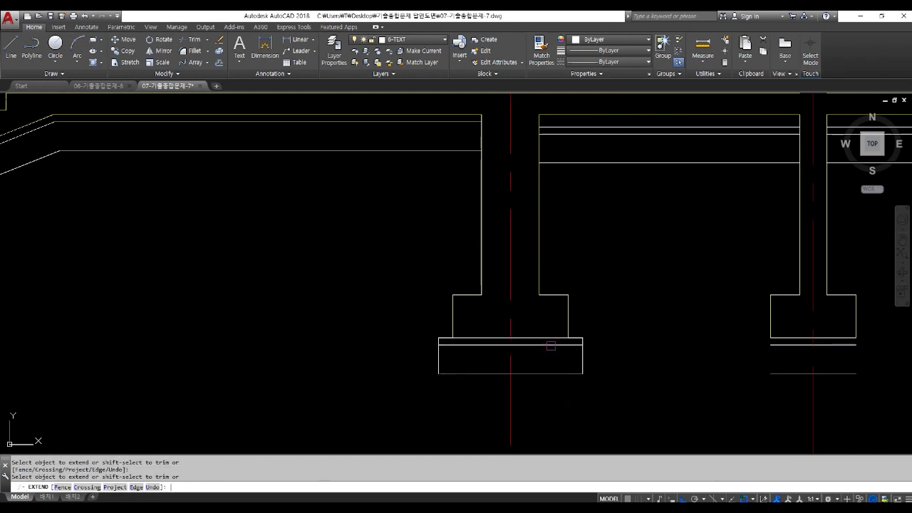
key(Return)
- Copy the left footing's left bedding edge lines to the bottom-left corner of the right footing
middle_drag(541, 366, 501, 366)
text(CO)
key(Return)
click(384, 318)
click(452, 384)
key(Return)
click(398, 337)
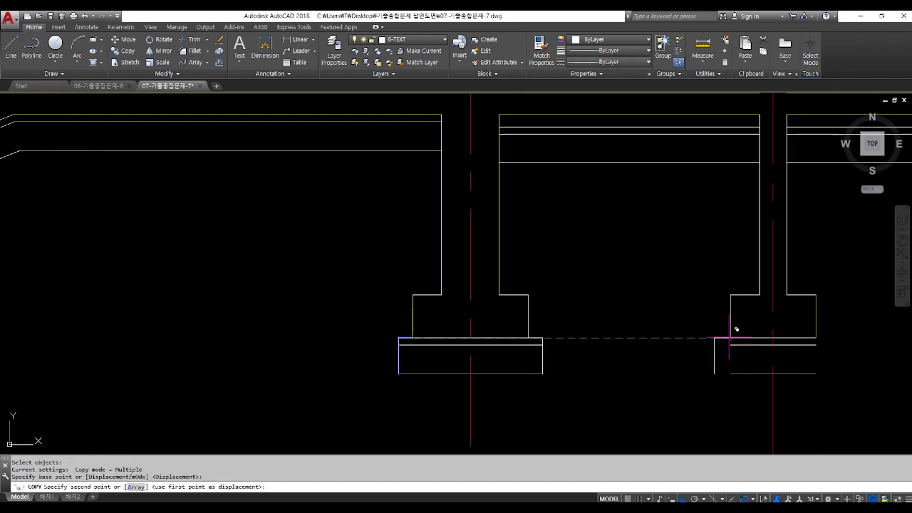
click(730, 337)
key(Return)
- Mirror the copied bedding edge lines about the right footing's centre line, keeping the originals
middle_drag(730, 372, 600, 367)
text(MI)
key(Return)
click(580, 320)
click(623, 396)
click(643, 333)
click(676, 400)
key(Return)
- Extend the bedding lines under the right footing to the vertical edges on both sides
text(EX)
key(Return)
key(Return)
click(686, 341)
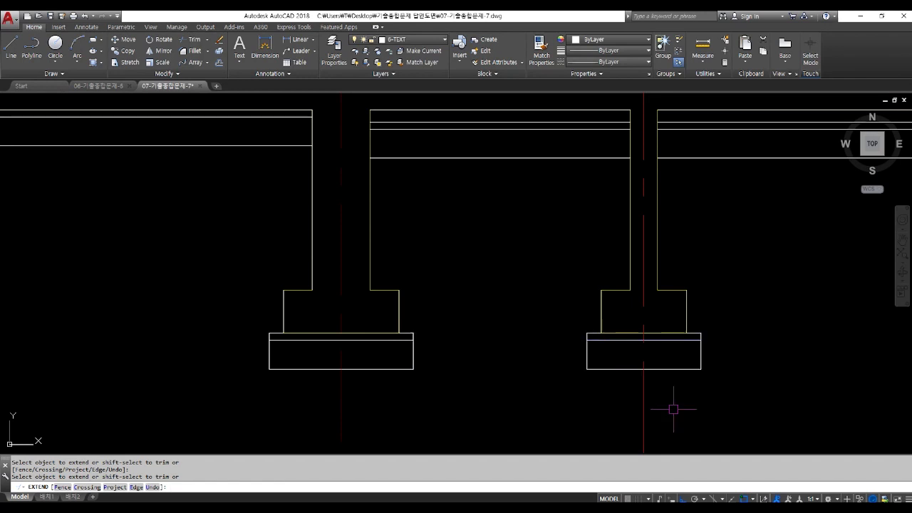
key(Return)
- Draw the bedding edge at the terrace stair's bottom-left corner, 100 outward to the left and 250 down
scroll(673, 415, down, 4)
scroll(338, 349, up, 4)
text(l)
key(Return)
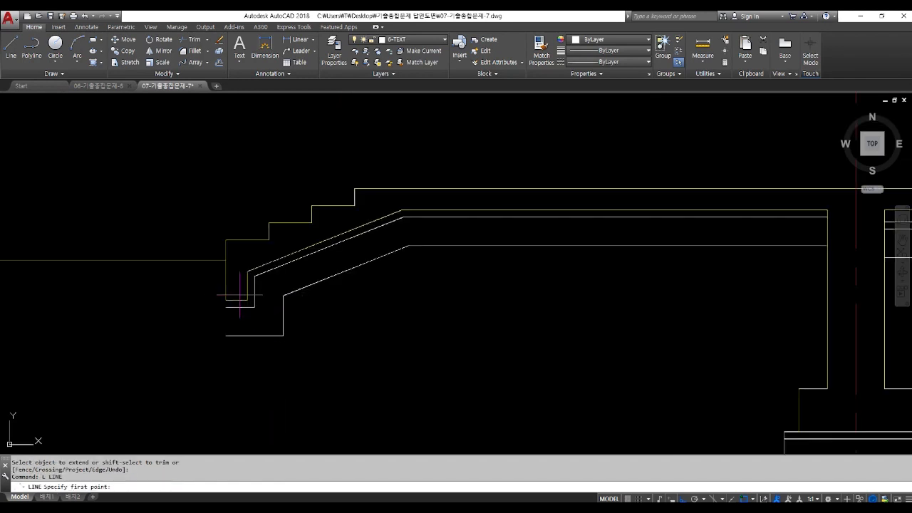
click(229, 296)
key(Escape)
key(Return)
click(223, 302)
text(100)
key(Return)
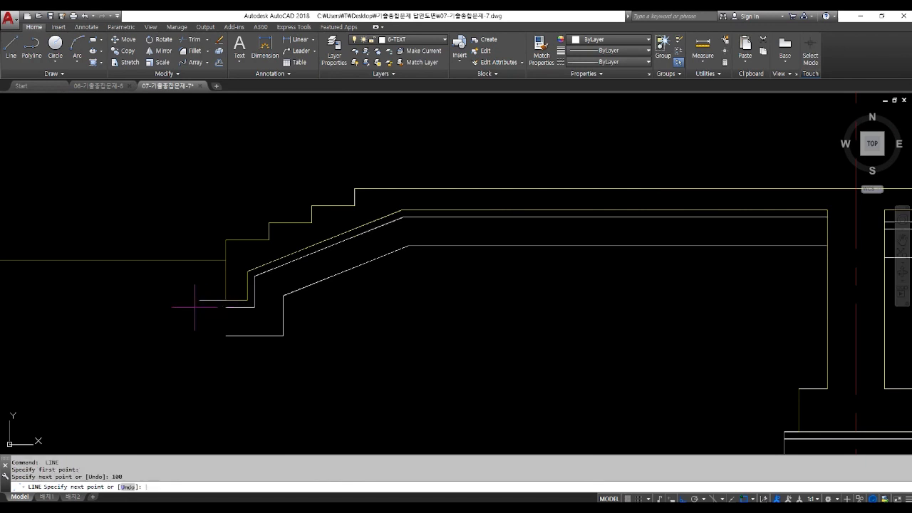
text(250)
key(Return)
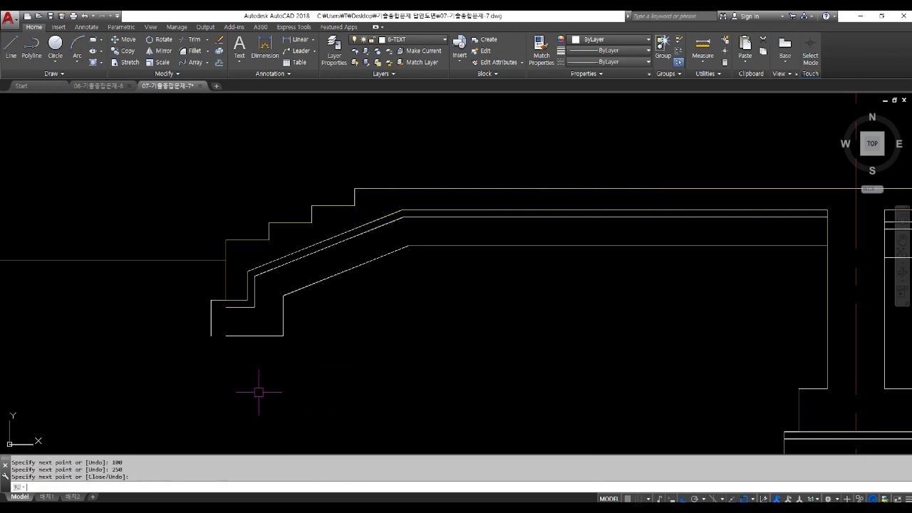
- Extend the two bedding lines beneath the stair foot to the new vertical edge
text(ex)
key(Return)
key(Return)
click(230, 307)
click(236, 336)
click(237, 337)
key(Return)
scroll(271, 385, down, 4)
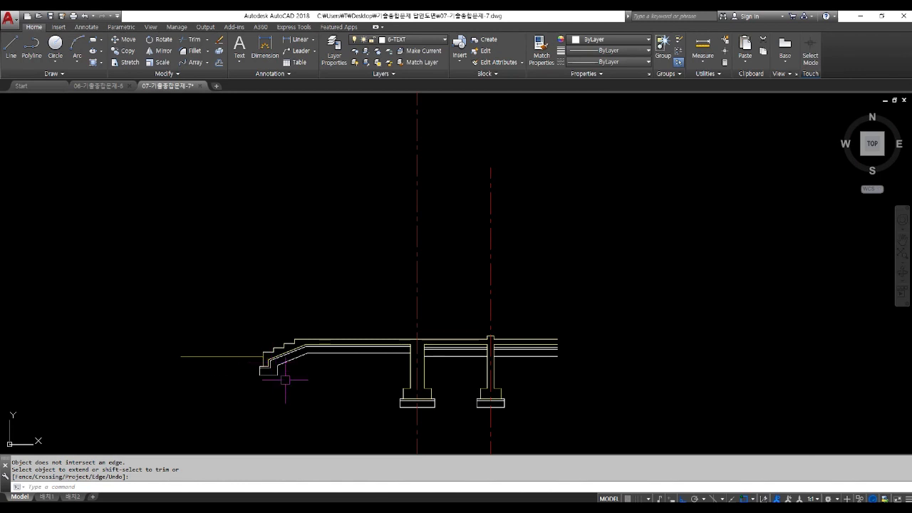
scroll(285, 380, down, 2)
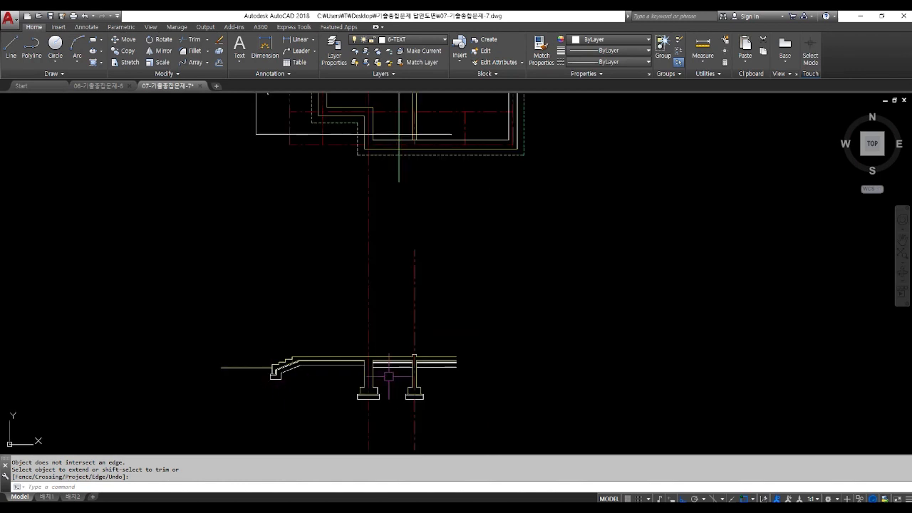